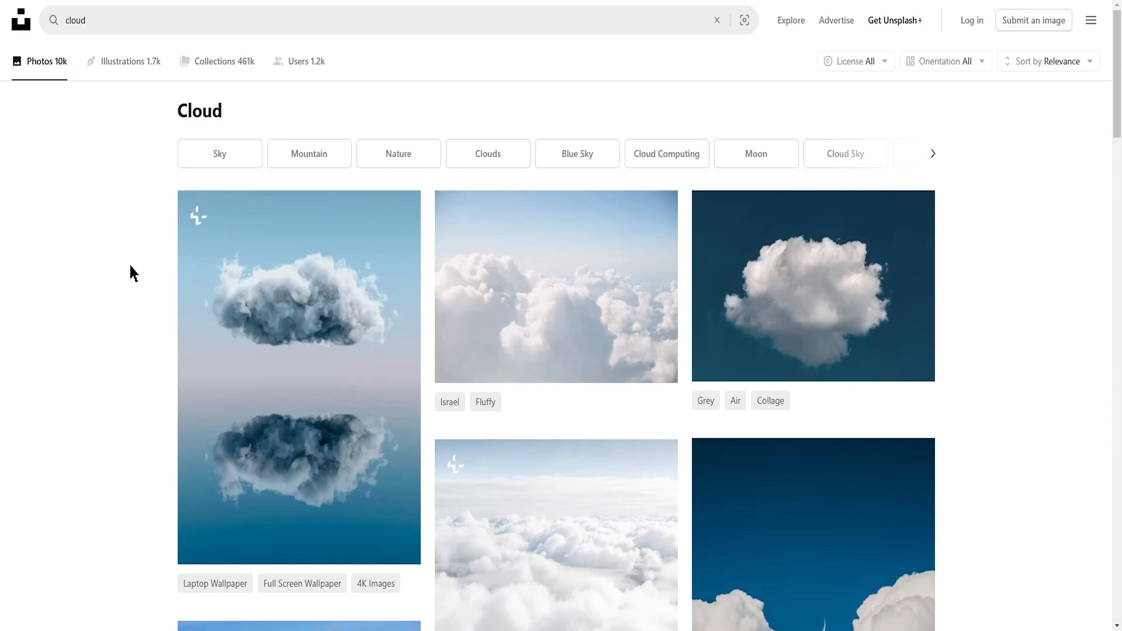
Browse the cloud photos for a single white cloud on a plain dark blue sky and check its available download sizes.
scroll(132, 272, "down", 14)
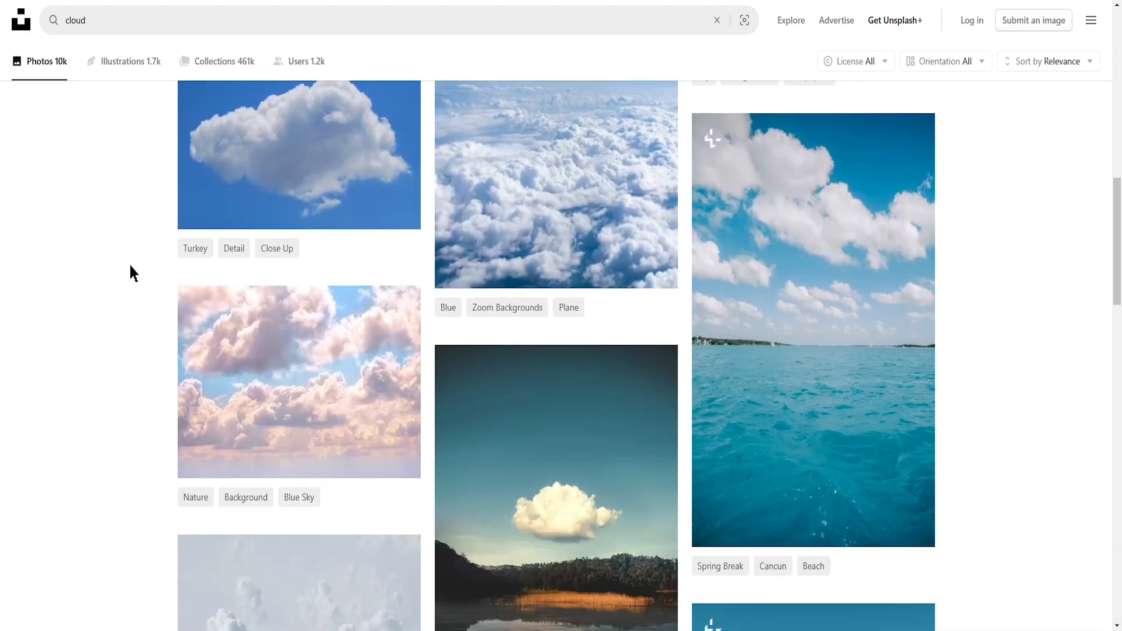
scroll(132, 272, "down", 15)
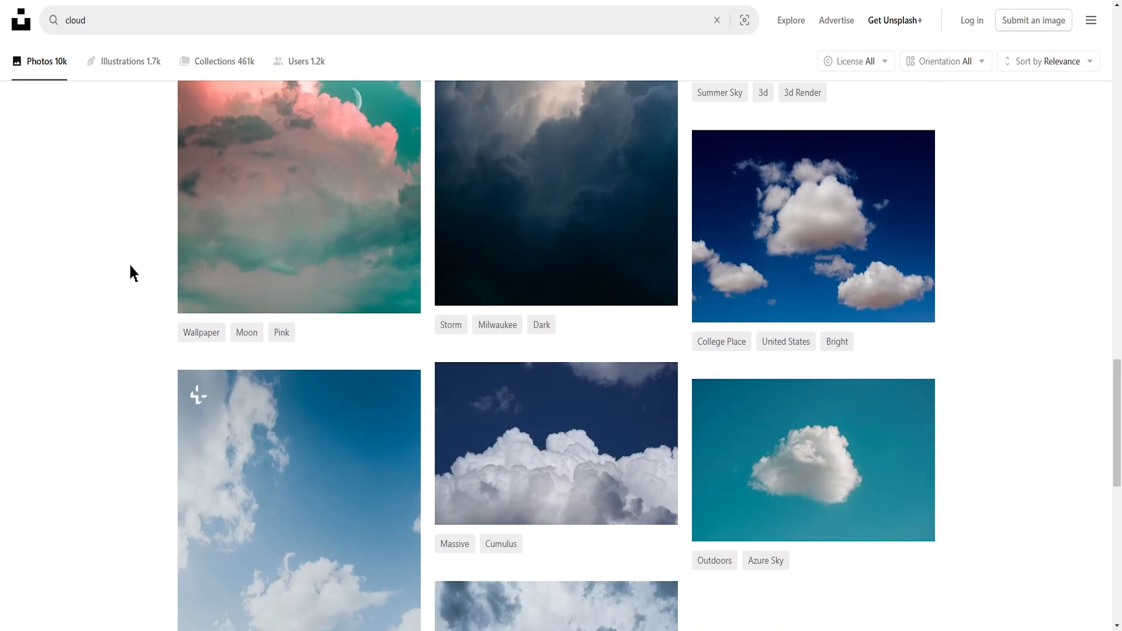
scroll(132, 272, "down", 5)
scroll(132, 272, "up", 17)
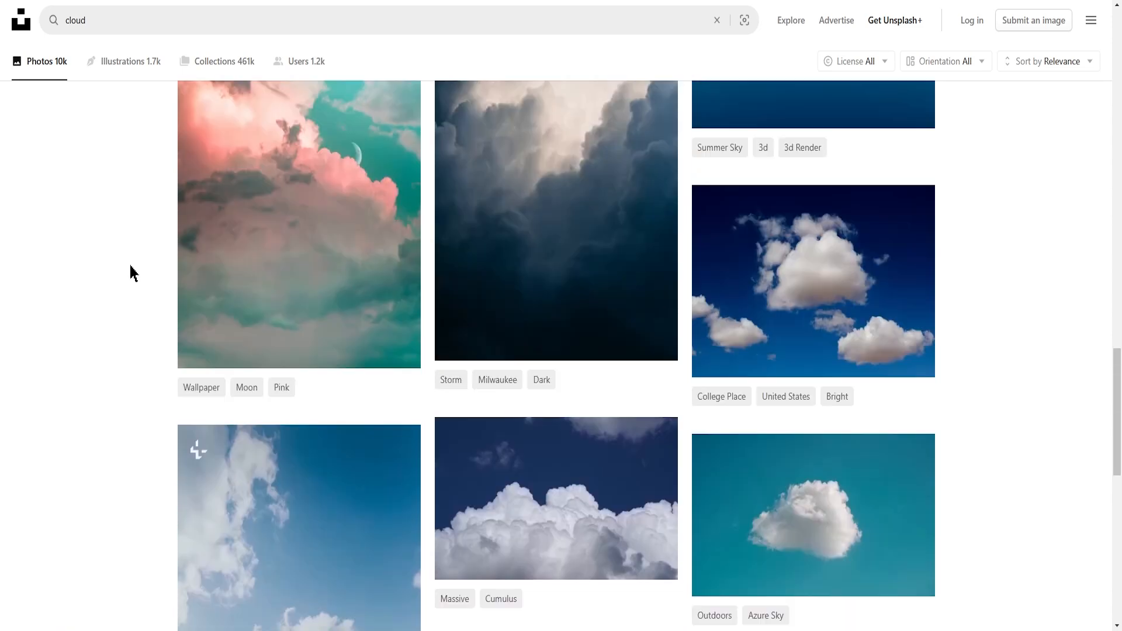
scroll(132, 272, "up", 12)
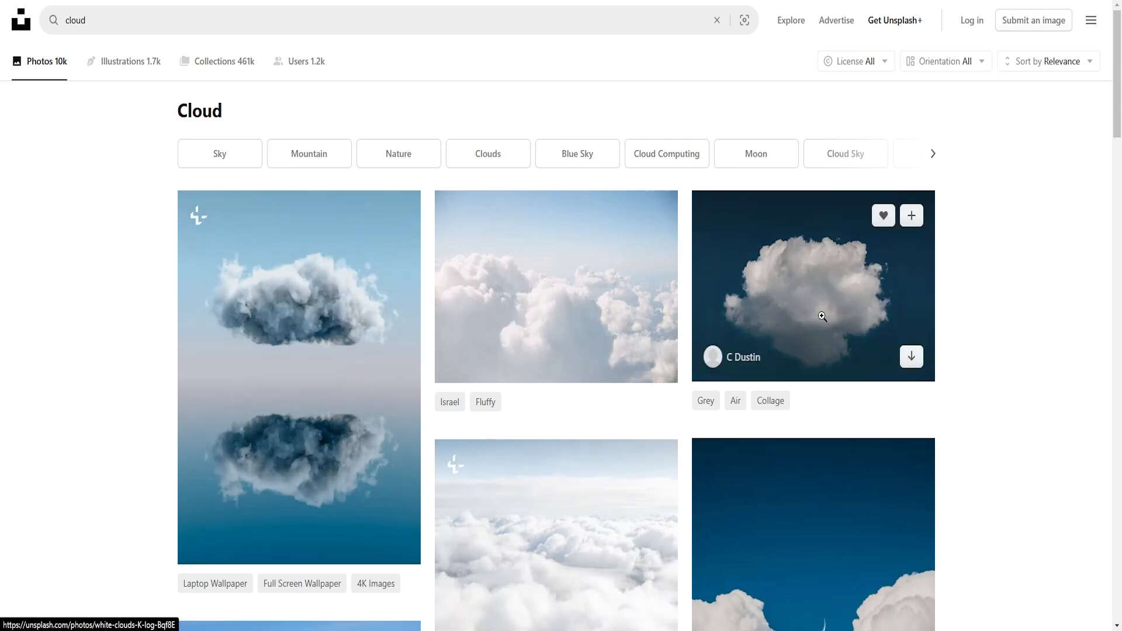
left_click(834, 287)
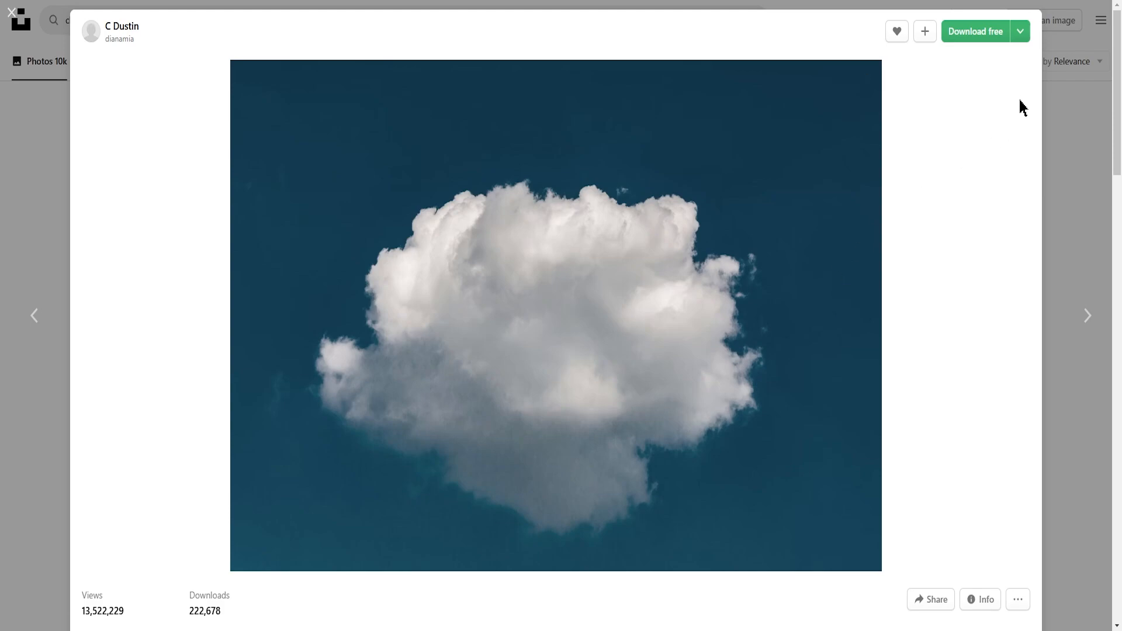
left_click(1021, 35)
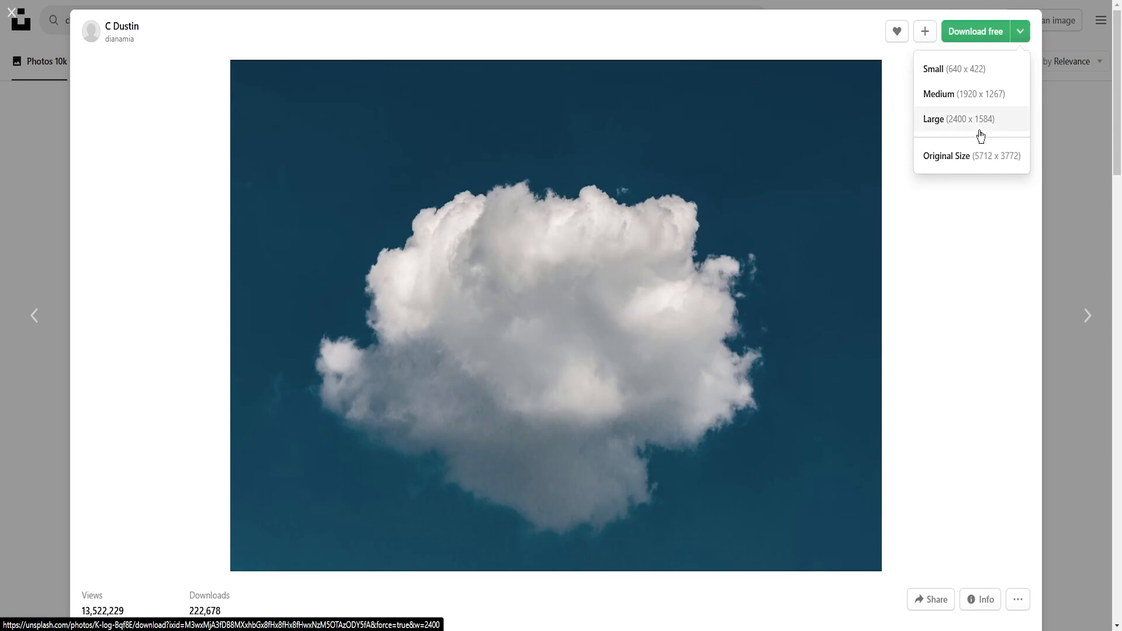
left_click(12, 12)
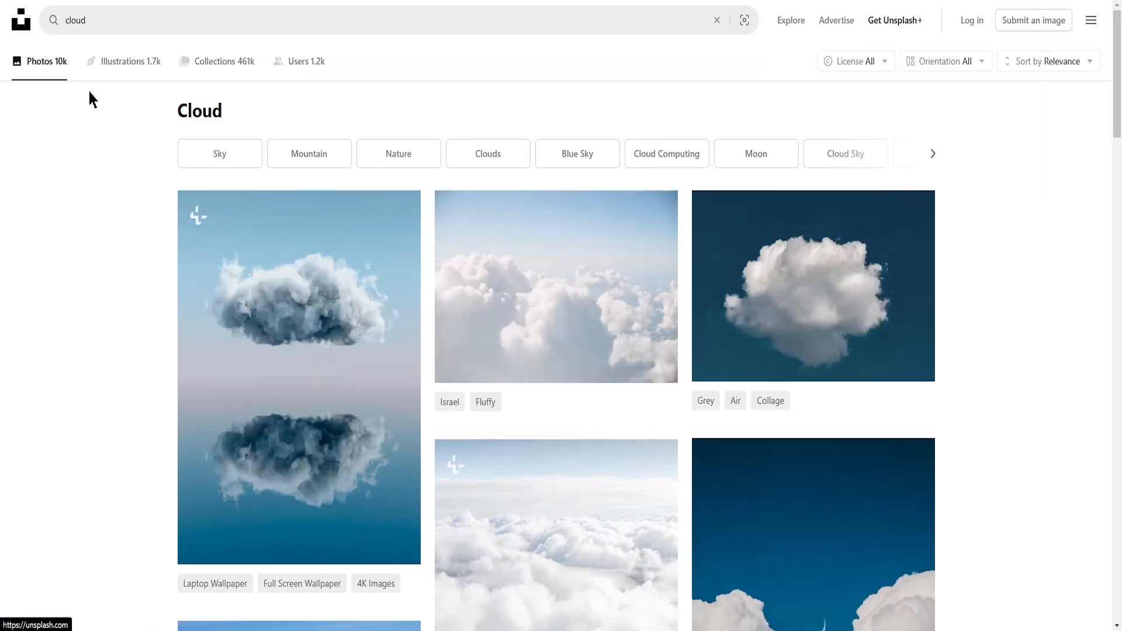
Switch to the Other Stuff folder and open Online Cloud Image.jpg in GIMP, converting it to the built-in sRGB color profile.
left_click(533, 625)
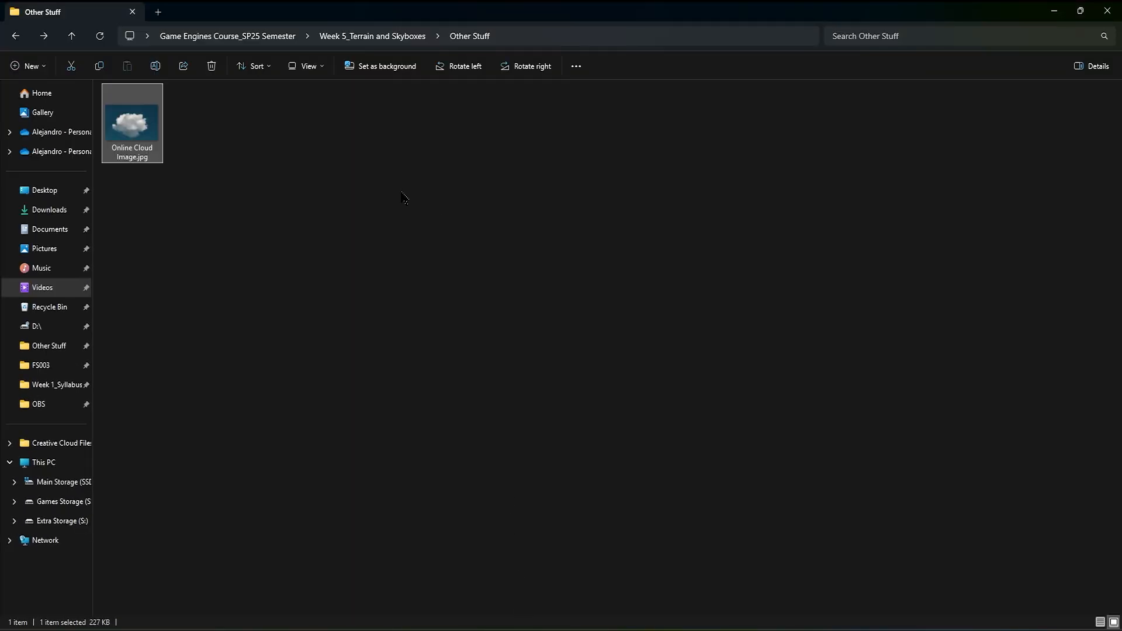
right_click(134, 136)
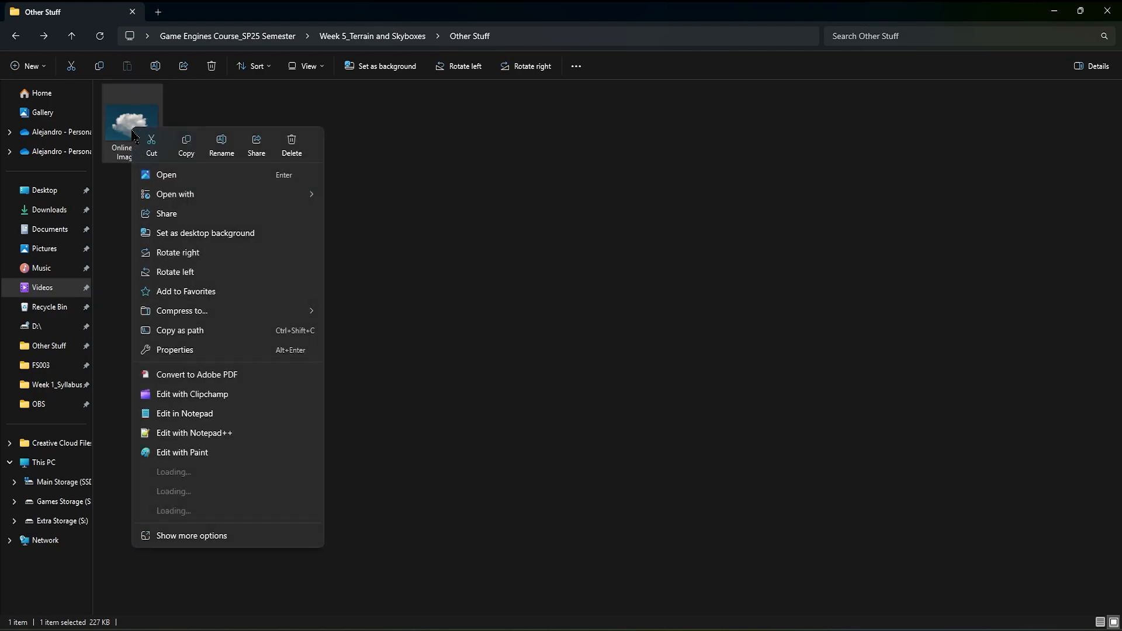
mouse_move(281, 195)
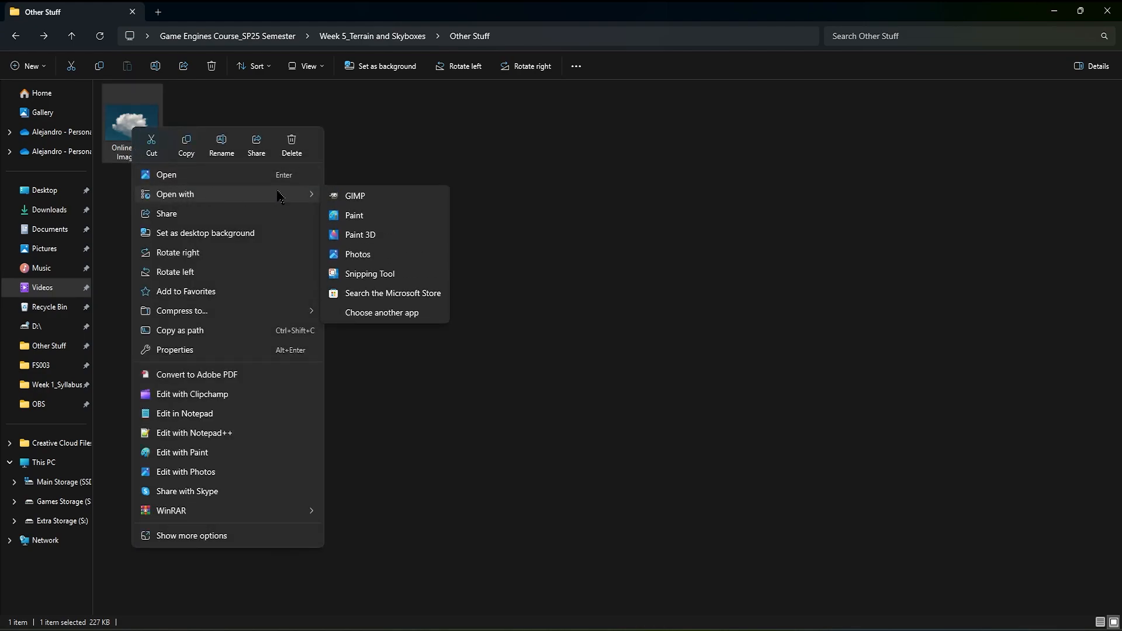
left_click(397, 200)
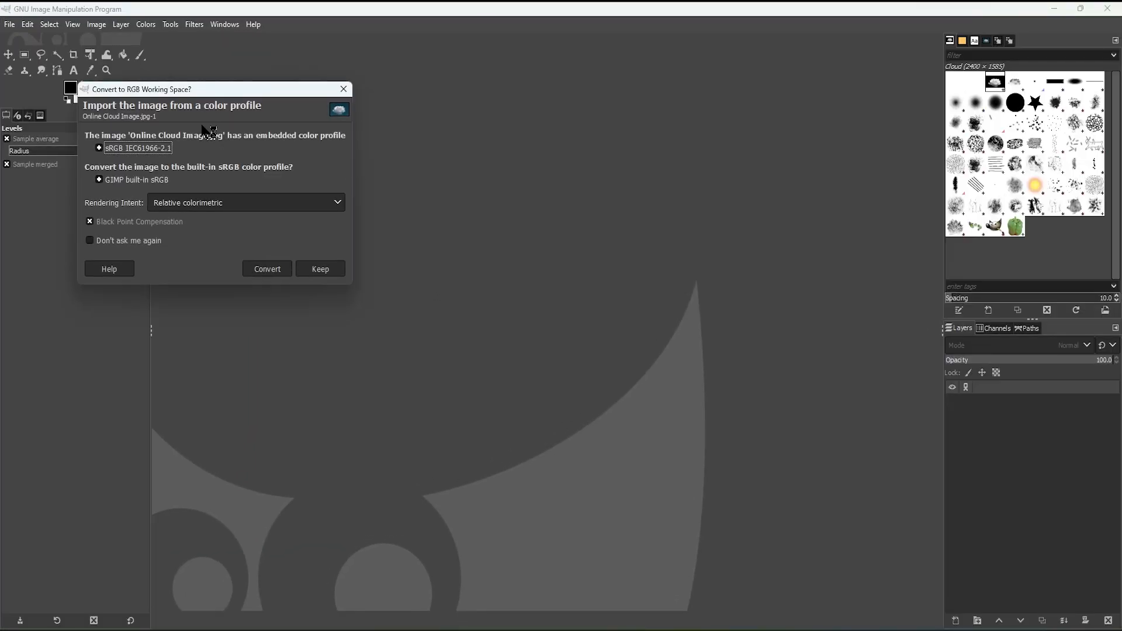
left_click_drag(211, 89, 484, 182)
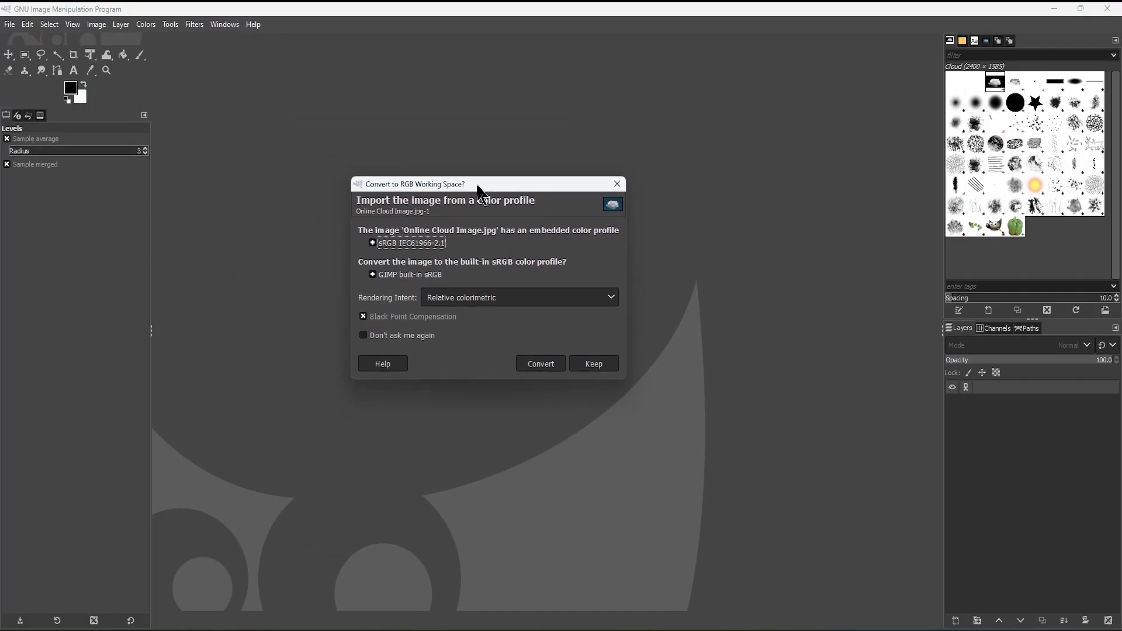
left_click(542, 363)
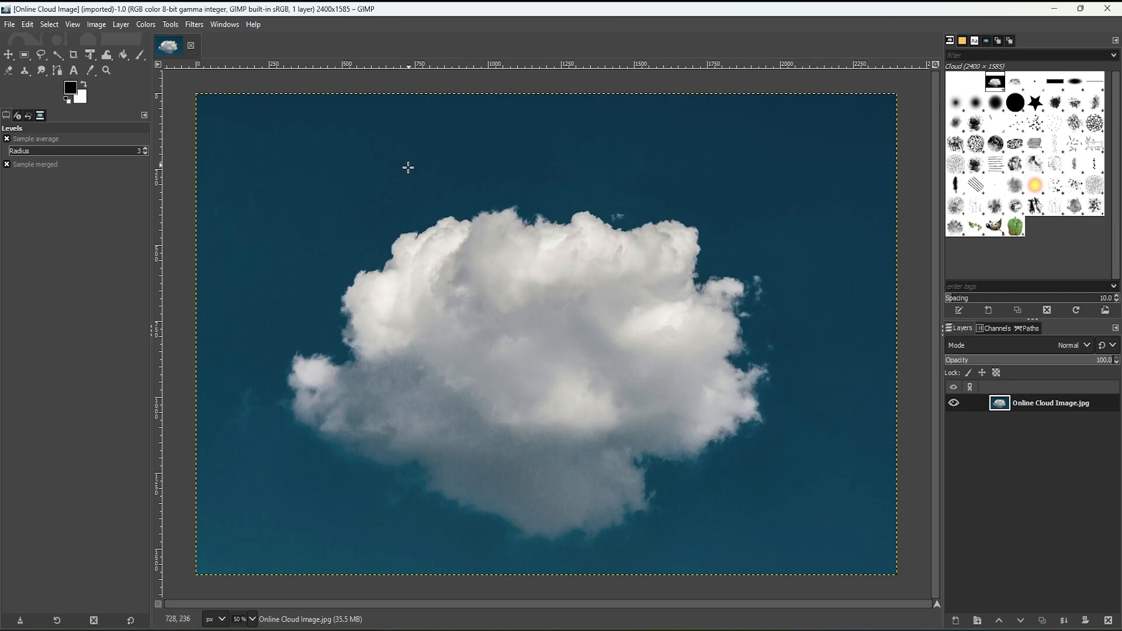
left_click(196, 28)
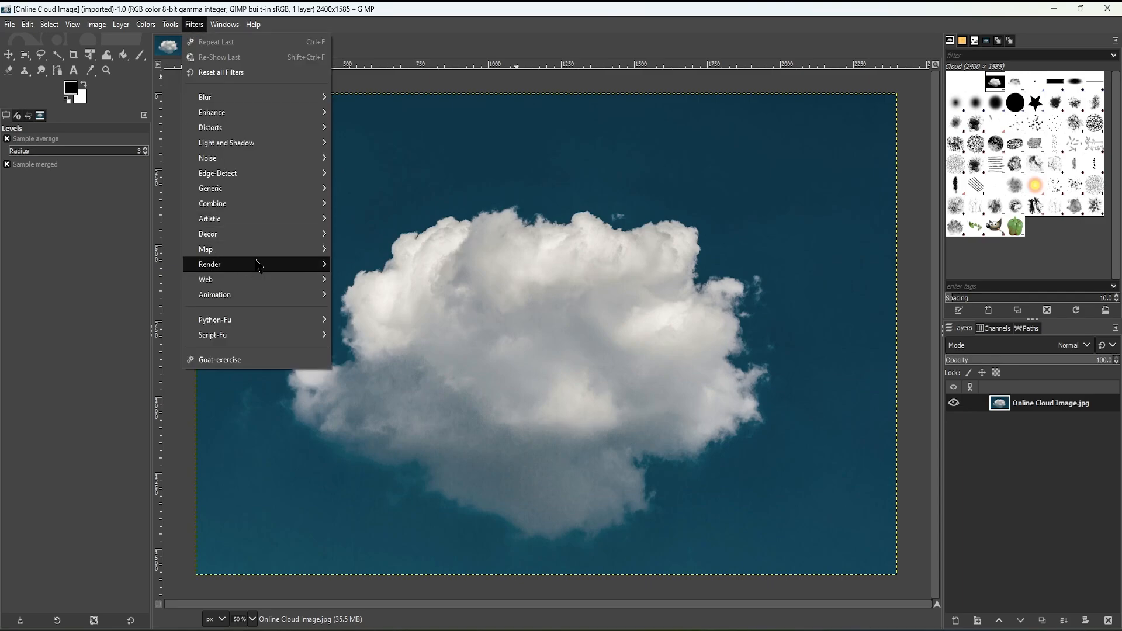
mouse_move(259, 266)
mouse_move(371, 280)
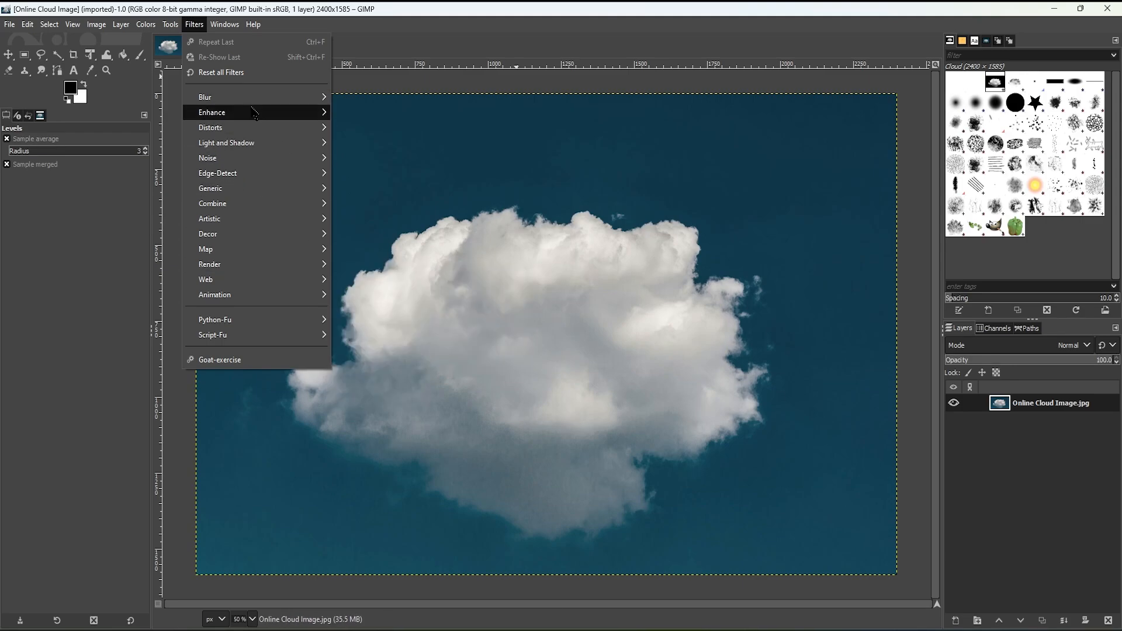
mouse_move(233, 159)
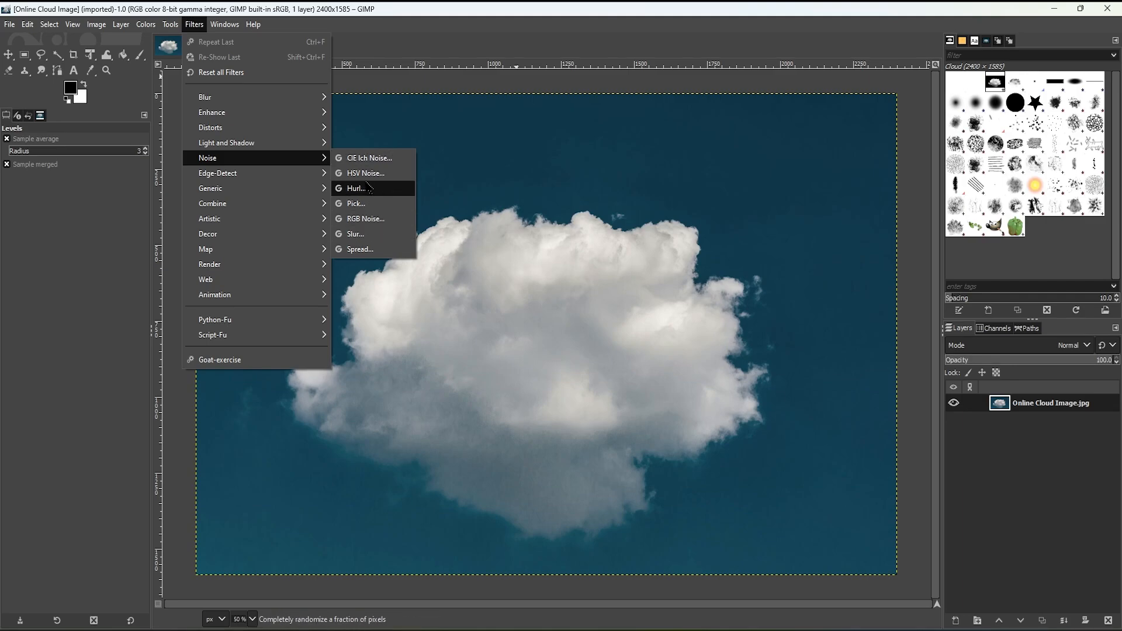
left_click(904, 243)
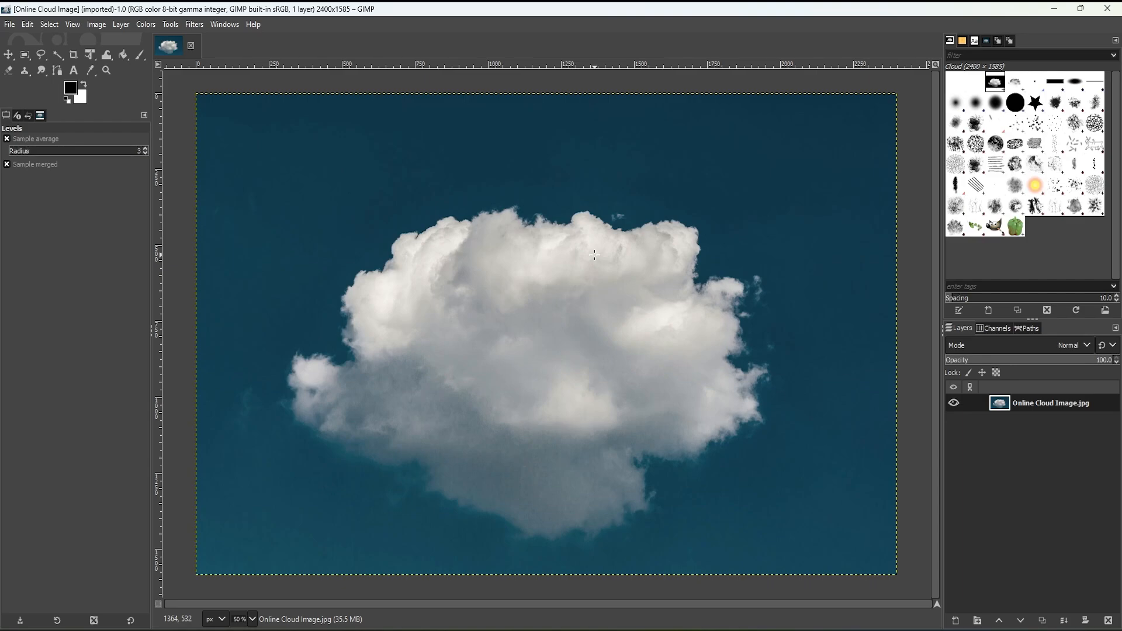
Desaturate the cloud image using the Luminance mode.
key("slash")
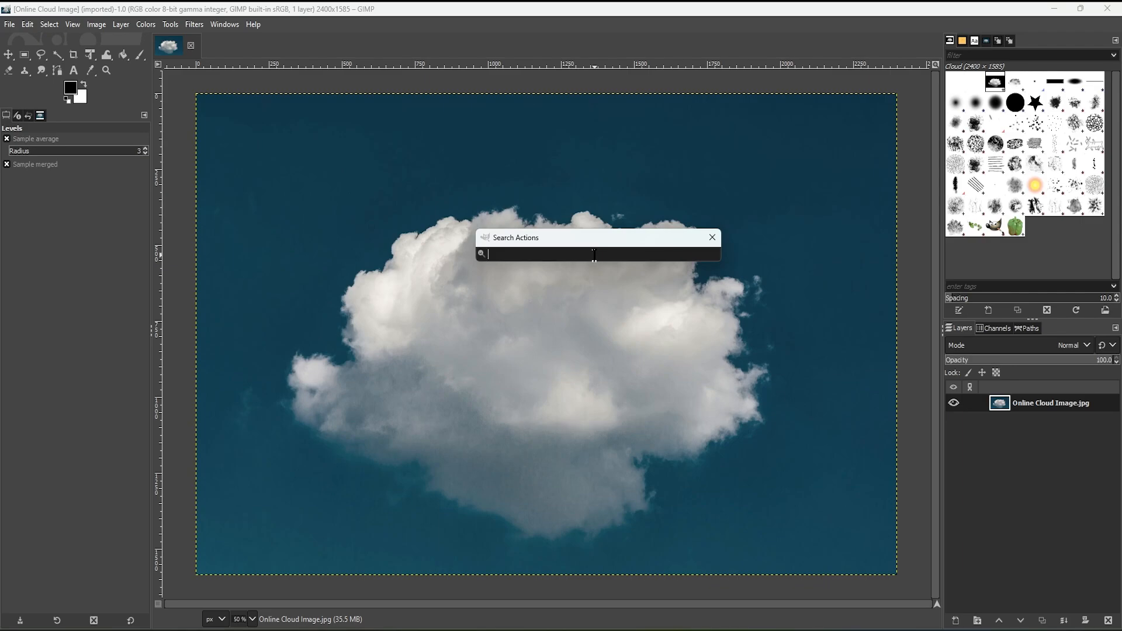
type("desat")
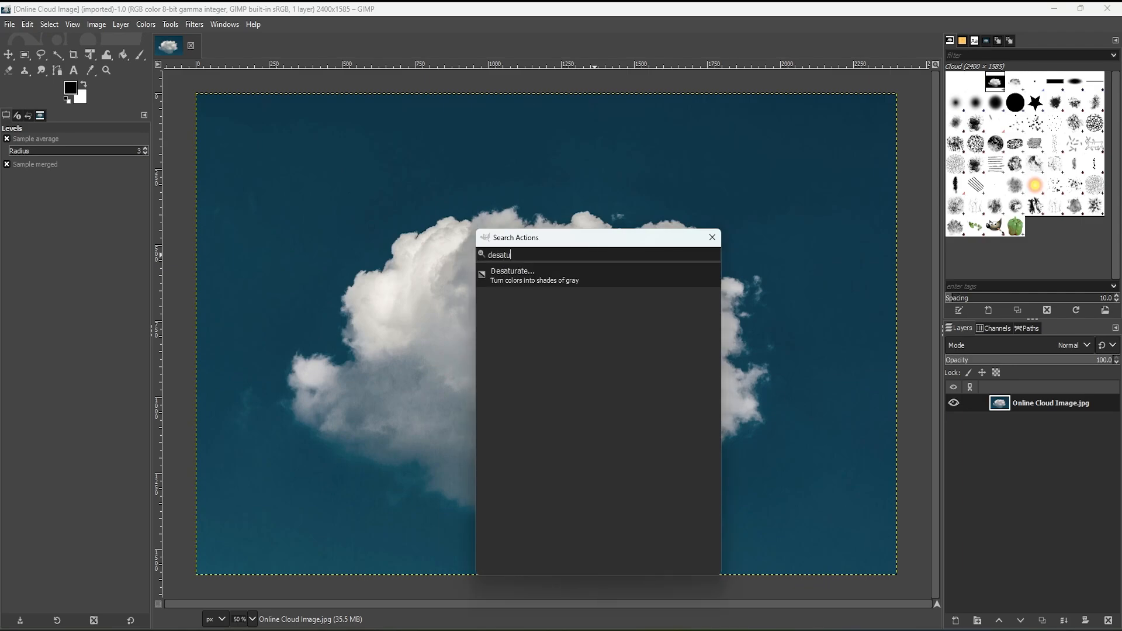
type("u")
left_click(608, 287)
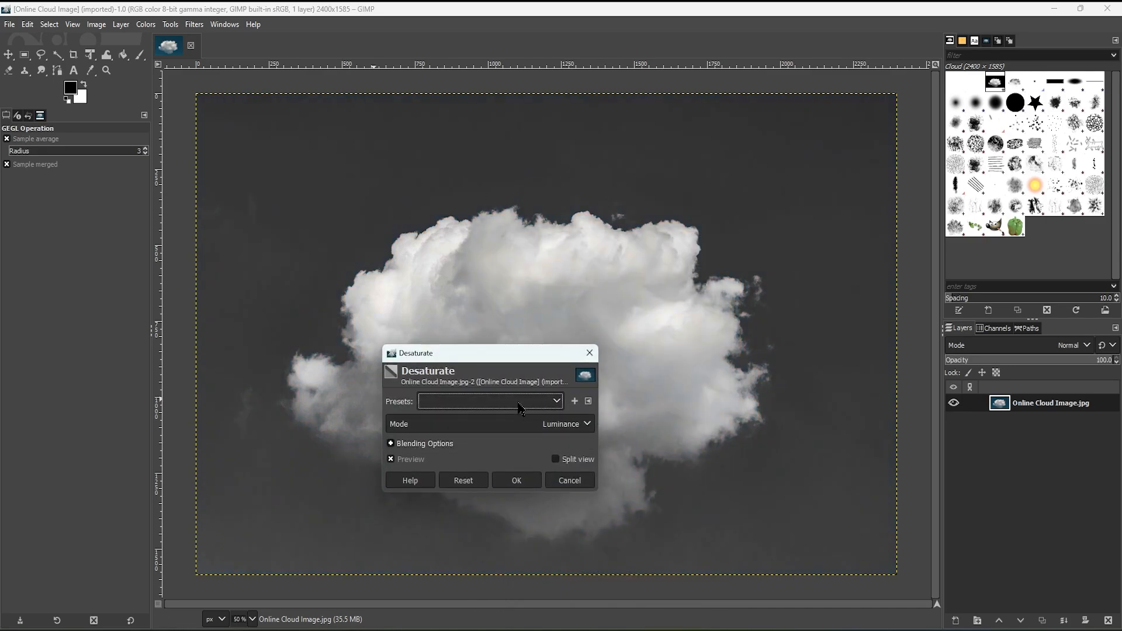
left_click(525, 485)
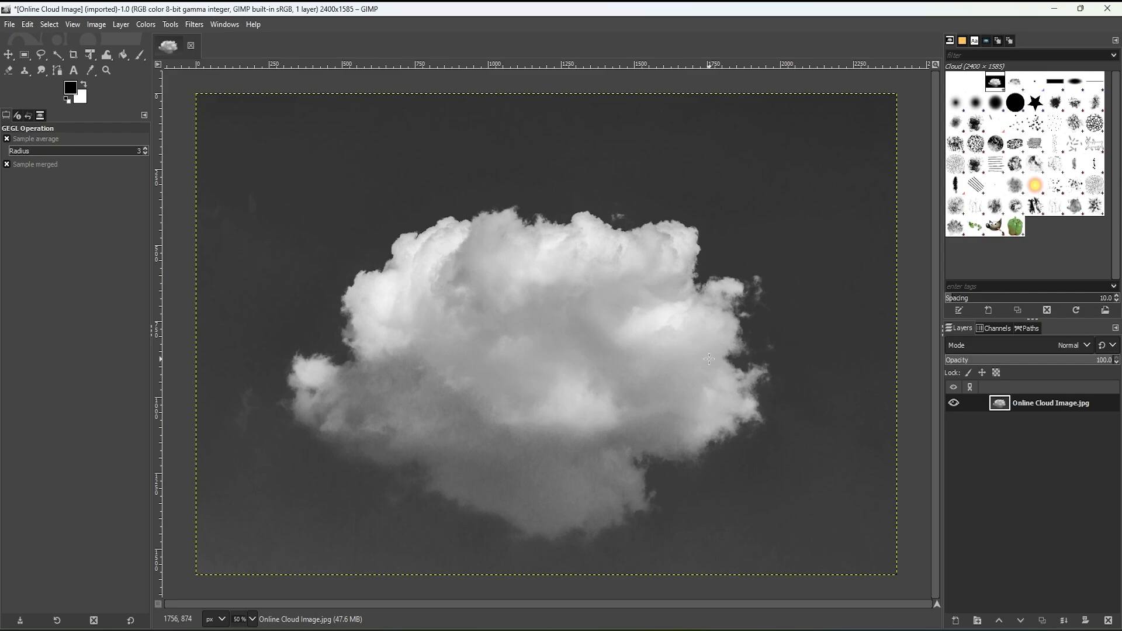
Adjust the image's Levels, raising the Value channel's low input to 76 to turn the sky black.
key("slash")
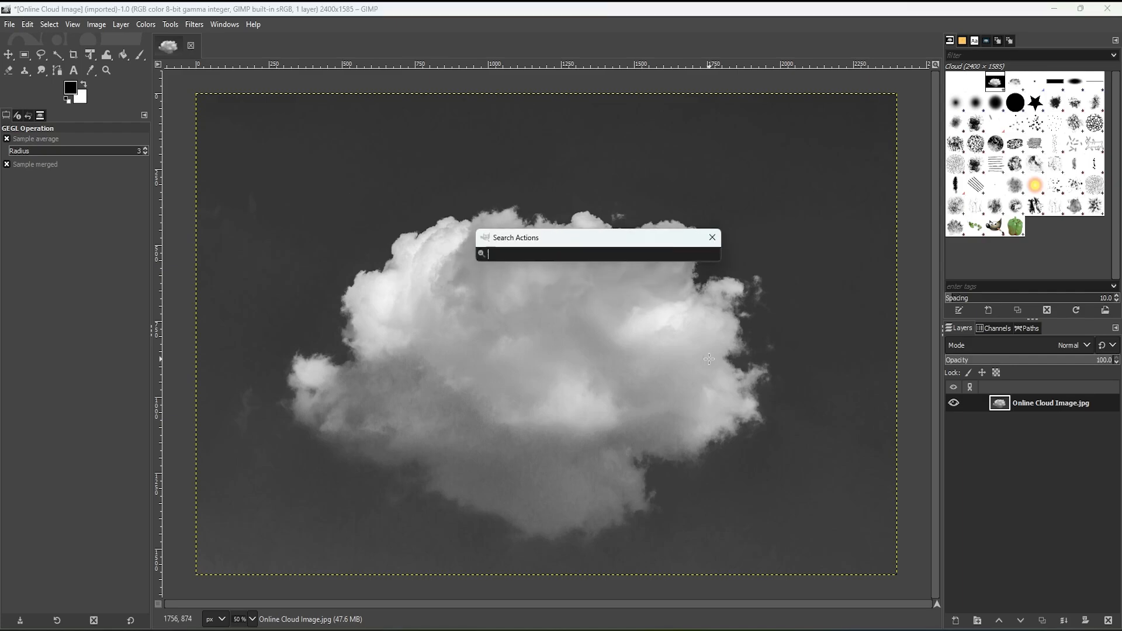
type("levels")
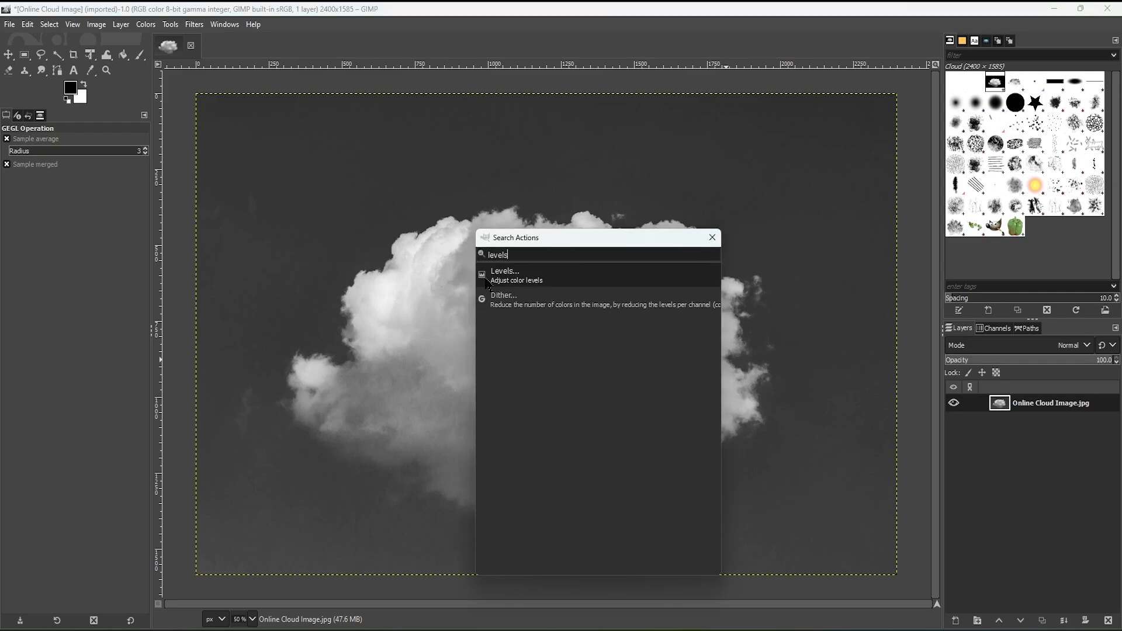
left_click(564, 278)
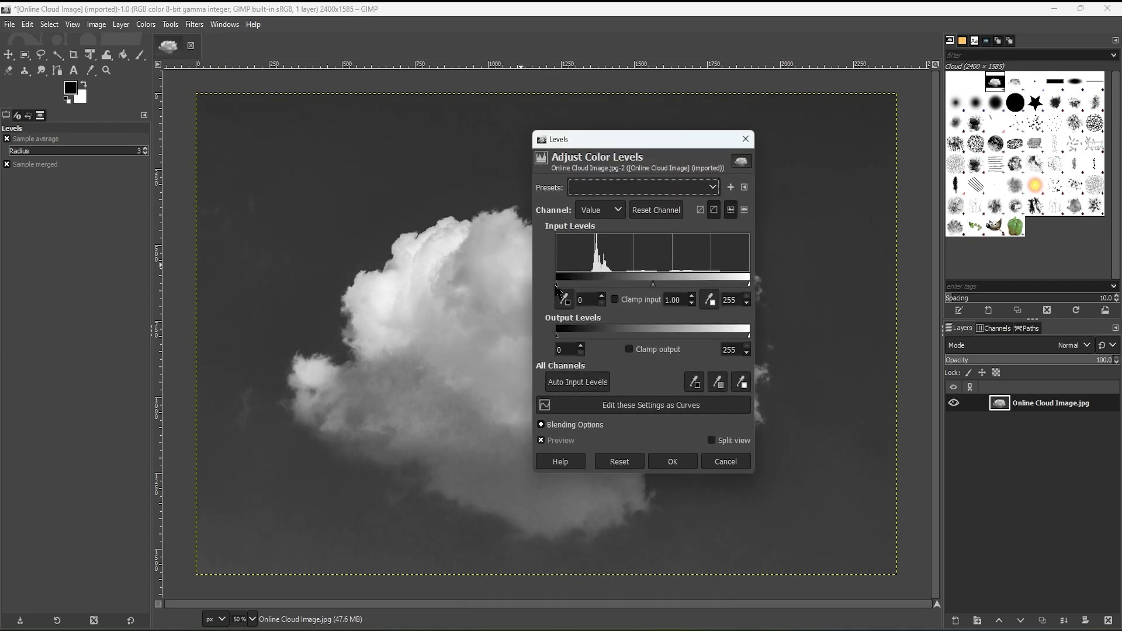
left_click_drag(552, 287, 615, 288)
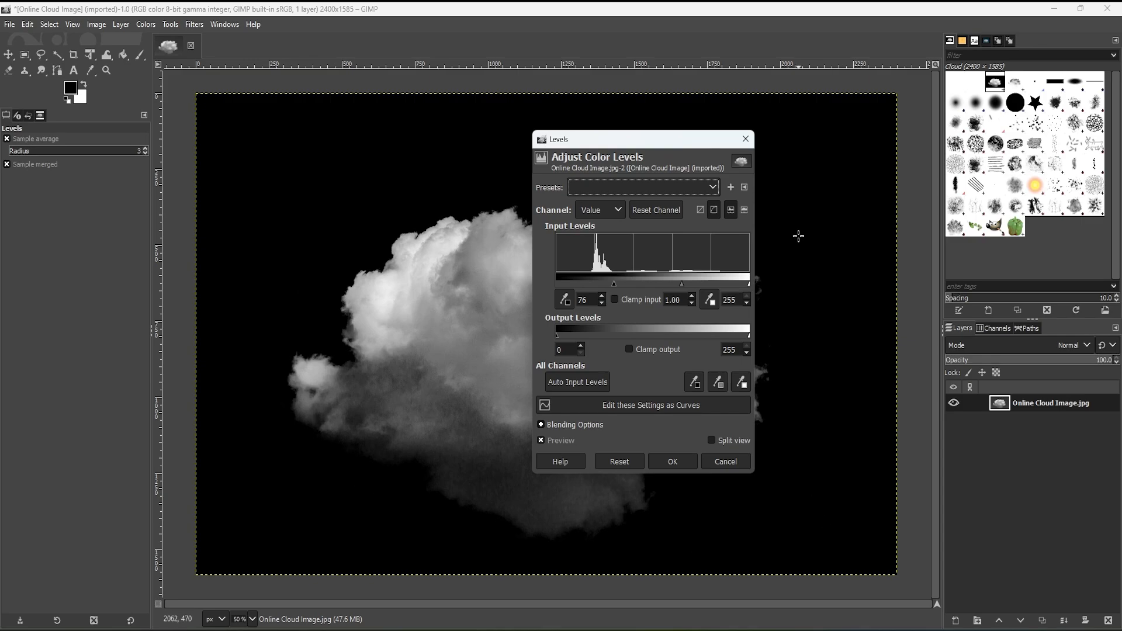
left_click_drag(658, 139, 590, 157)
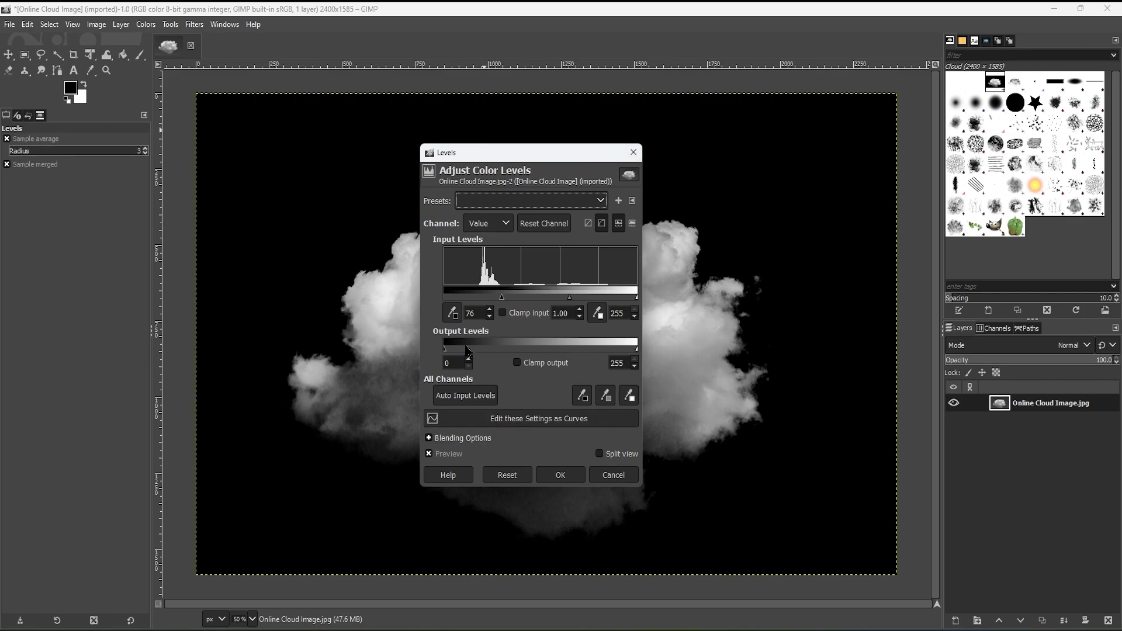
left_click(561, 475)
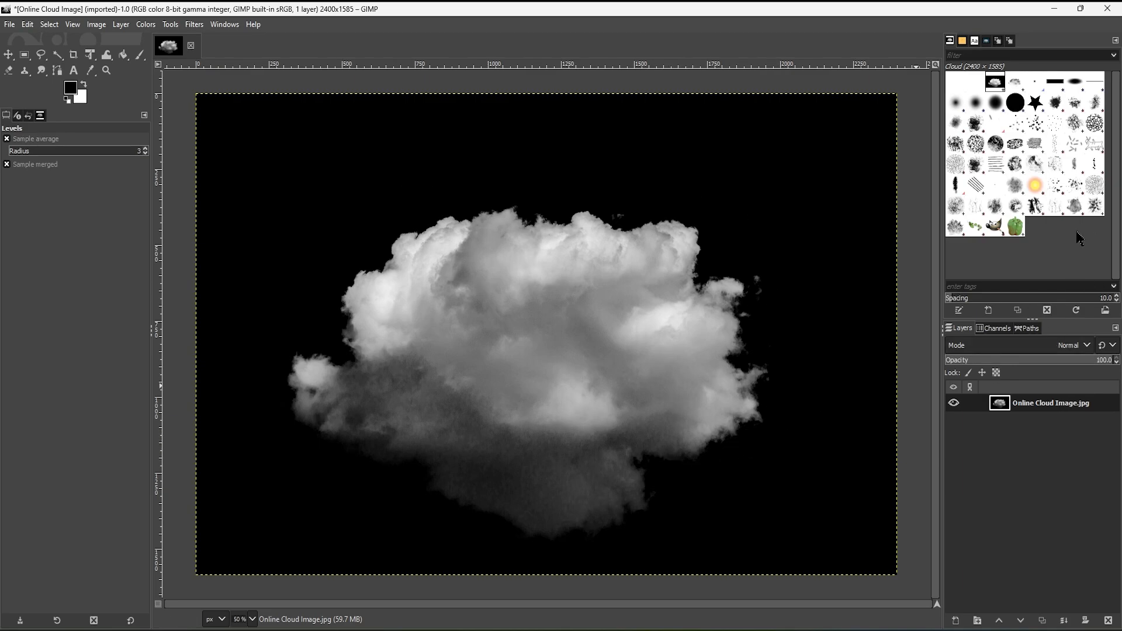
Invert the image's colors perceptually with the Invert command.
key("slash")
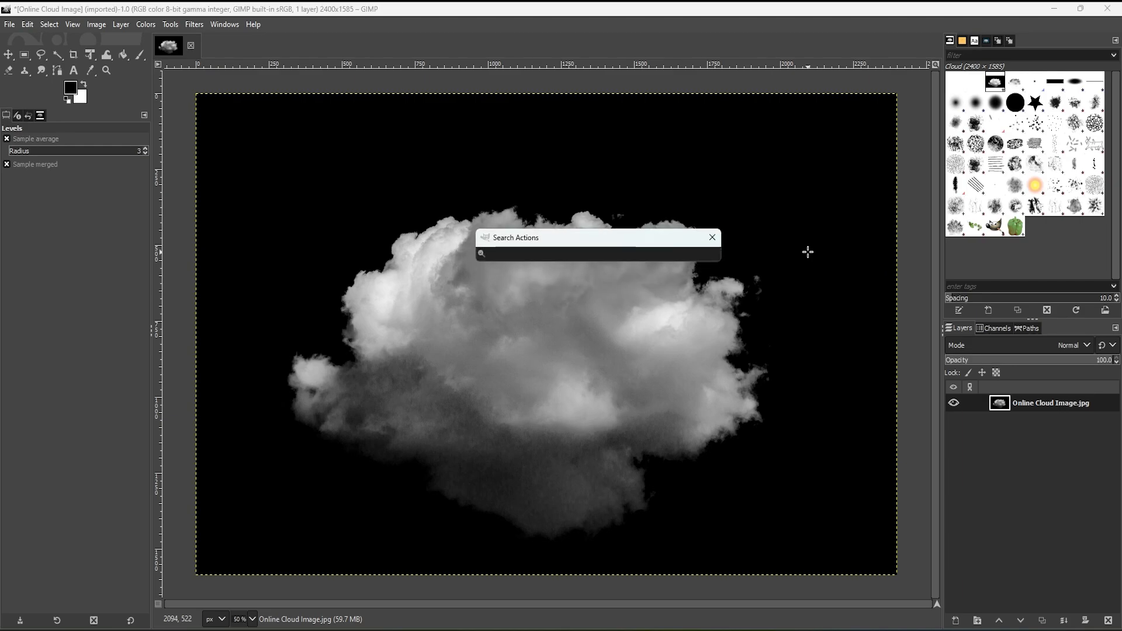
type("Invert")
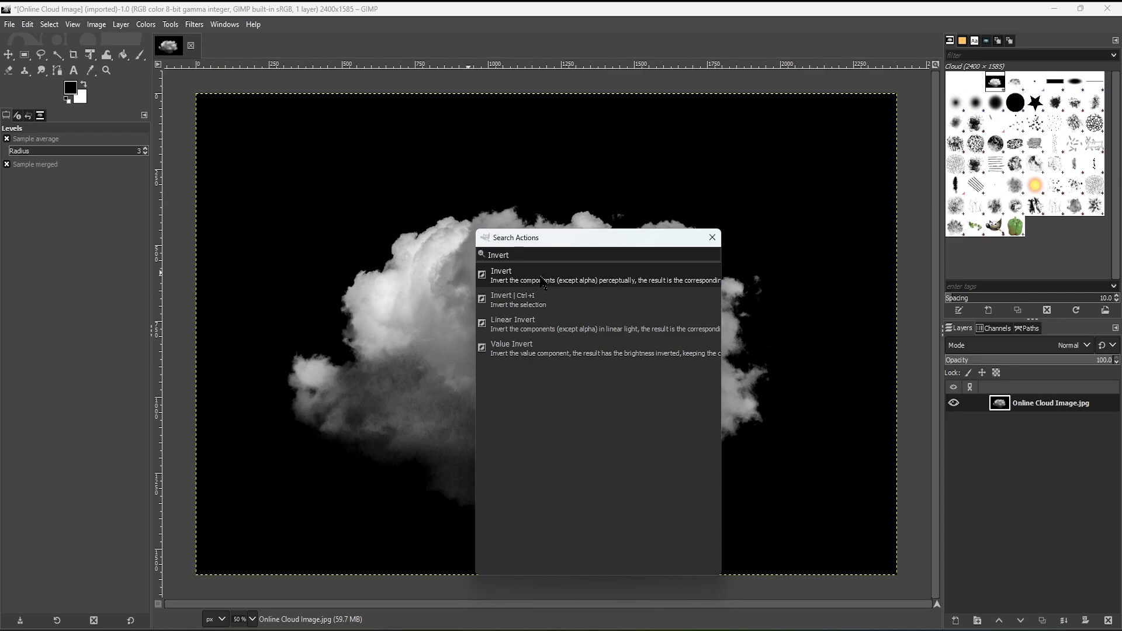
left_click(547, 283)
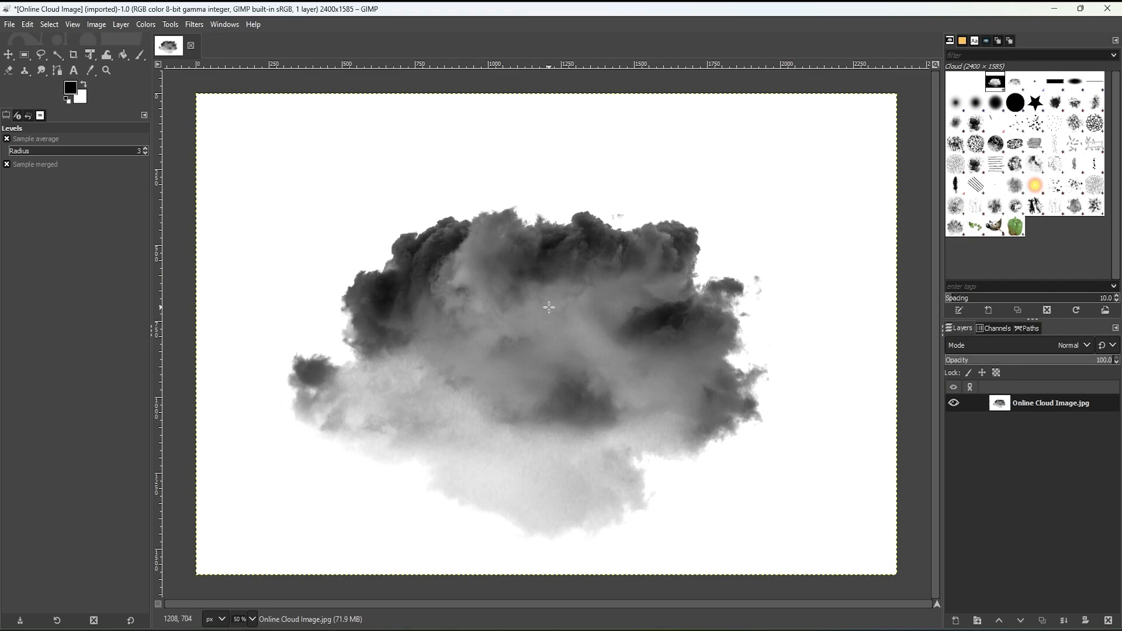
Copy the visible image and add a new transparent layer of 2400 x 1585 px above the cloud layer.
left_click(28, 27)
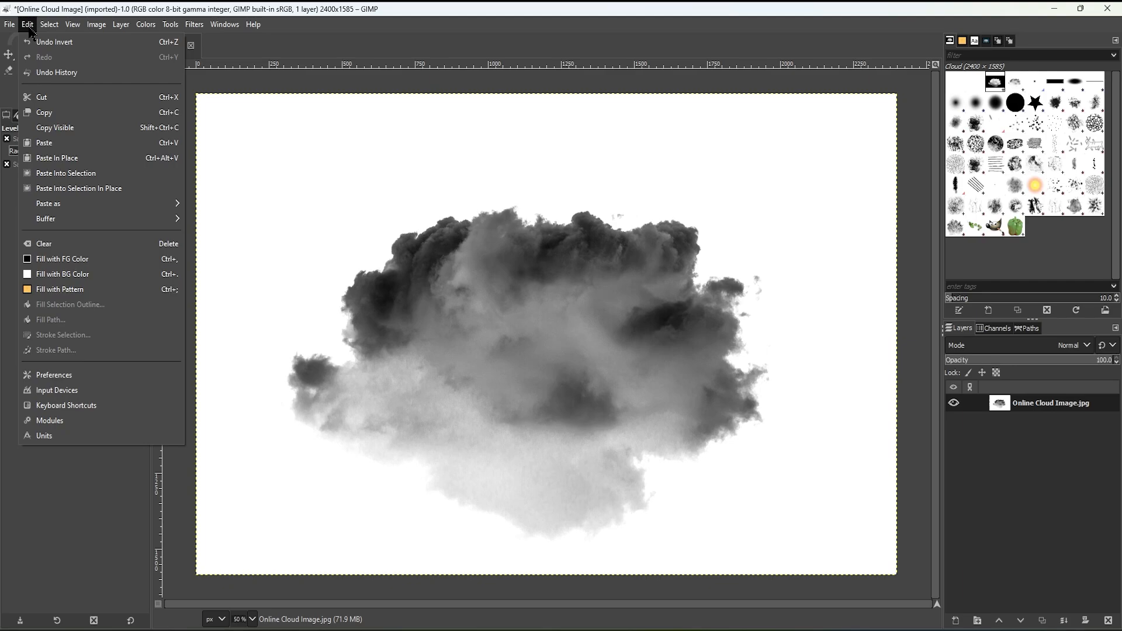
left_click(66, 130)
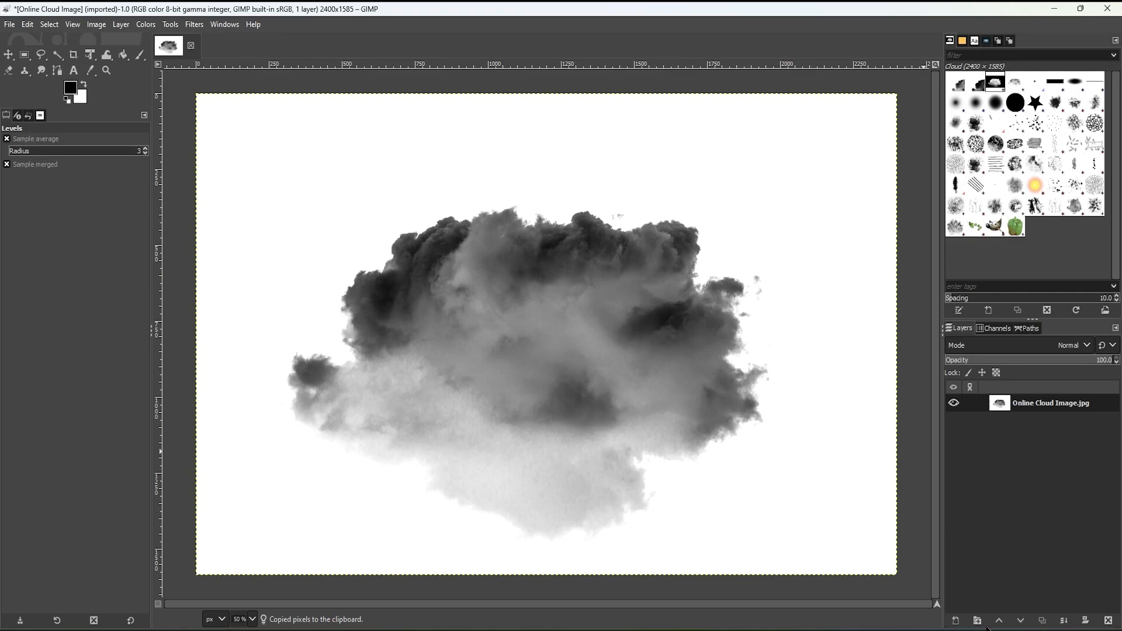
key("ctrl")
key("ctrl")
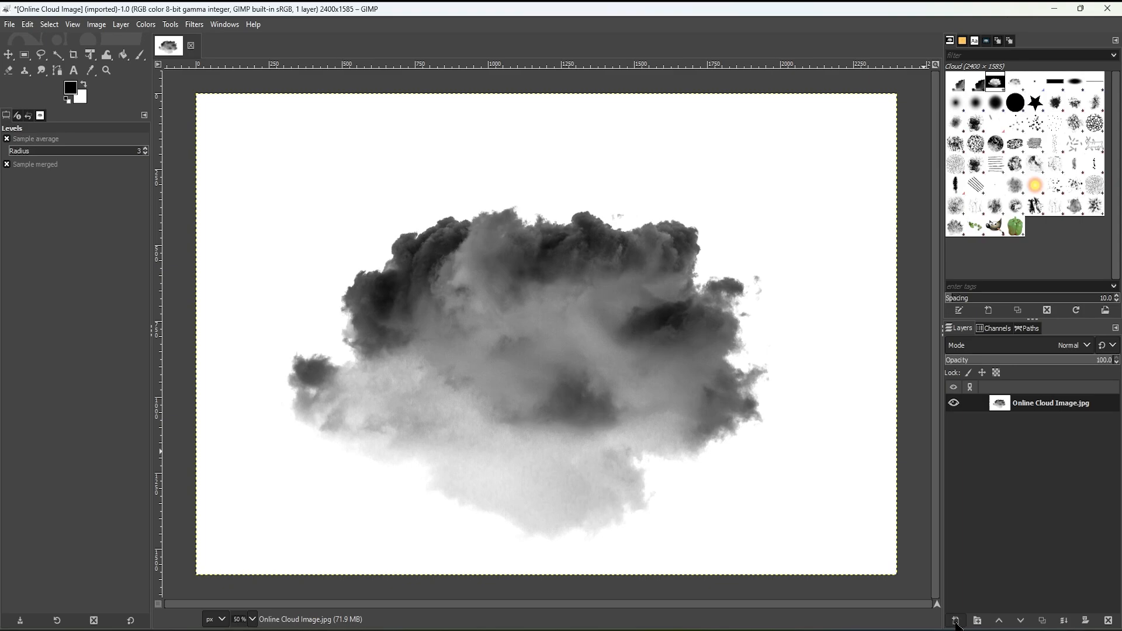
left_click(956, 620)
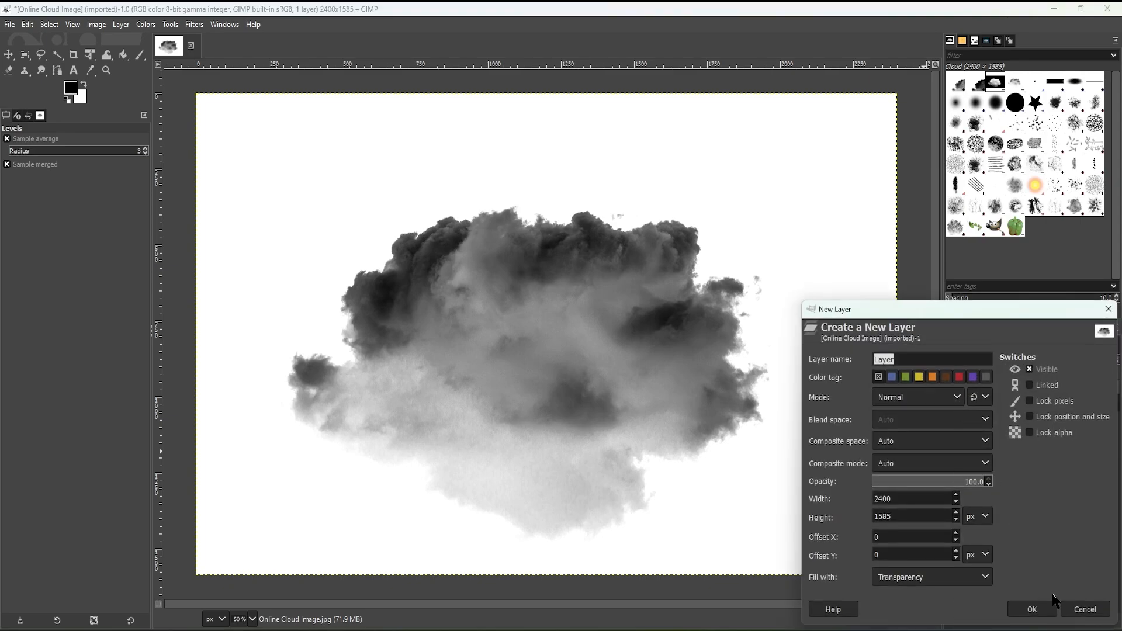
left_click(1046, 613)
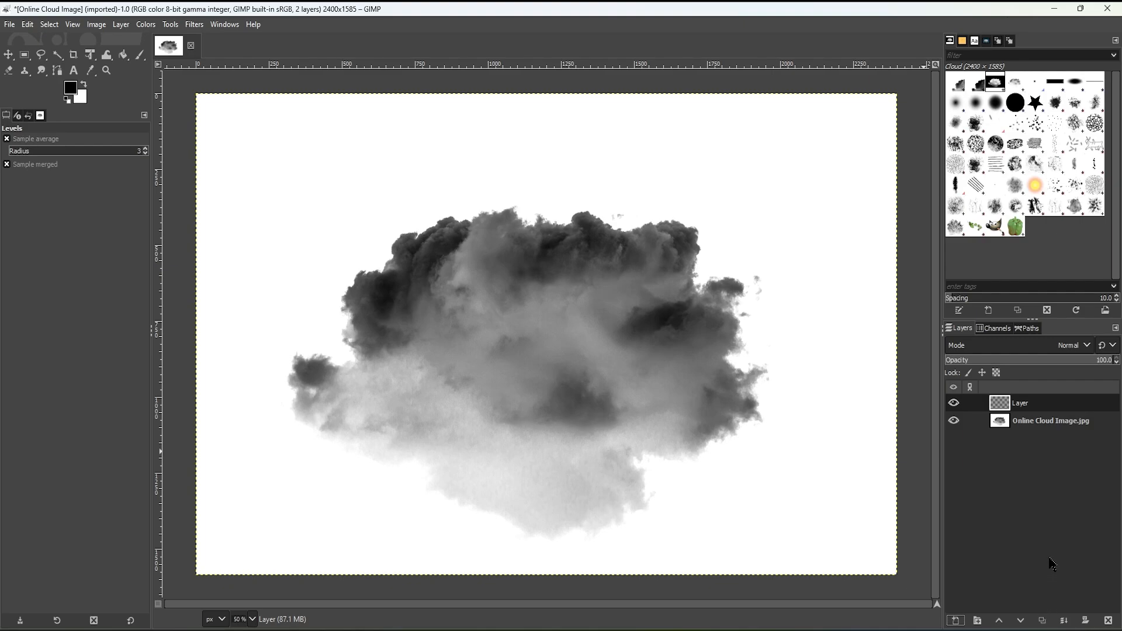
Fill the new transparent layer with black using Bucket Fill.
left_click(124, 56)
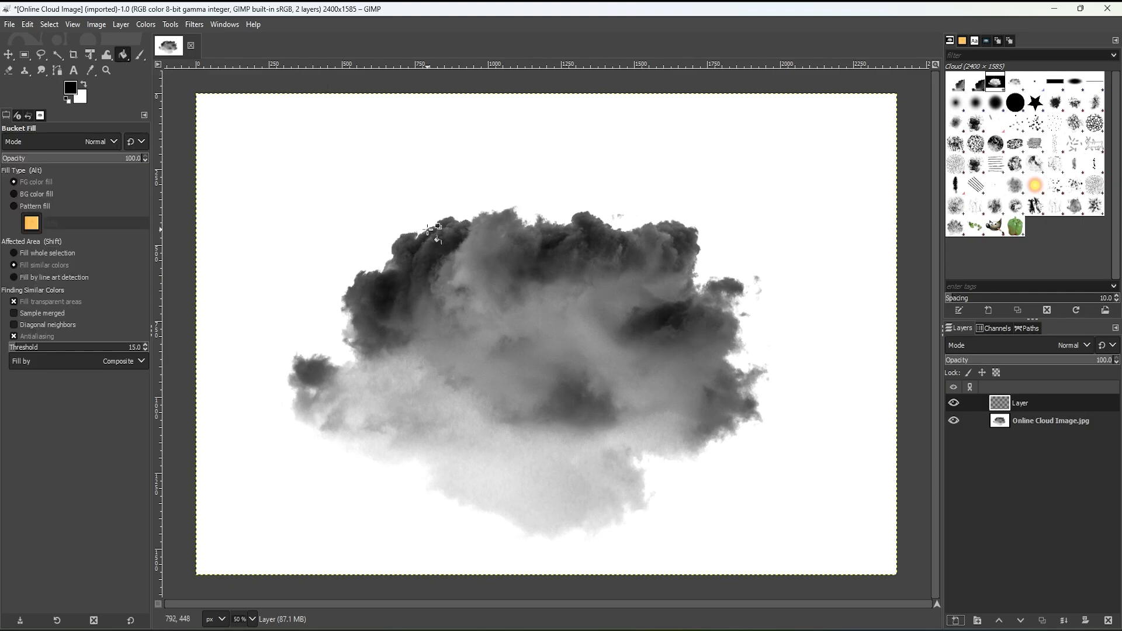
left_click(243, 152)
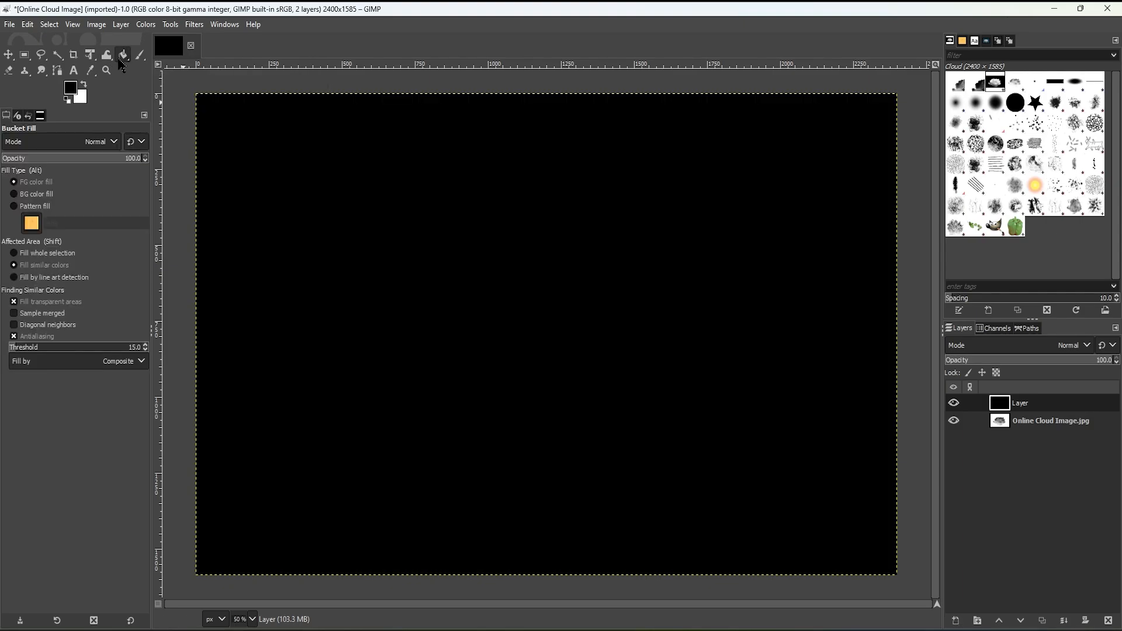
Switch to the Gradient tool and back to Bucket Fill.
left_click_drag(119, 60, 140, 71)
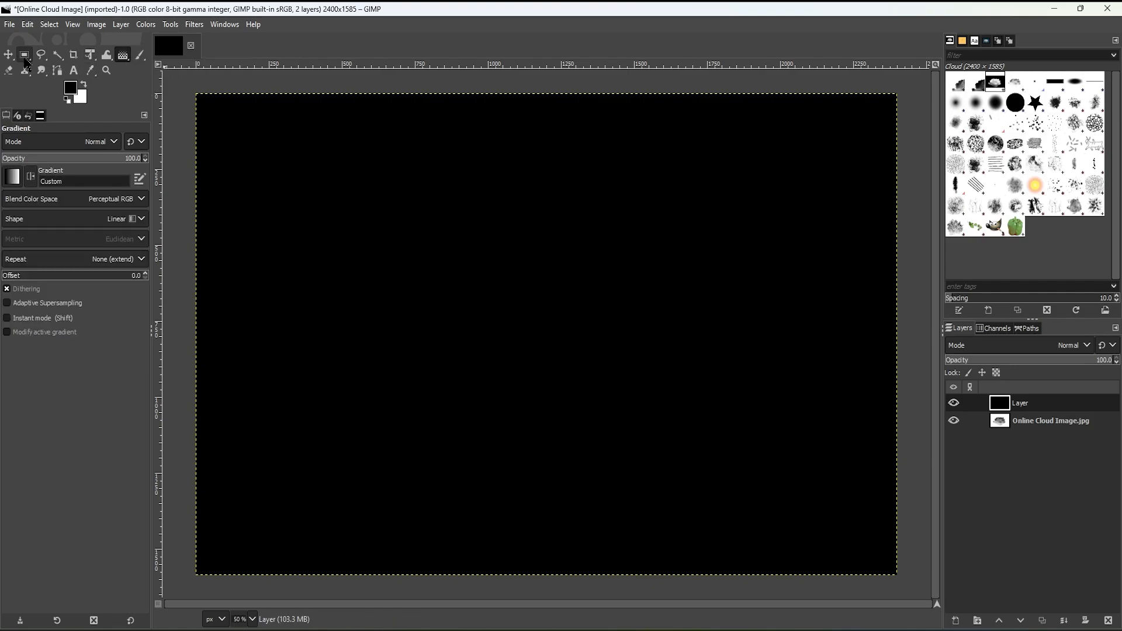
right_click(92, 59)
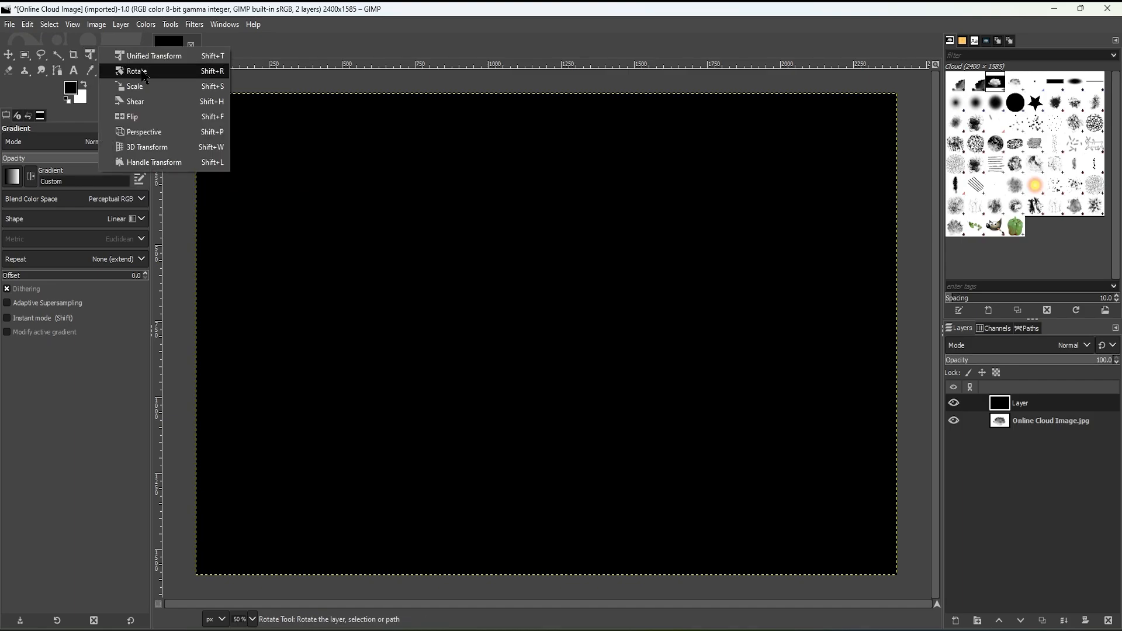
left_click(34, 95)
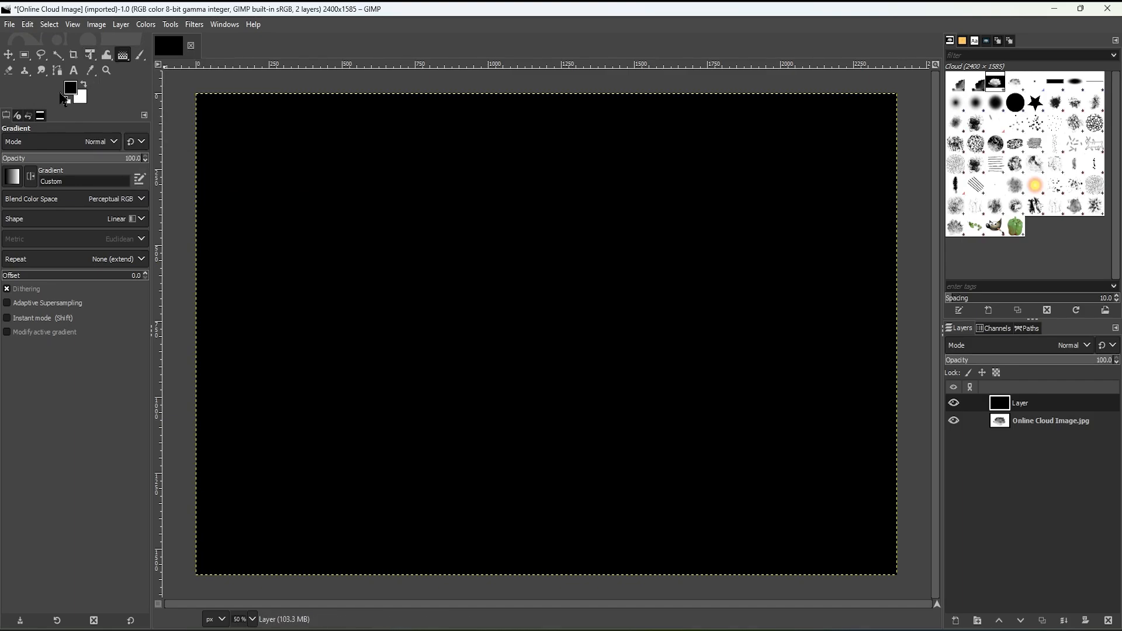
right_click(126, 58)
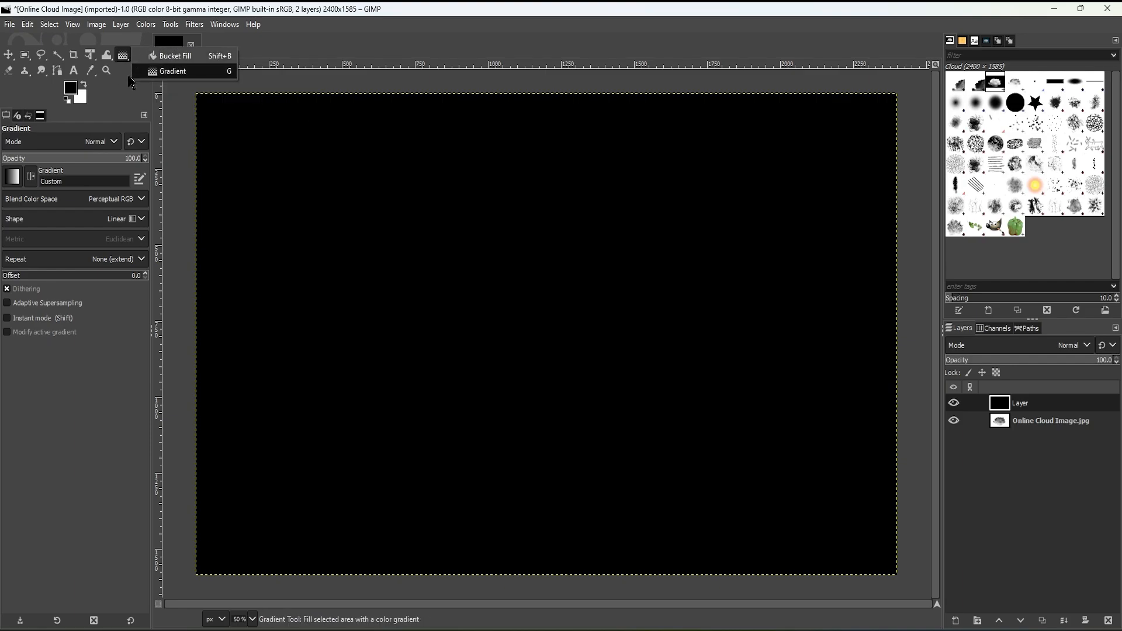
left_click(116, 90)
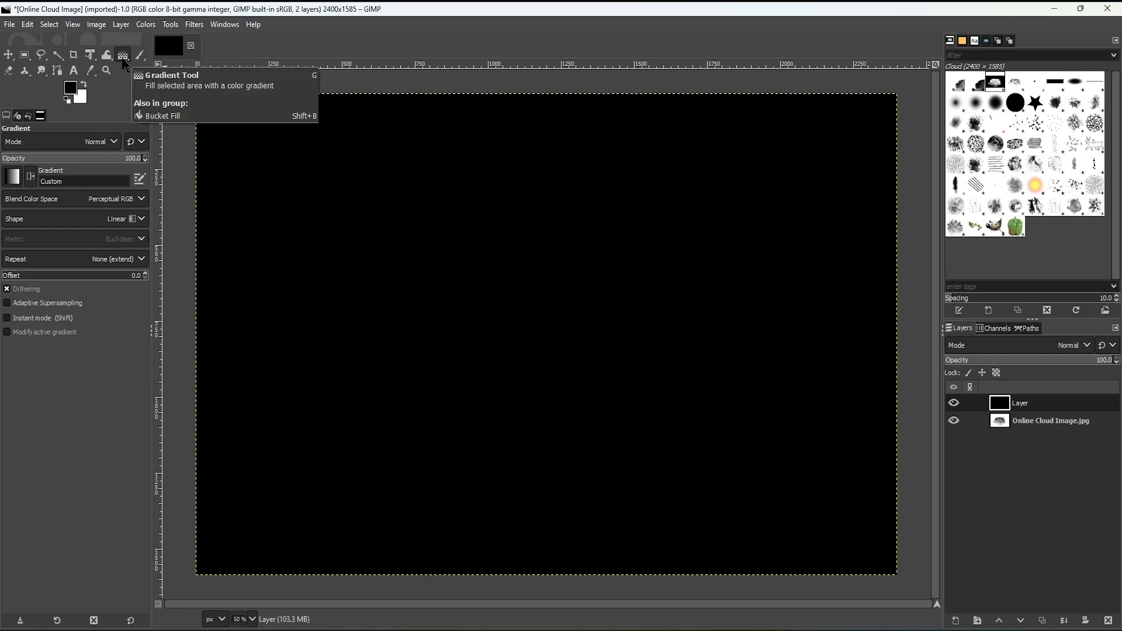
right_click(124, 60)
left_click(171, 59)
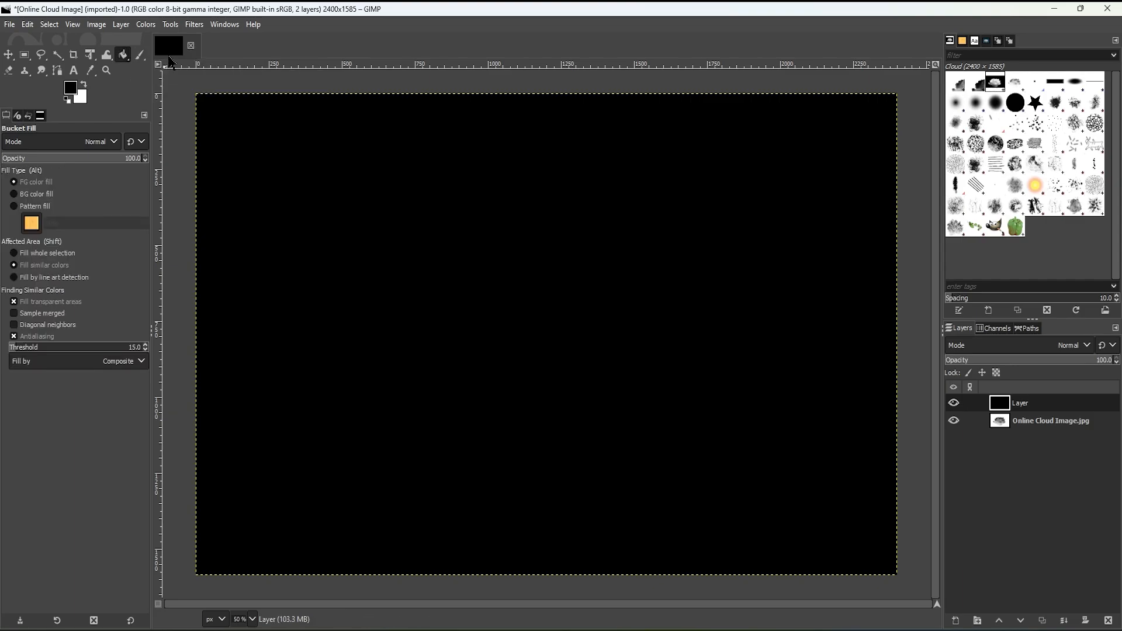
Swap the foreground color to white (ffffff) and fill the layer with it.
left_click(84, 83)
left_click(71, 87)
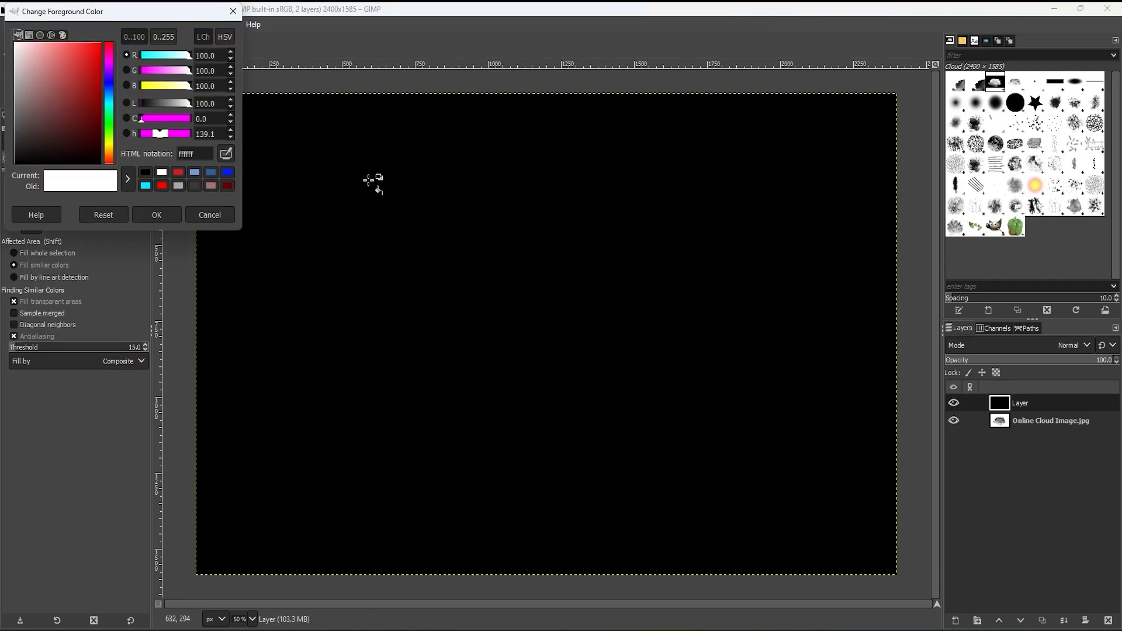
left_click(173, 214)
left_click(338, 206)
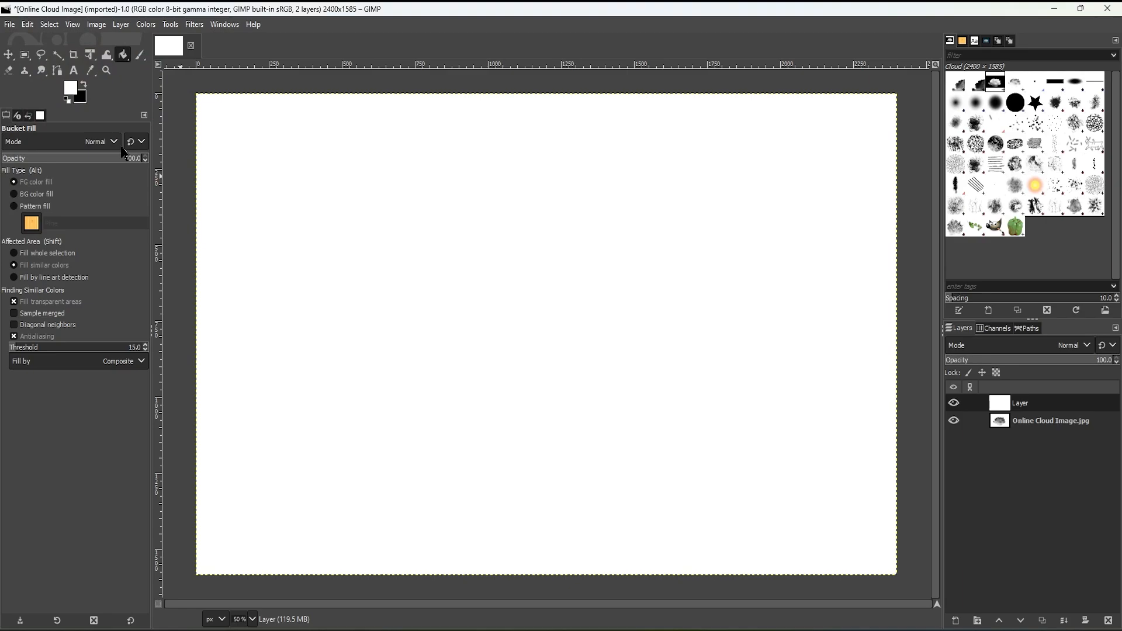
Set the foreground color to dark red (981919) and fill the layer with it.
left_click(74, 88)
left_click(82, 120)
left_click(88, 91)
left_click(170, 221)
left_click(470, 245)
Restore the default black foreground and white background colors and fill the red layer with black.
left_click(70, 87)
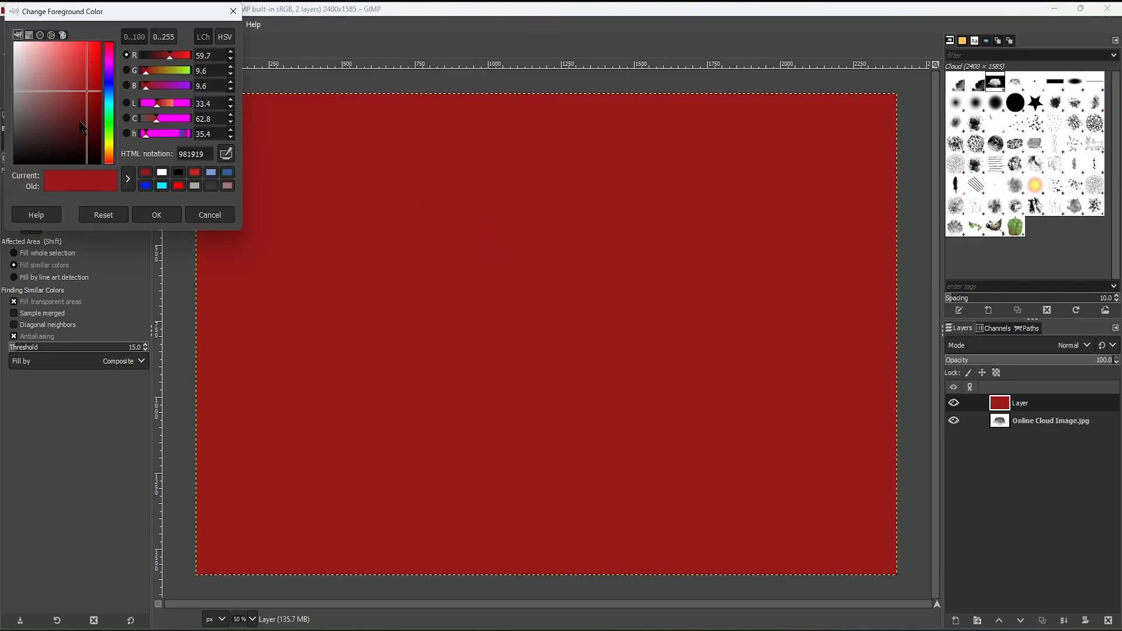
left_click(162, 172)
left_click(169, 215)
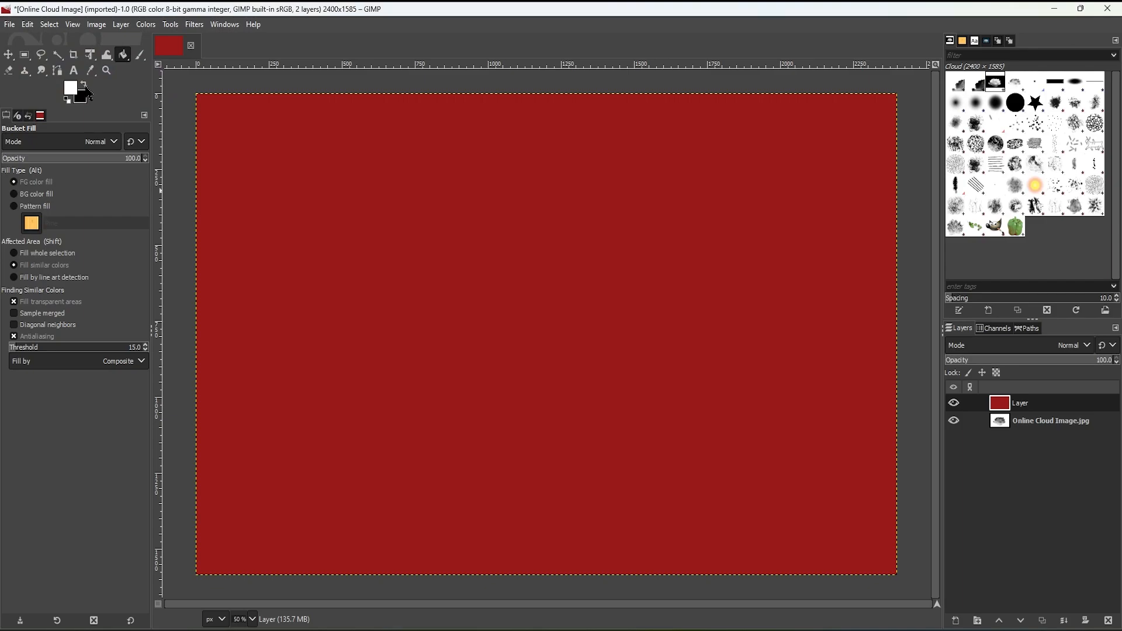
left_click(67, 100)
left_click(464, 242)
Swap the foreground and background colors to fill the layer with white, and swap them back to refill it with black.
left_click(83, 85)
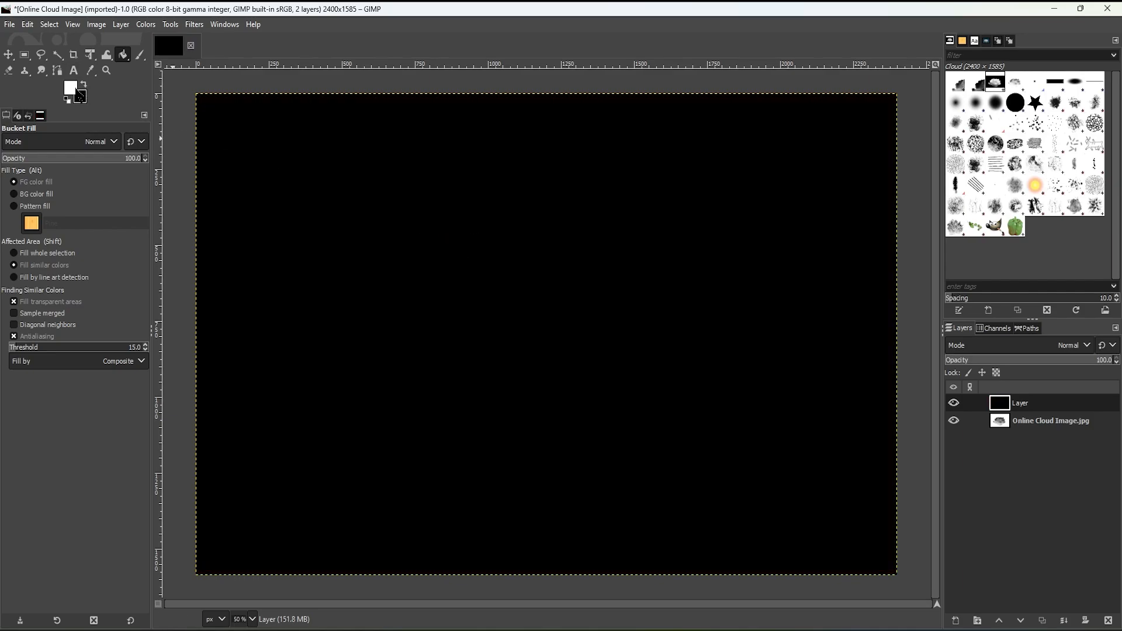
left_click_drag(71, 88, 456, 199)
left_click(83, 84)
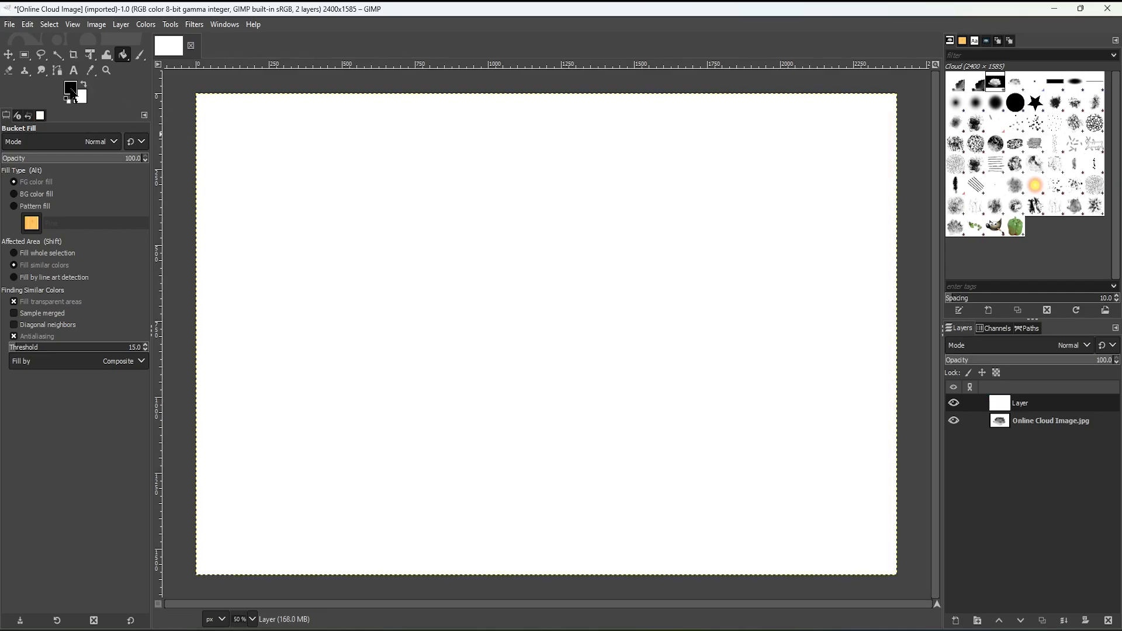
left_click_drag(72, 89, 574, 248)
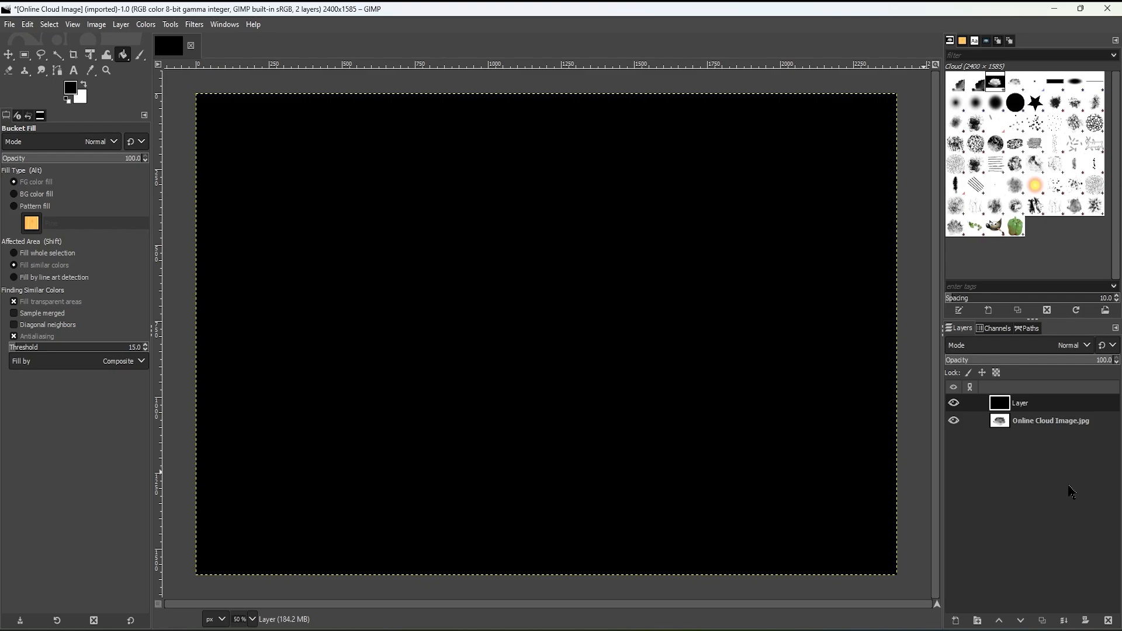
Add a Black (full transparency) mask to the black layer and paste the copied cloud image onto it.
left_click(1086, 624)
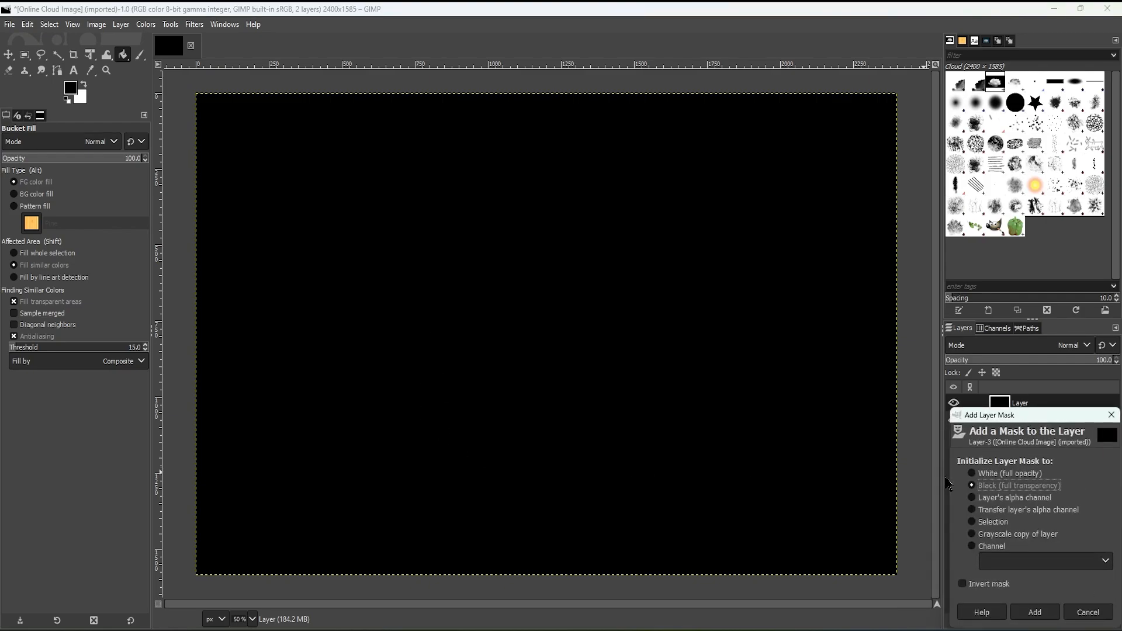
left_click(987, 486)
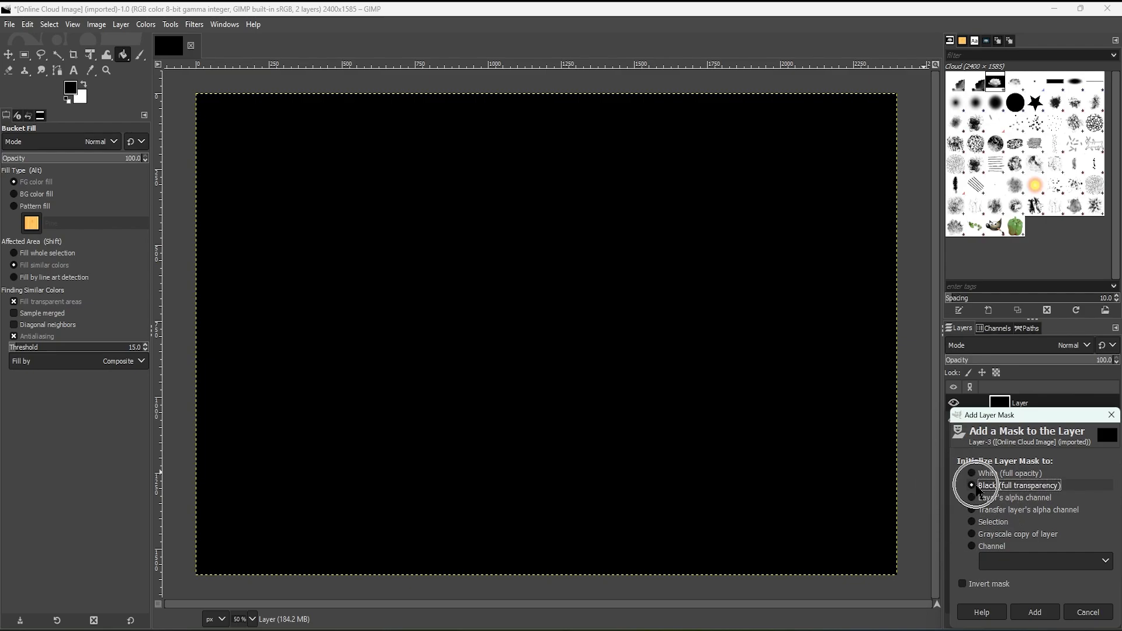
left_click(1047, 613)
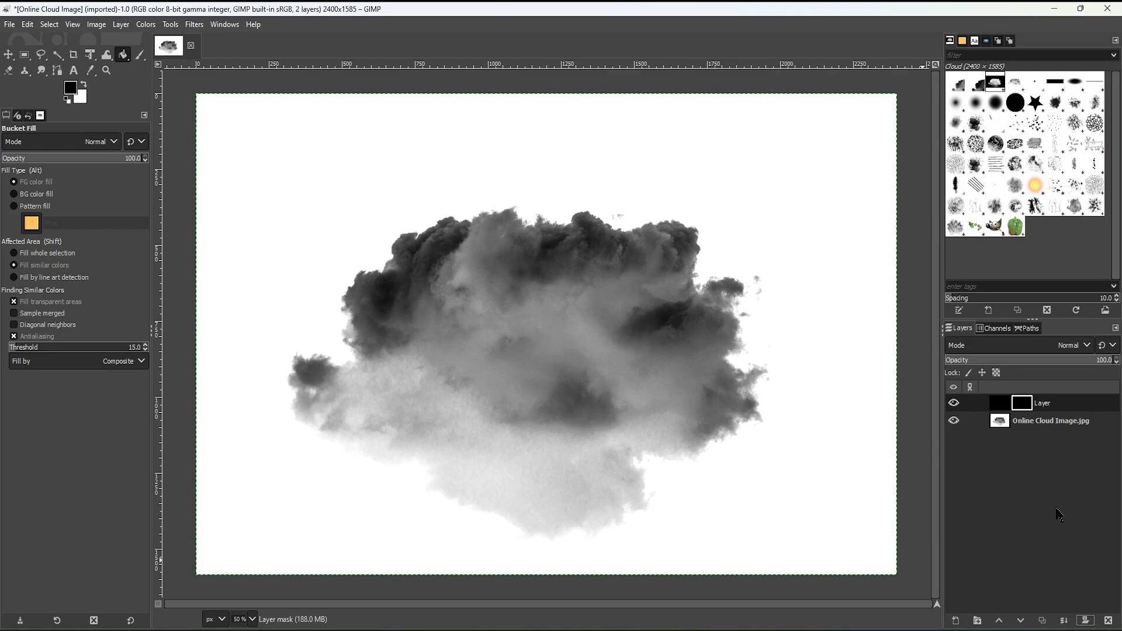
left_click(27, 25)
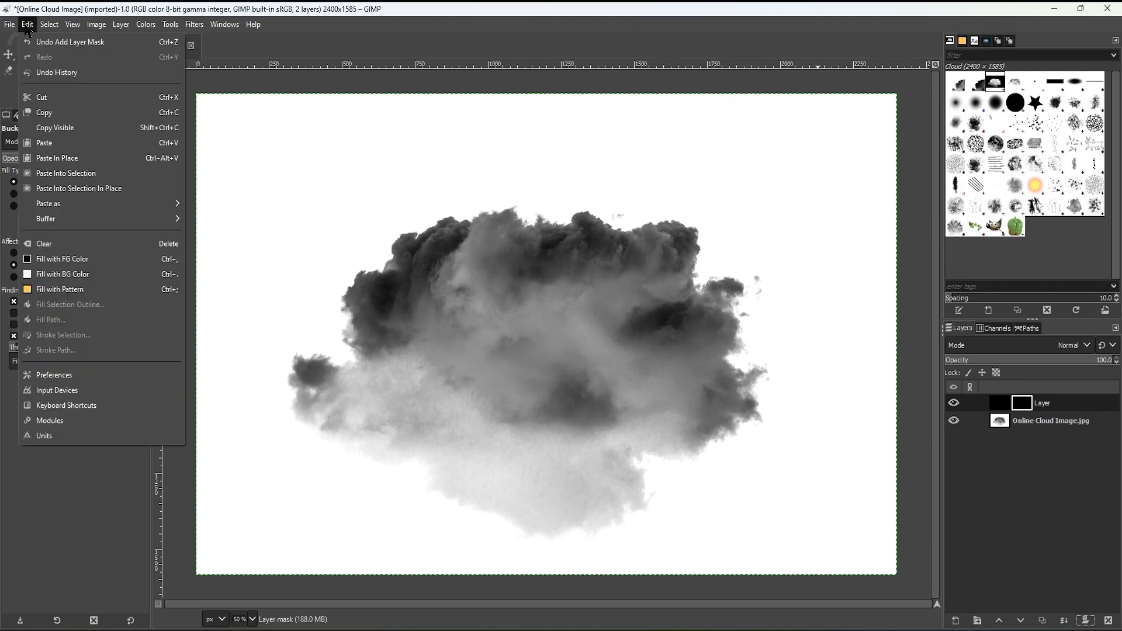
left_click(55, 145)
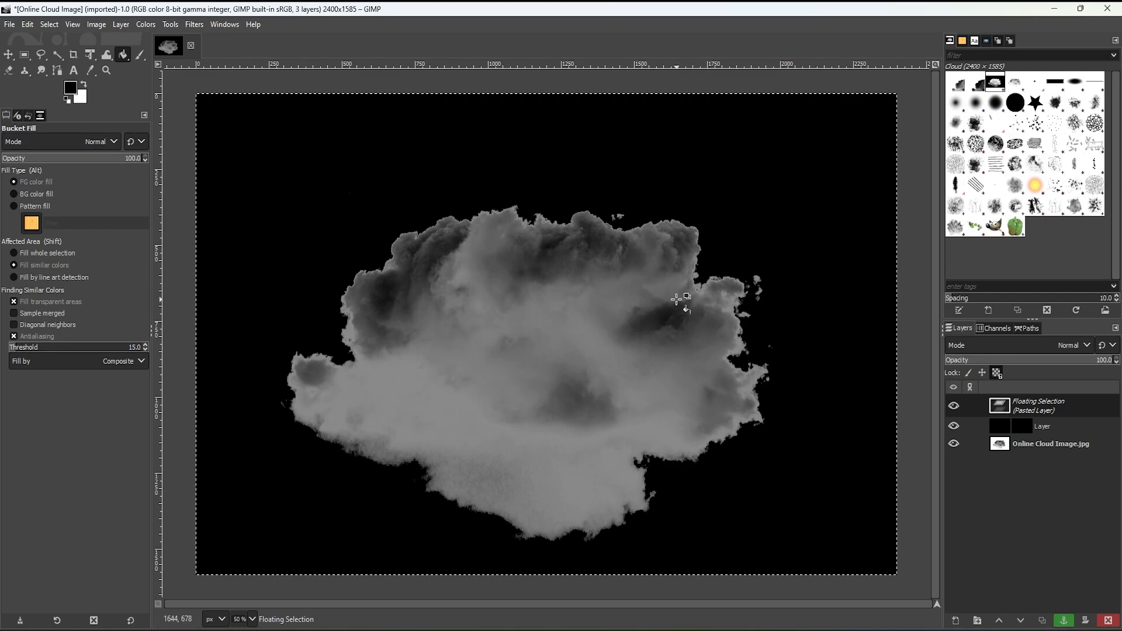
Invert the pasted floating selection perceptually and anchor it to the layer mask.
key("slash")
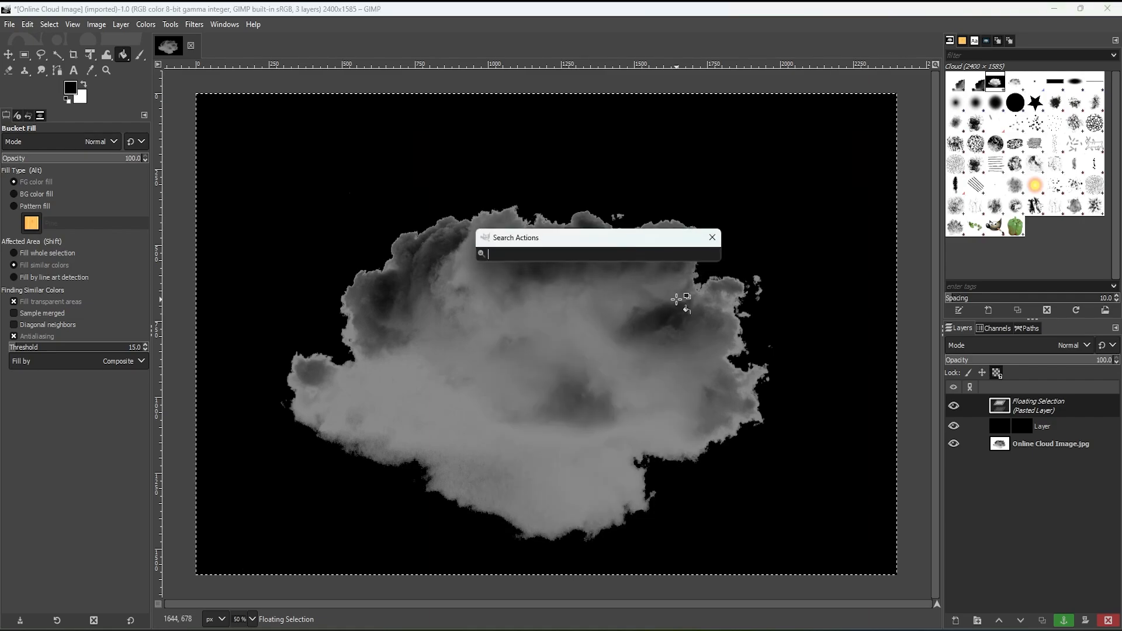
type("inve")
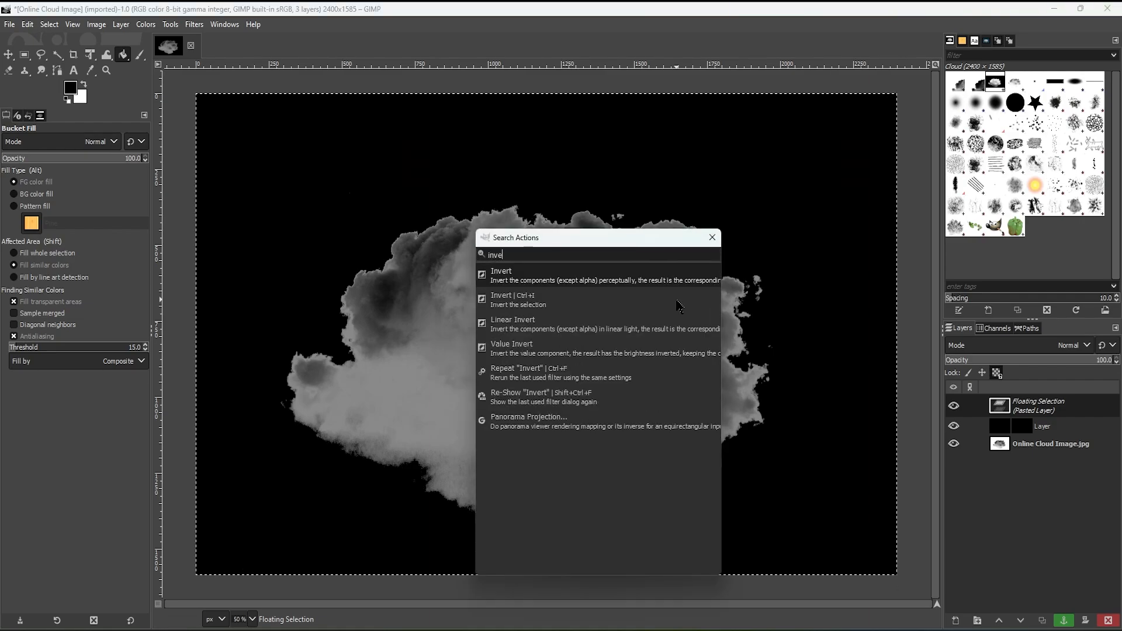
type("rt")
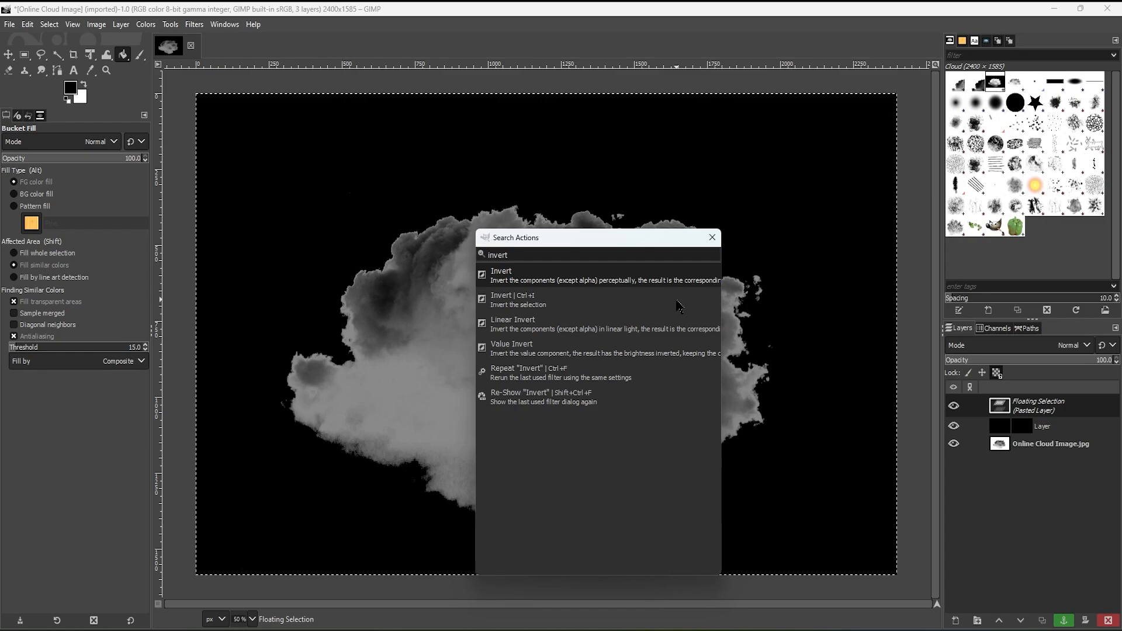
left_click(541, 279)
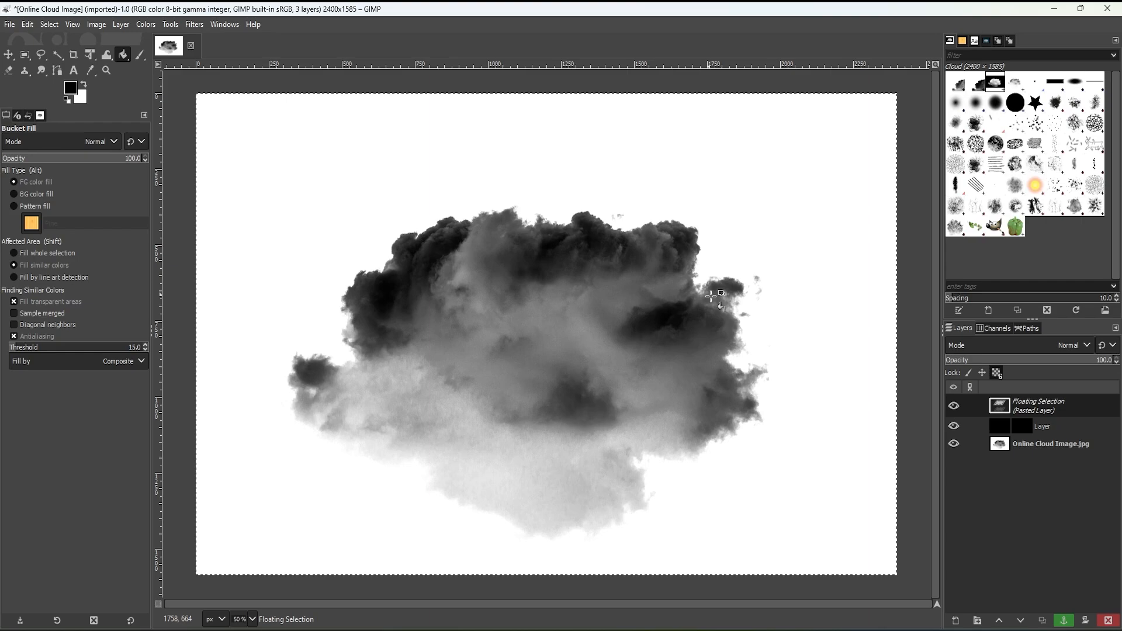
left_click(1065, 621)
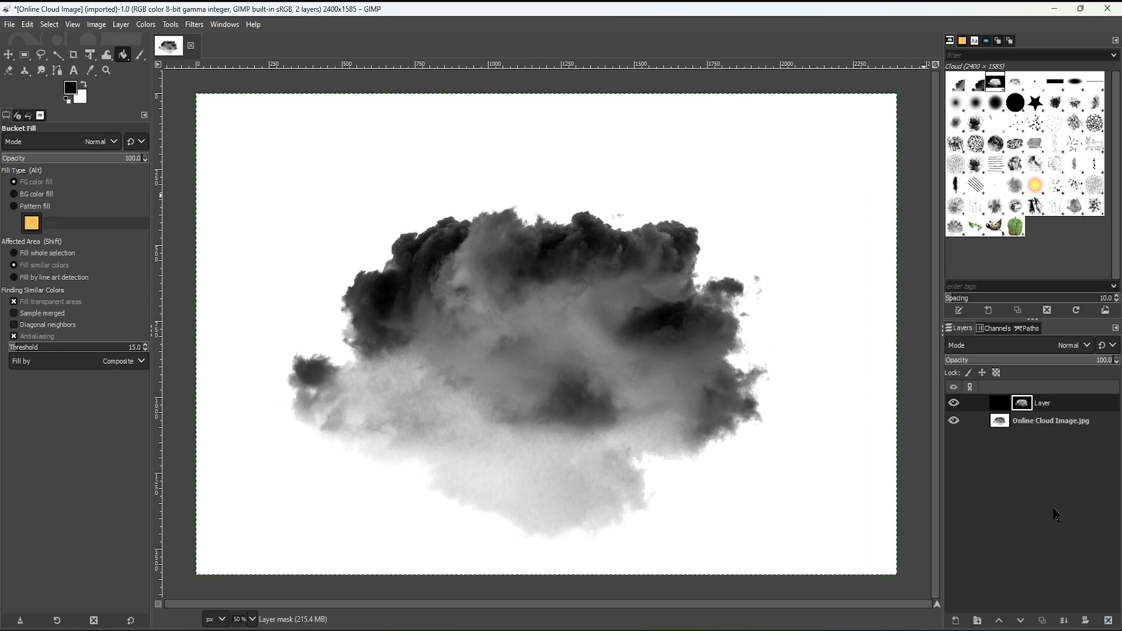
Delete the Online Cloud Image.jpg layer and apply the mask of the remaining layer.
left_click(1067, 423)
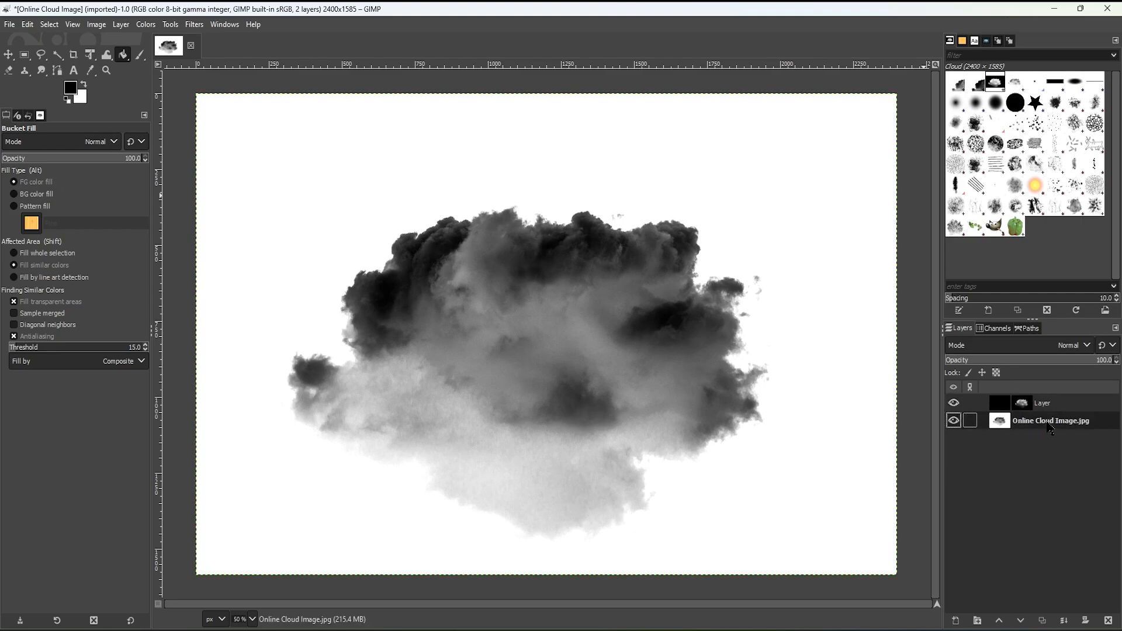
left_click(1109, 621)
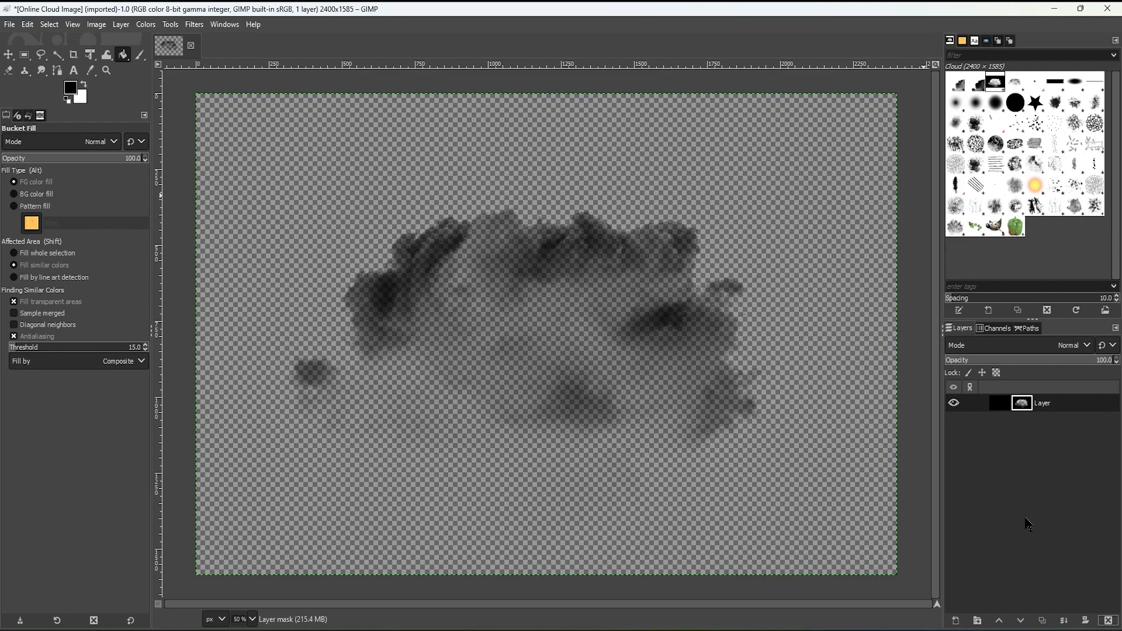
right_click(1026, 409)
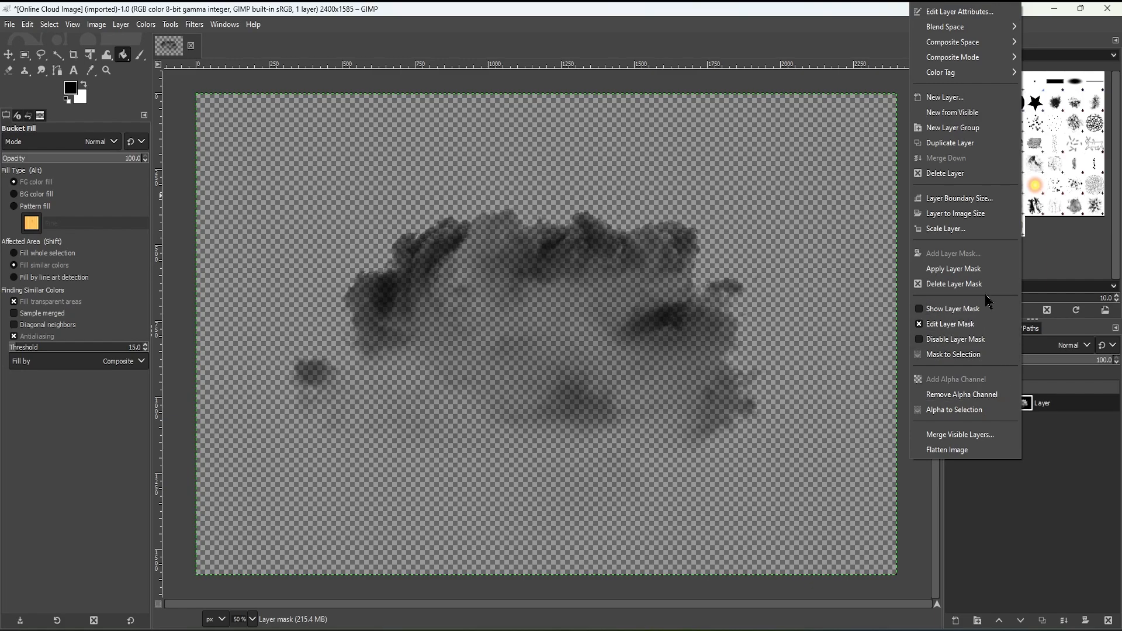
left_click(976, 273)
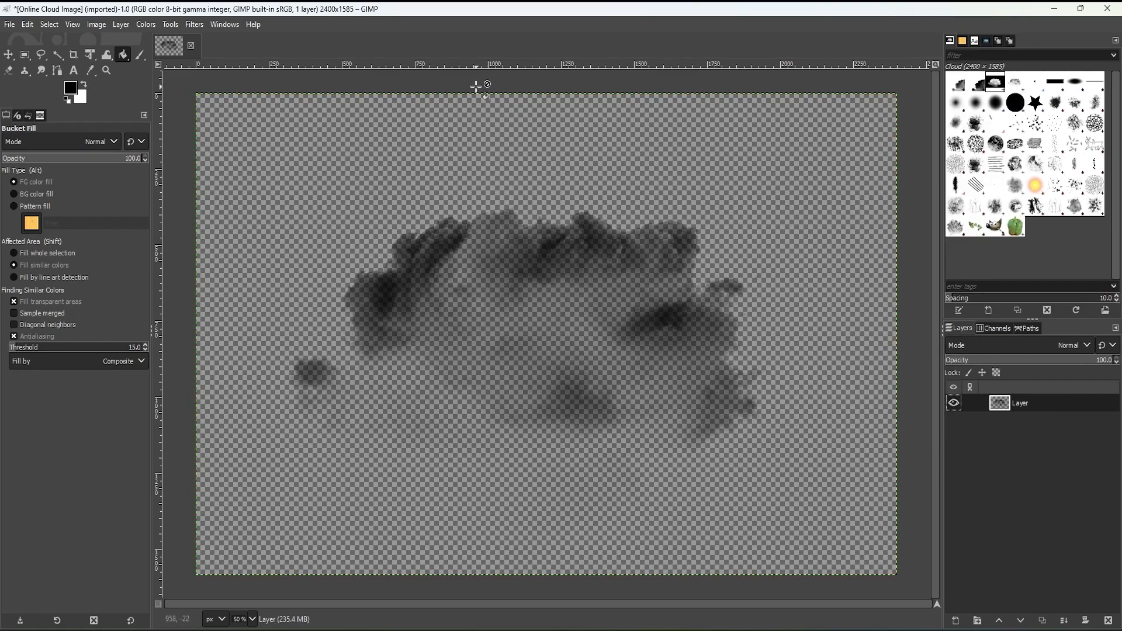
Convert the image mode to Grayscale.
left_click(97, 26)
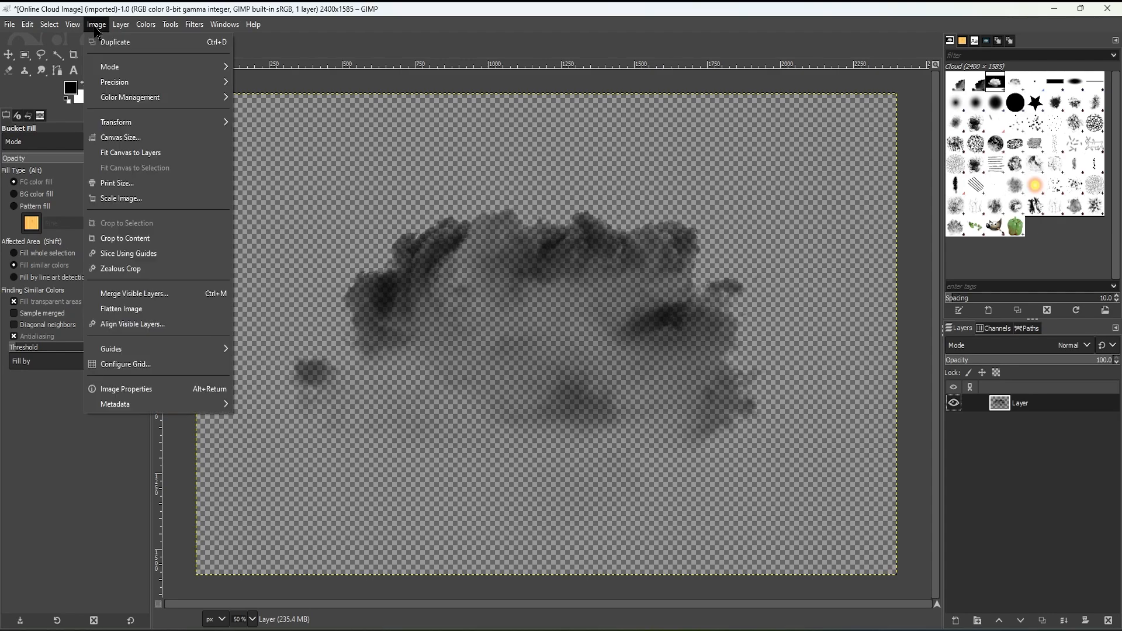
mouse_move(111, 68)
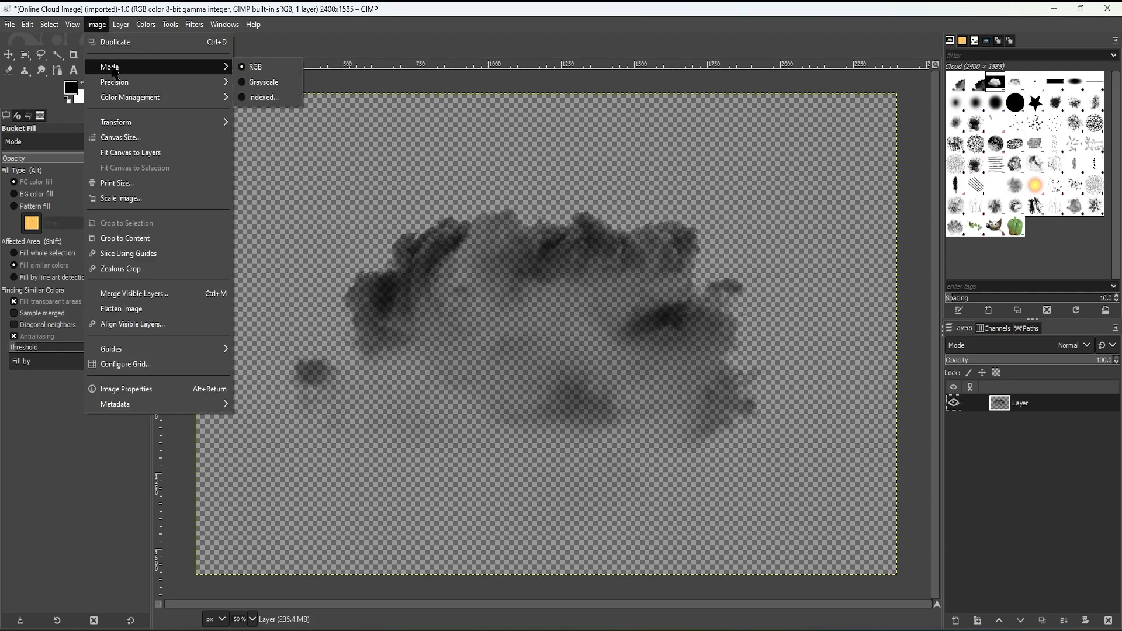
left_click(289, 88)
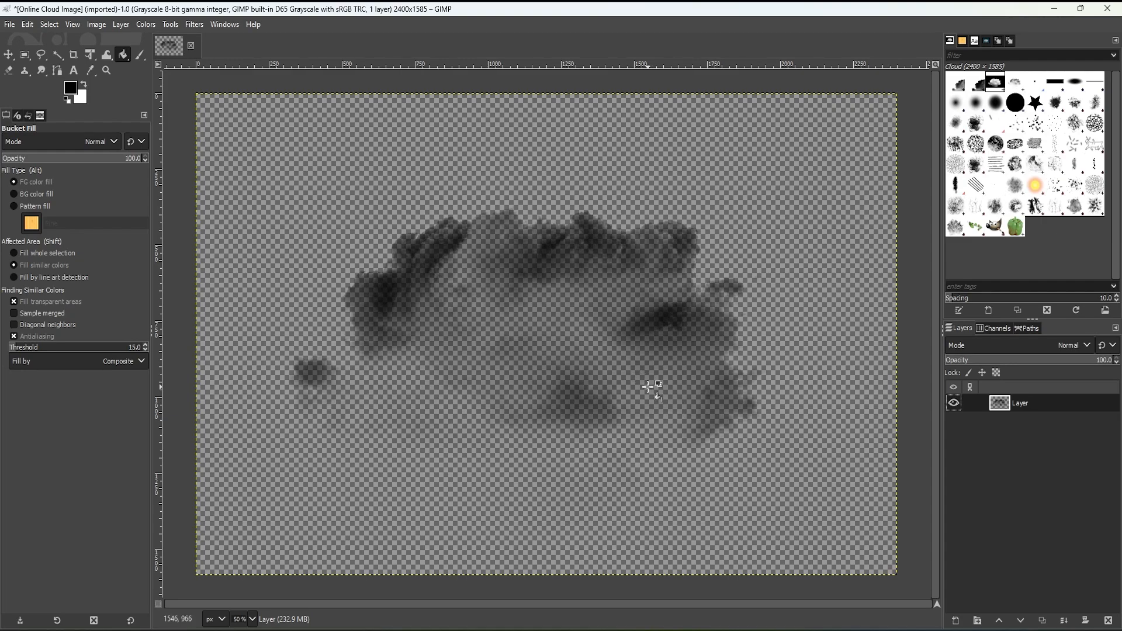
left_click(10, 24)
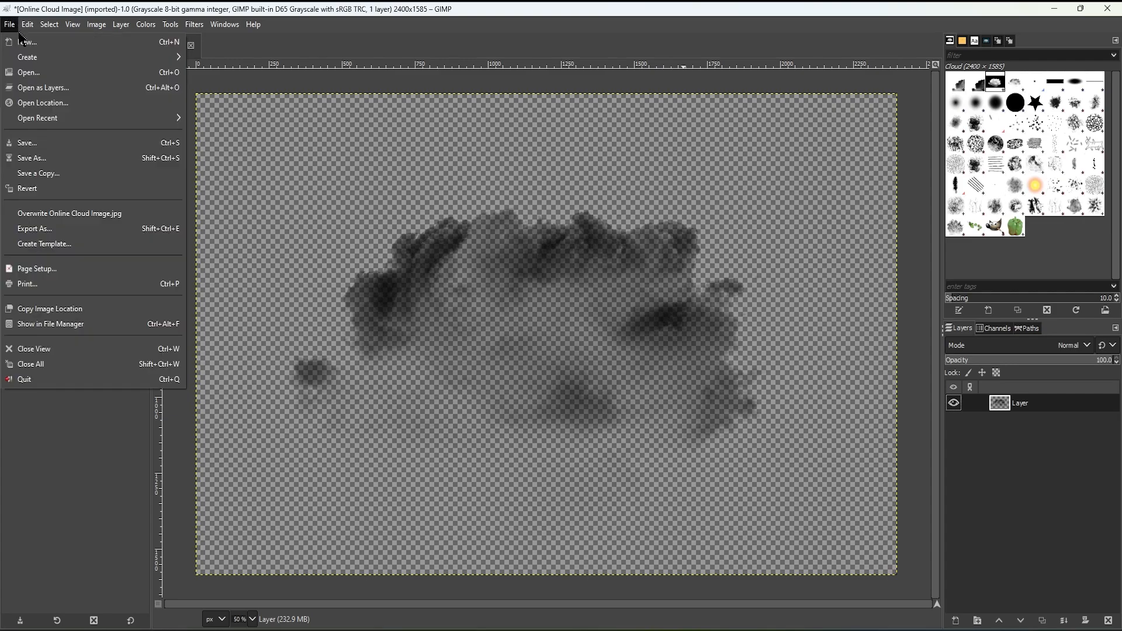
left_click(55, 230)
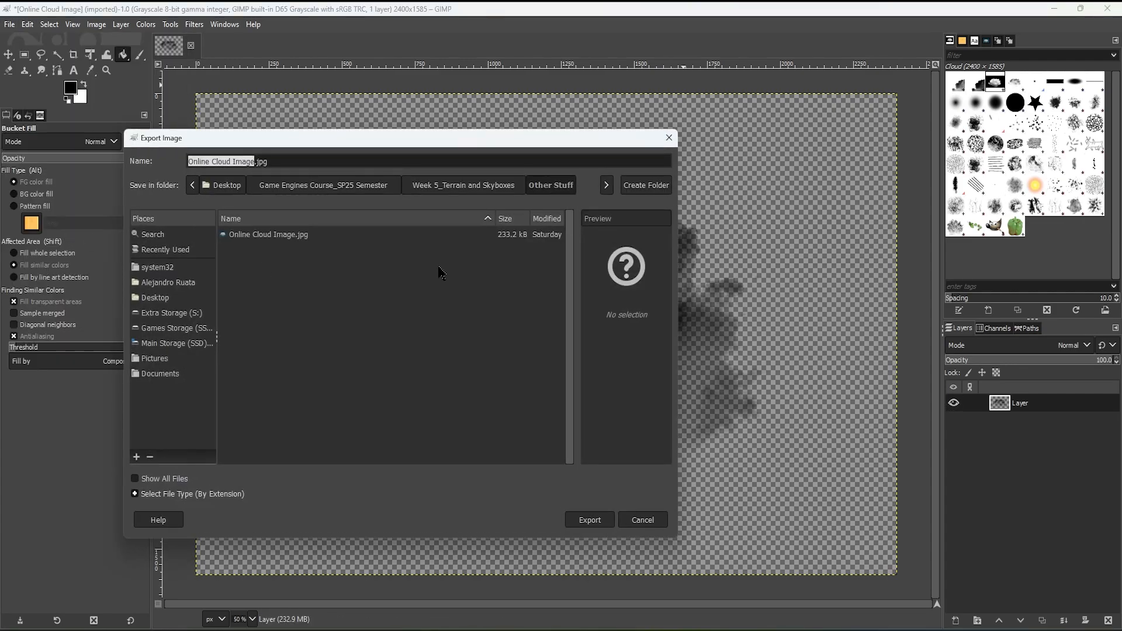
triple_click(272, 160)
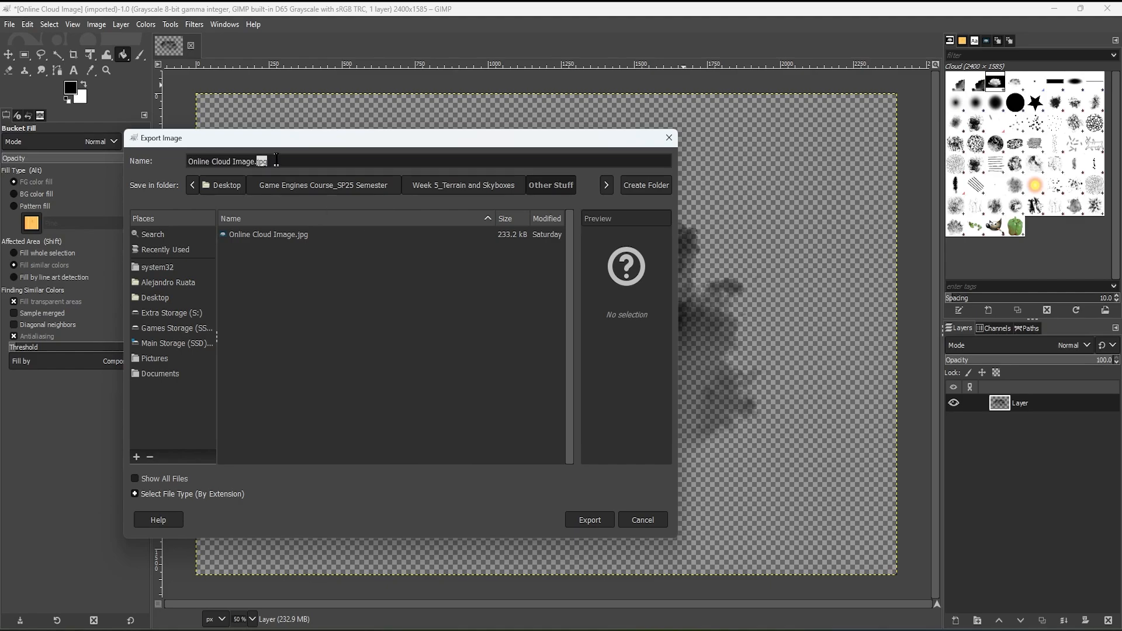
type("CloudBrush.gbr")
left_click(643, 519)
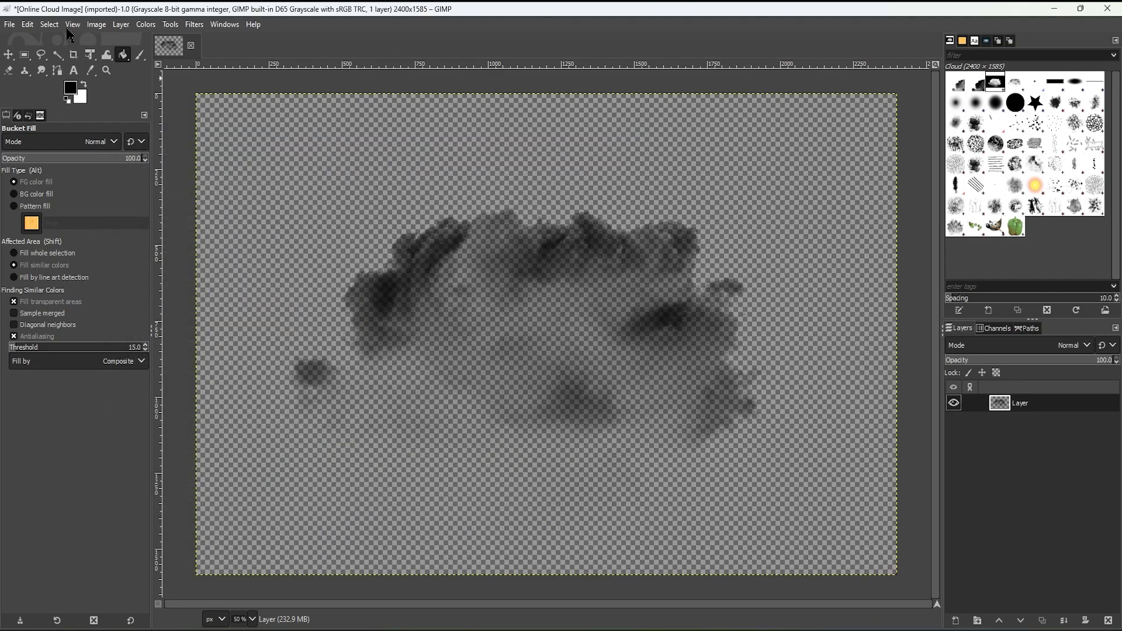
Look up the brush folder locations in the preferences and close them without changes.
left_click(28, 24)
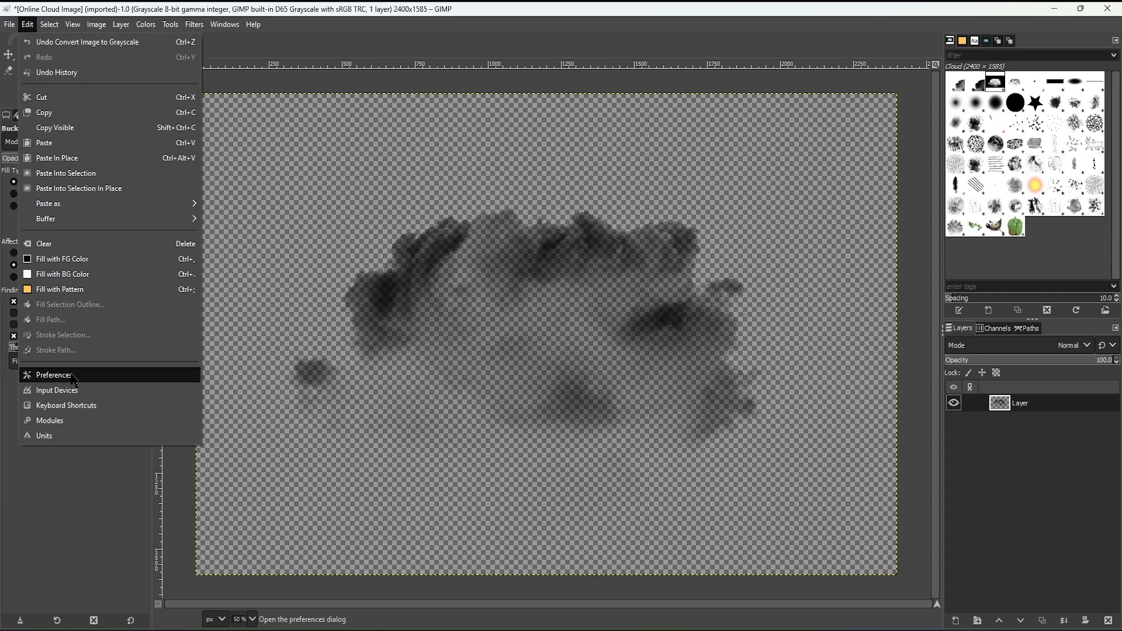
left_click(90, 382)
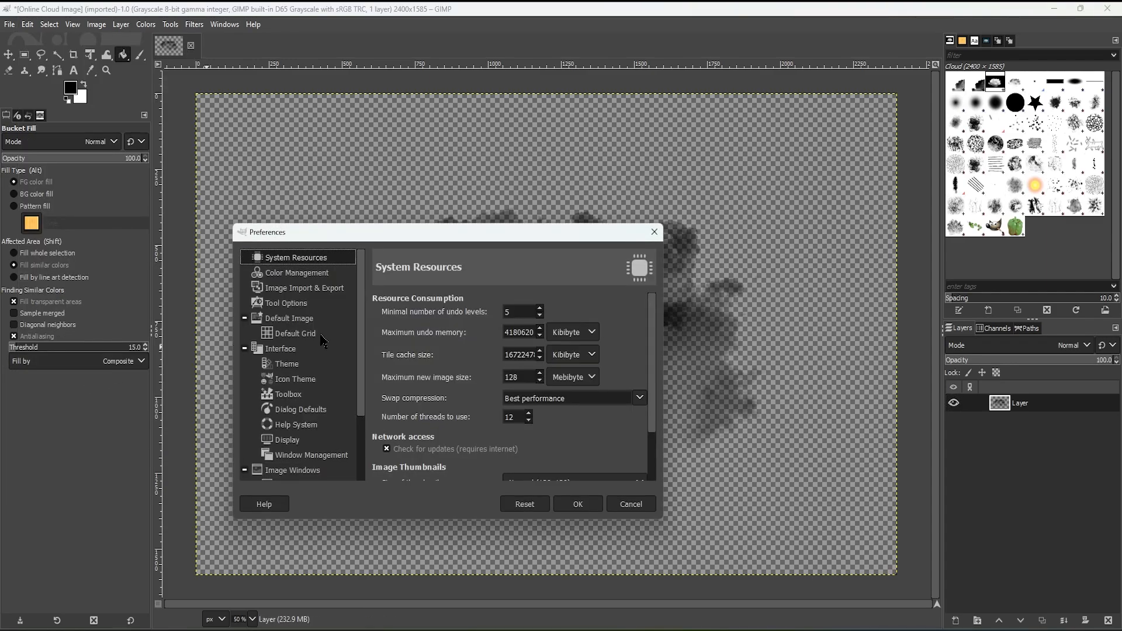
left_click_drag(361, 282, 354, 383)
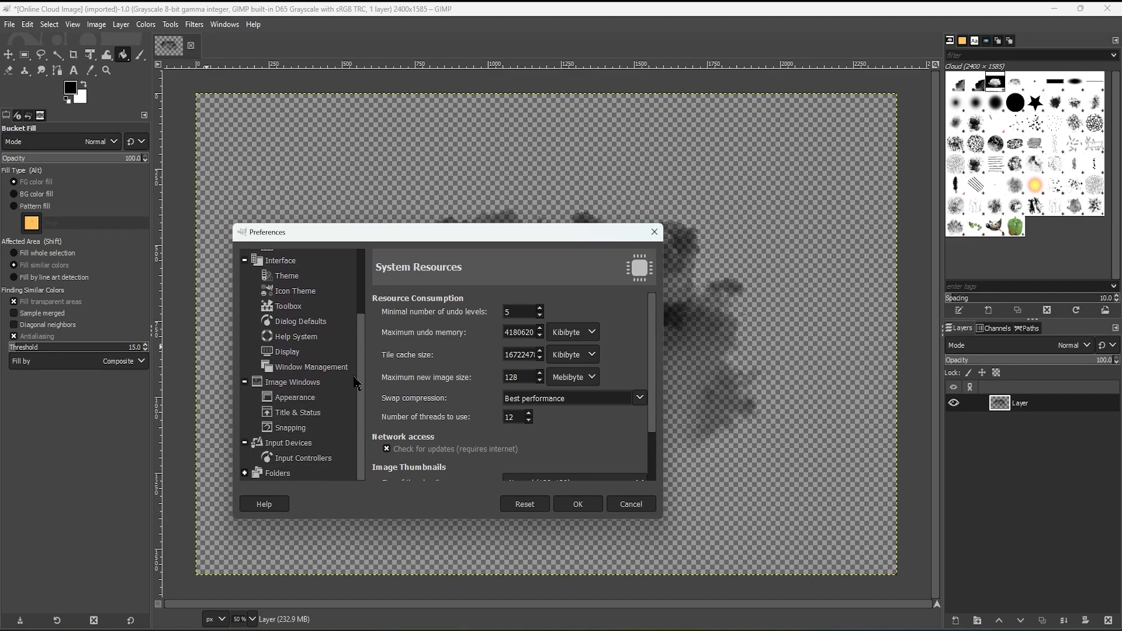
left_click(245, 473)
scroll(295, 464, "down", 3)
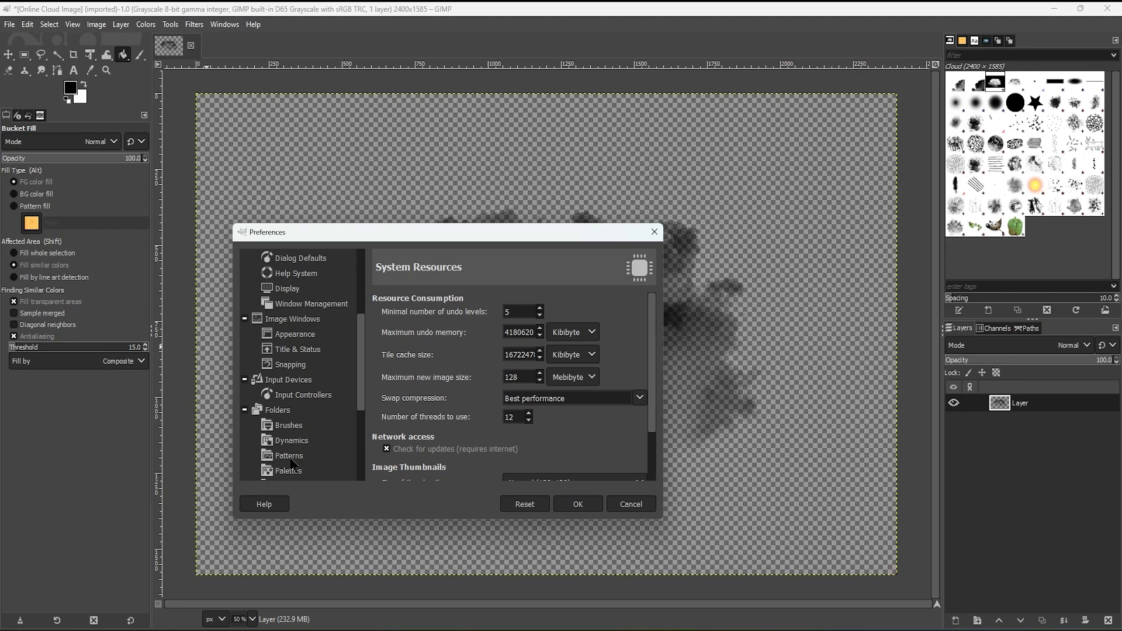
left_click(289, 396)
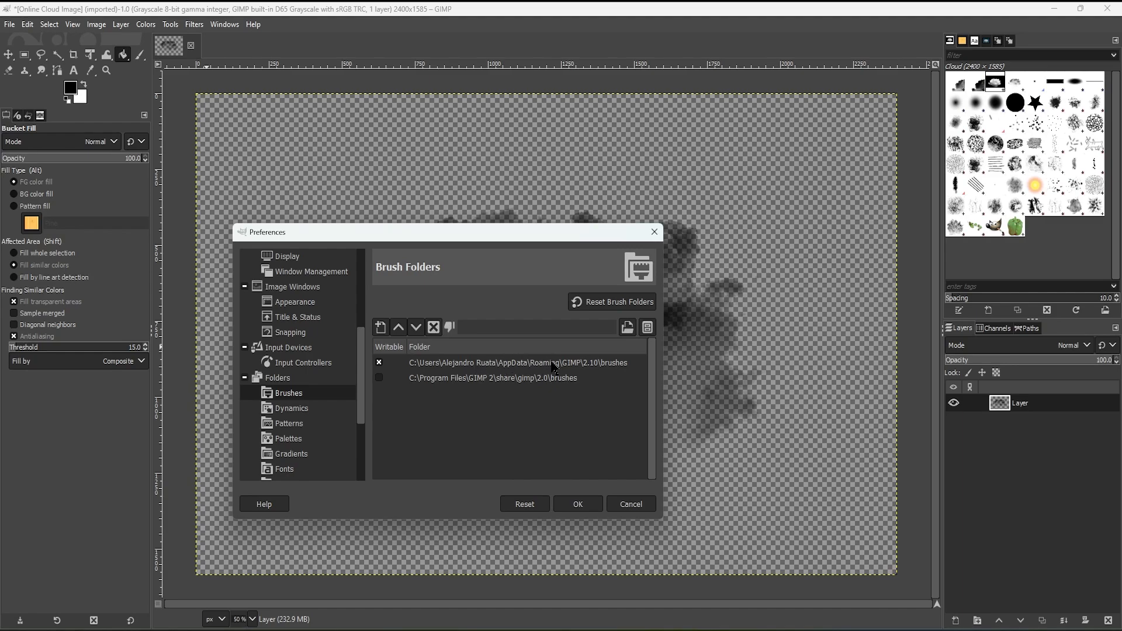
left_click(634, 508)
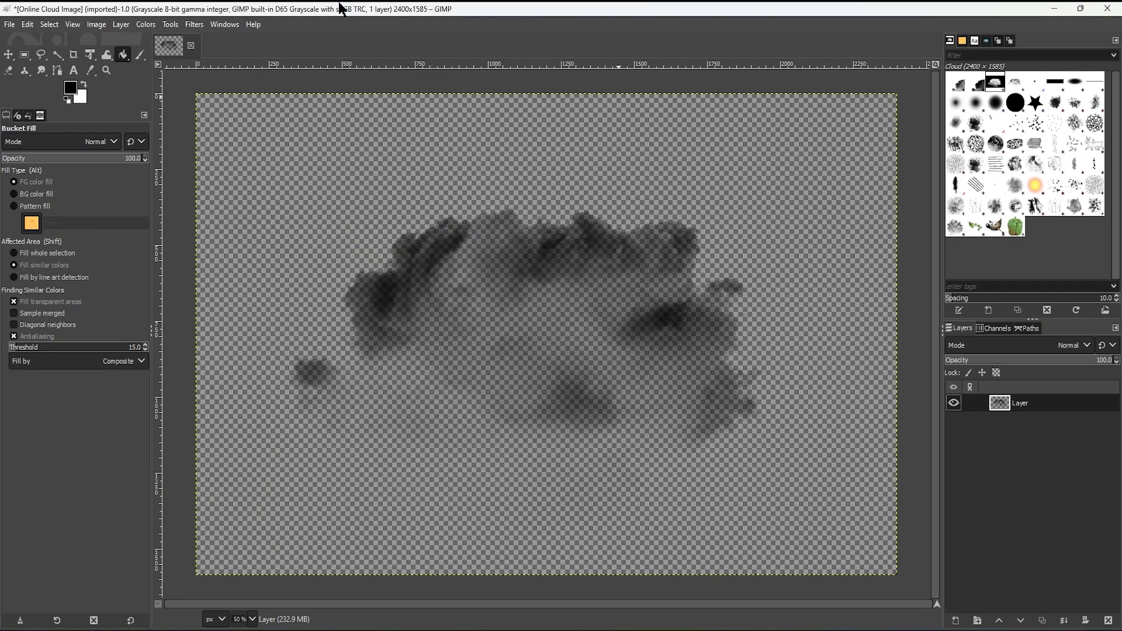
Start exporting the image under the name CloudBrush.gbr and open the user's home folder as the save location.
left_click(12, 25)
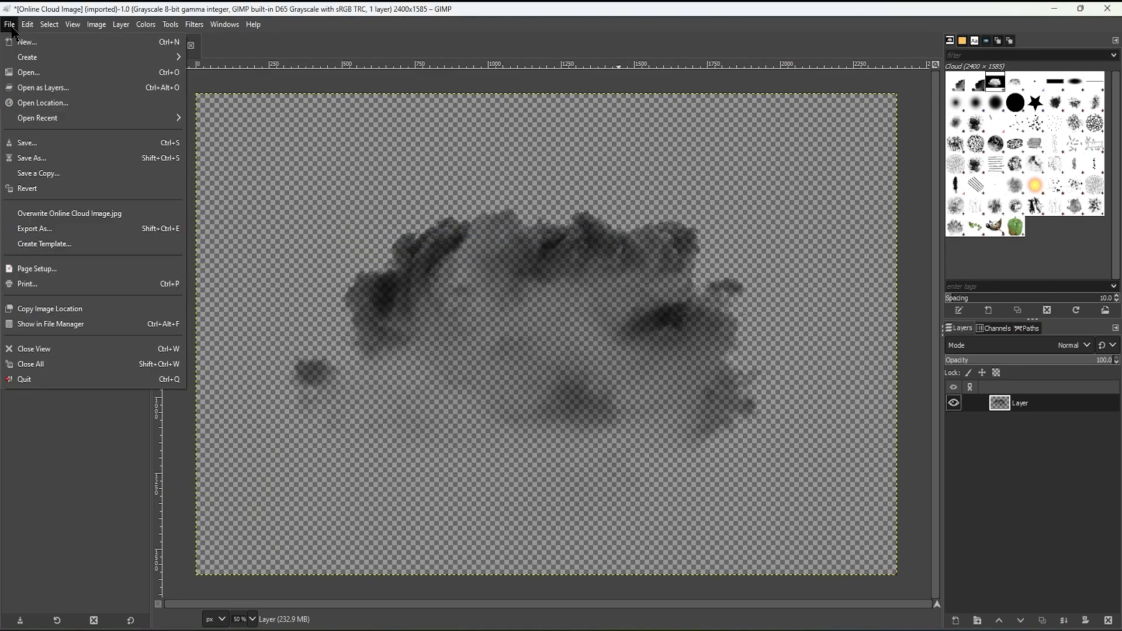
left_click(87, 235)
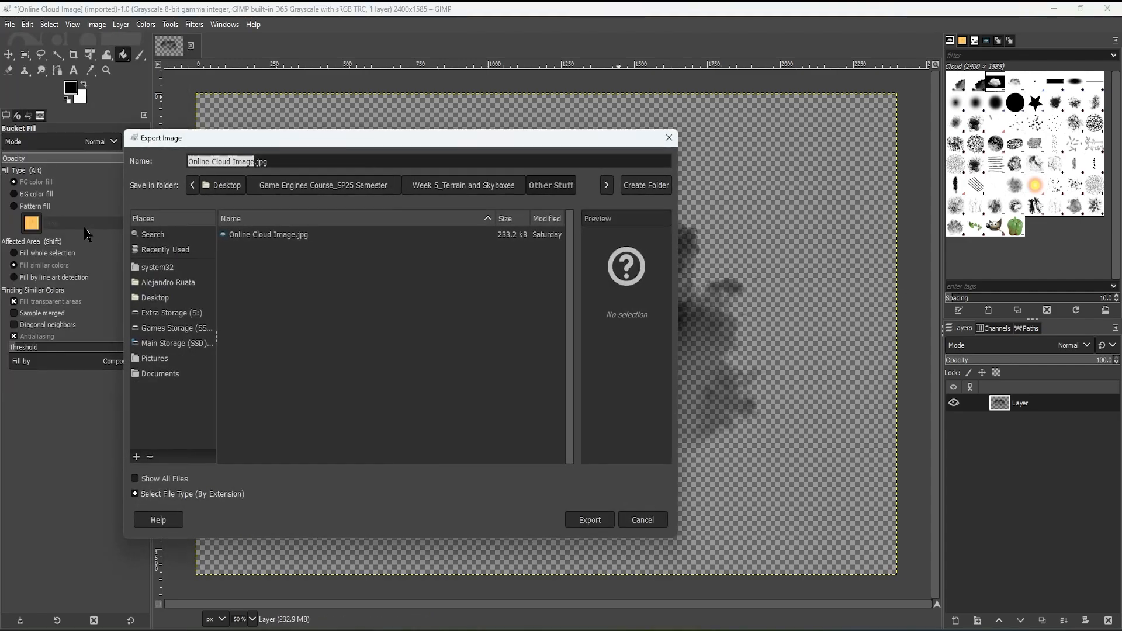
triple_click(275, 162)
type("Cloud")
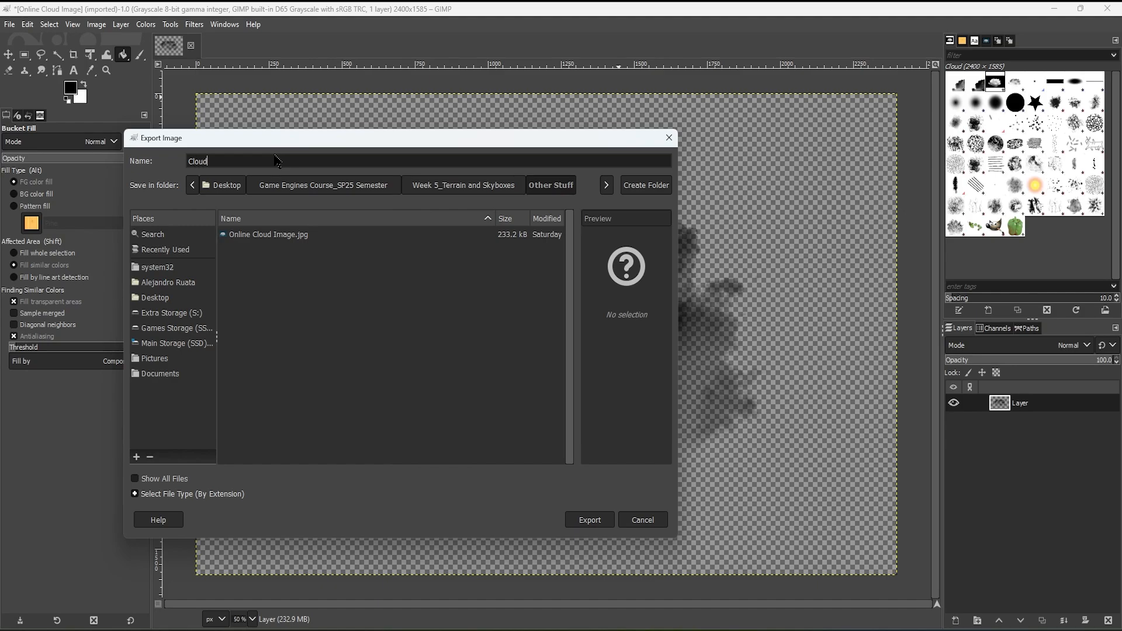
type("Brush.gbr")
left_click(180, 285)
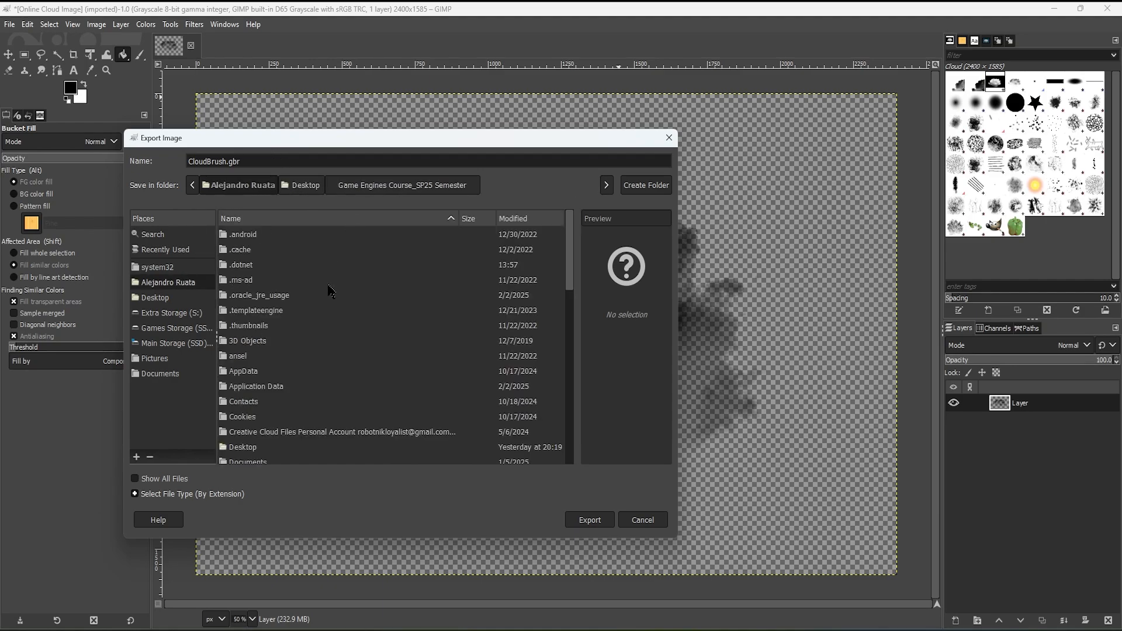
Turn off the display of hidden files in the export folder listing and turn it back on.
right_click(319, 357)
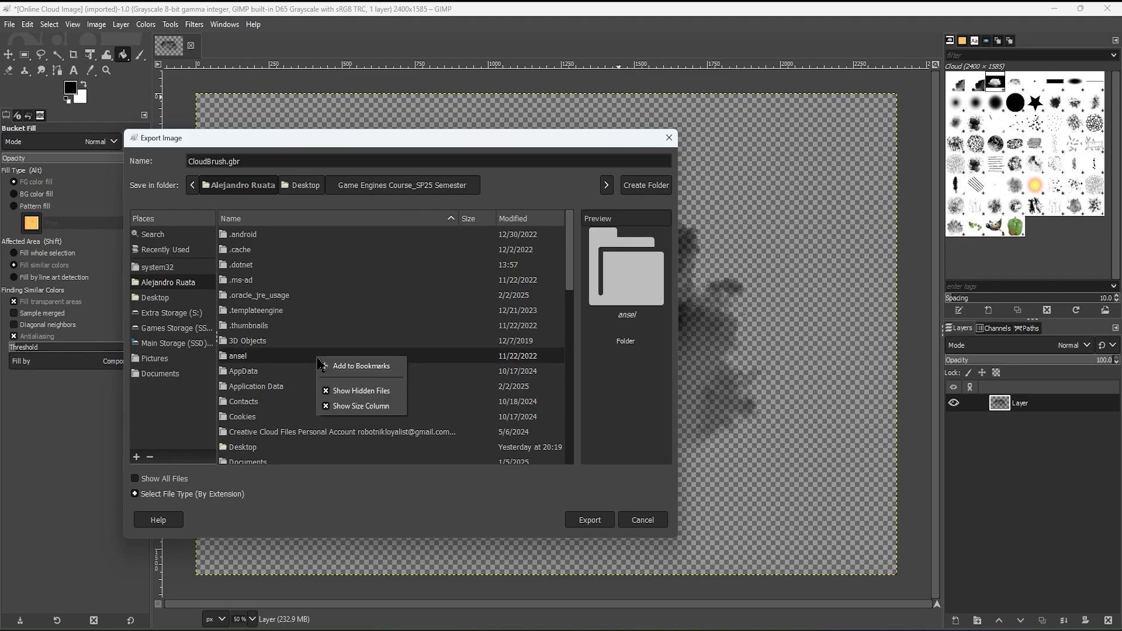
left_click(330, 390)
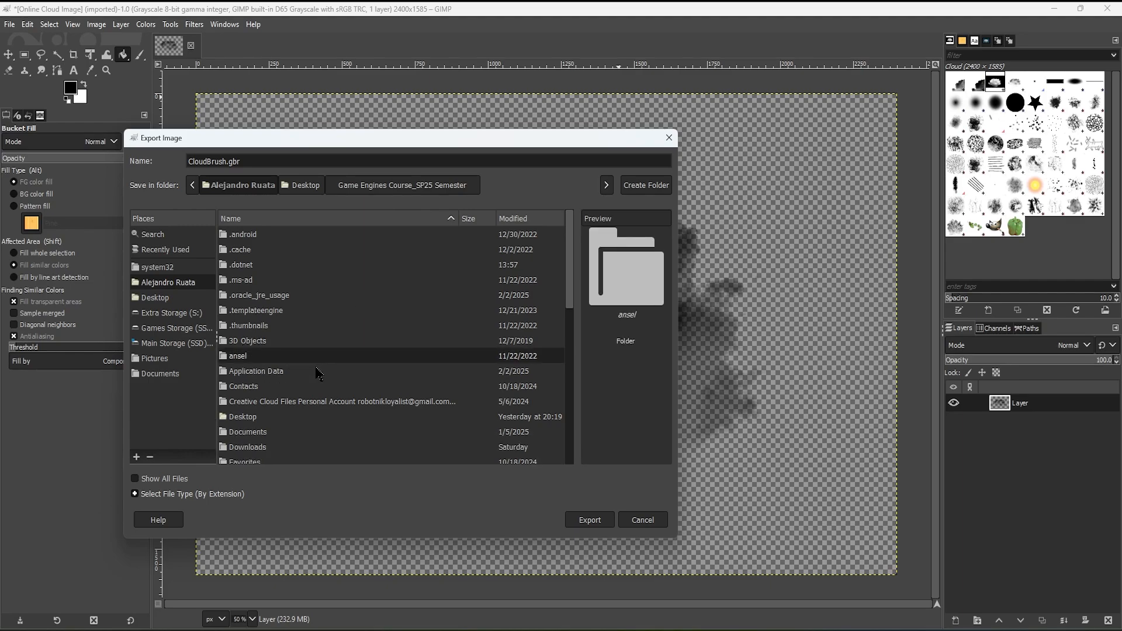
scroll(313, 357, "down", 4)
scroll(307, 338, "up", 5)
right_click(345, 325)
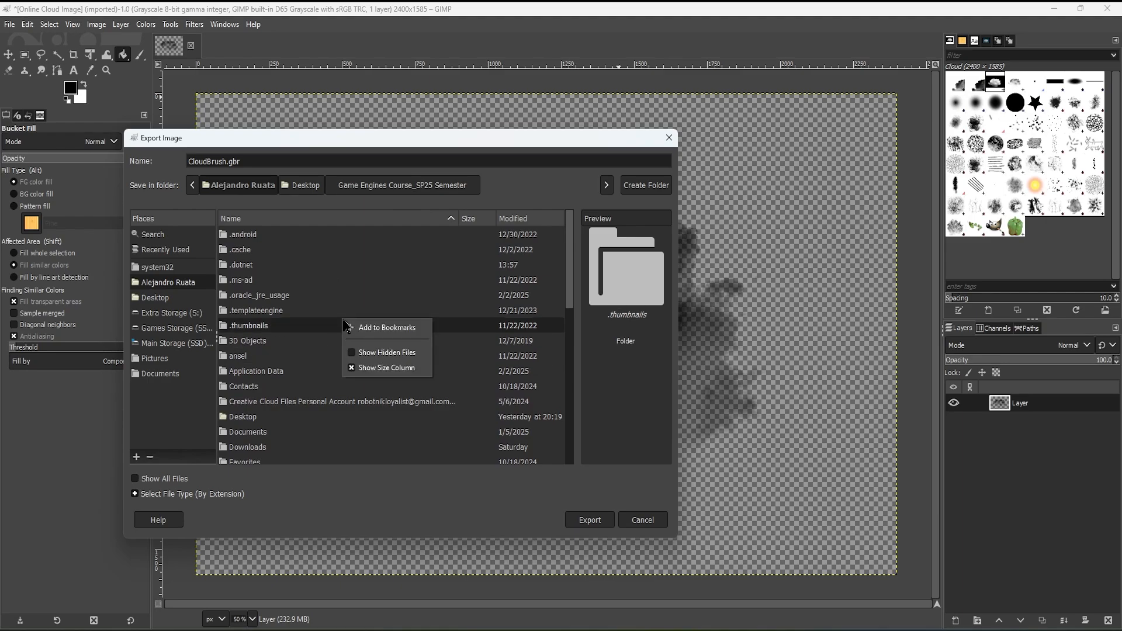
left_click(358, 353)
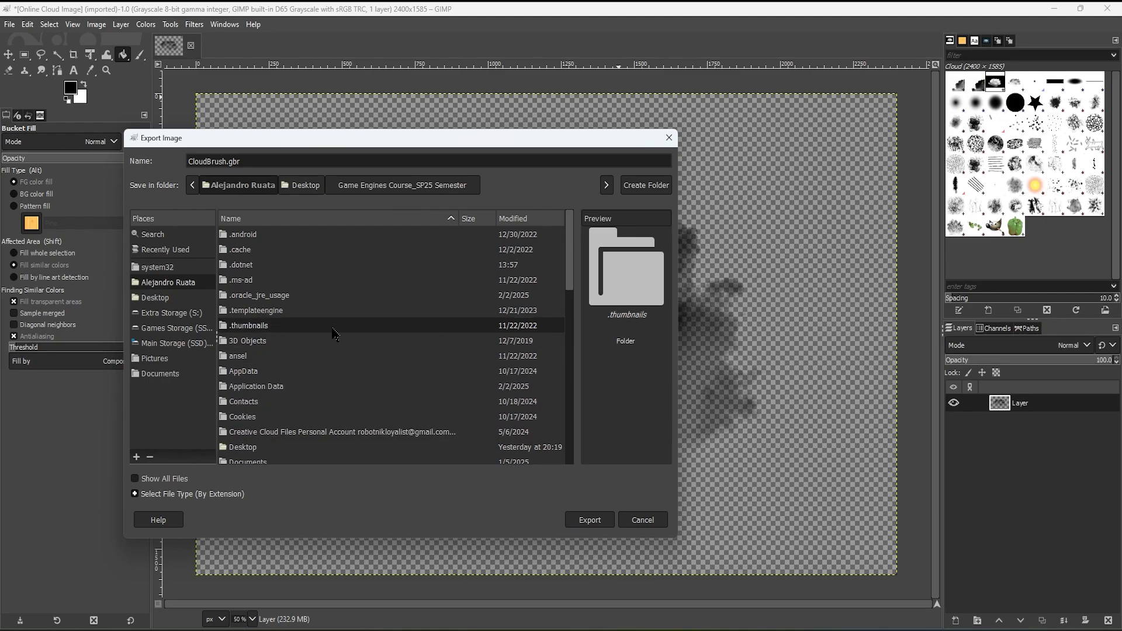
right_click(327, 313)
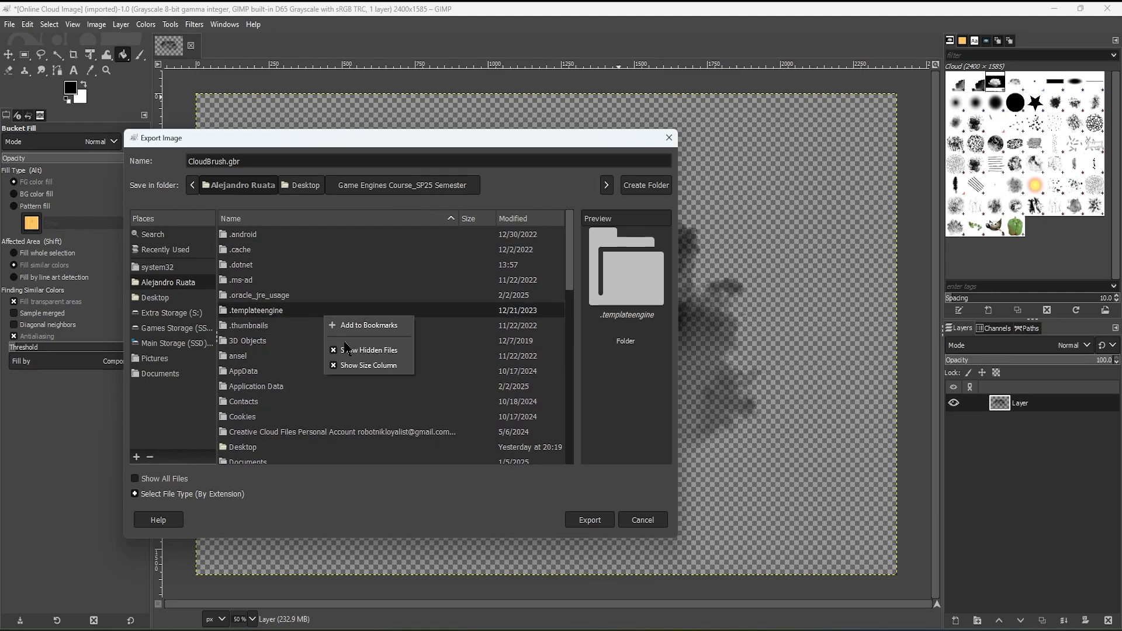
left_click(287, 355)
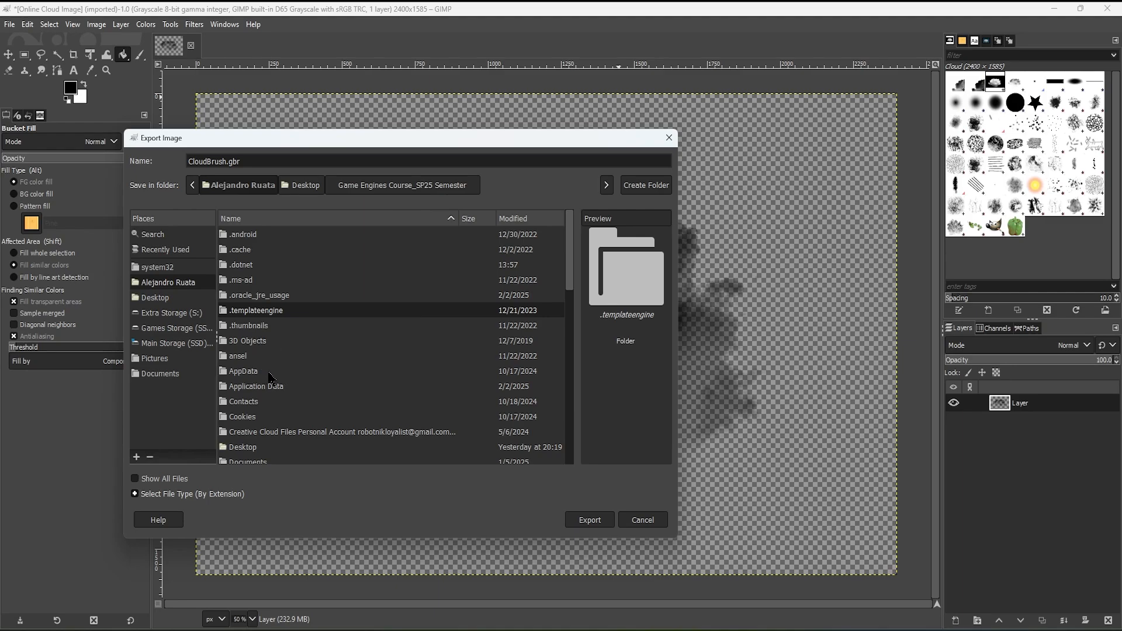
Export the brush into the AppData\Roaming\GIMP\2.10\brushes folder with the description CloudBrush and spacing 10.
left_click(269, 373)
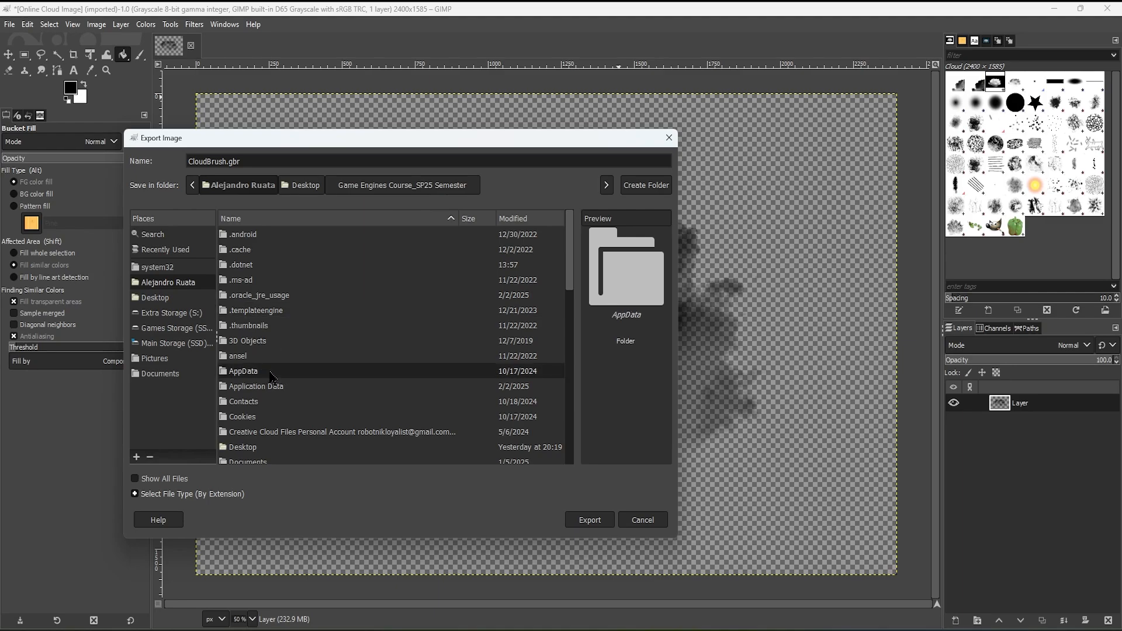
double_click(270, 372)
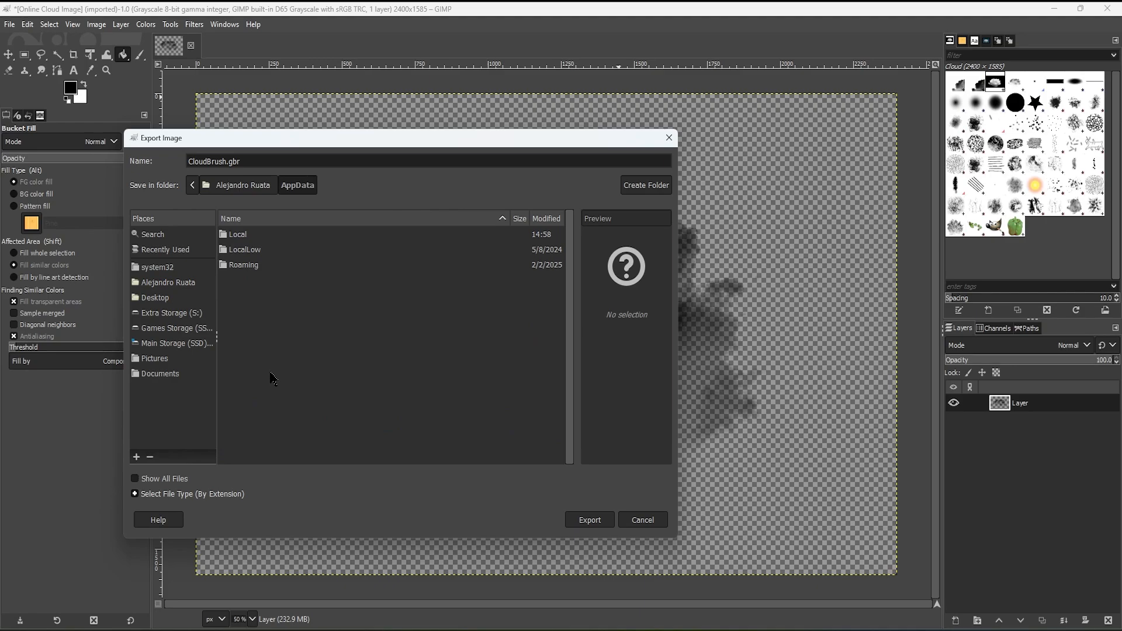
double_click(276, 266)
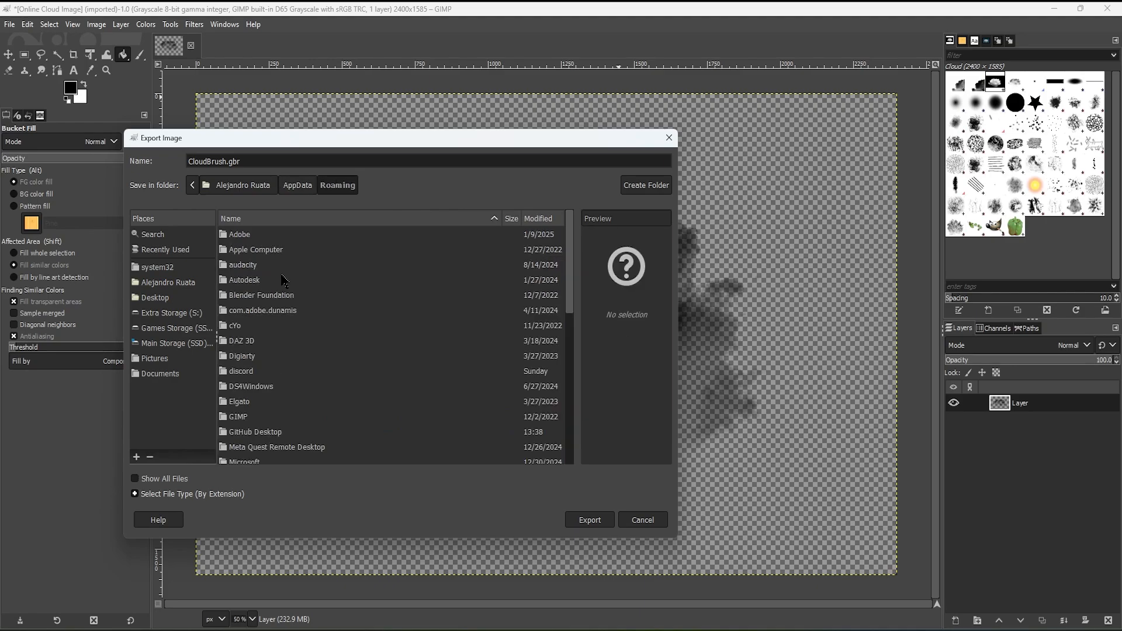
double_click(257, 416)
double_click(245, 235)
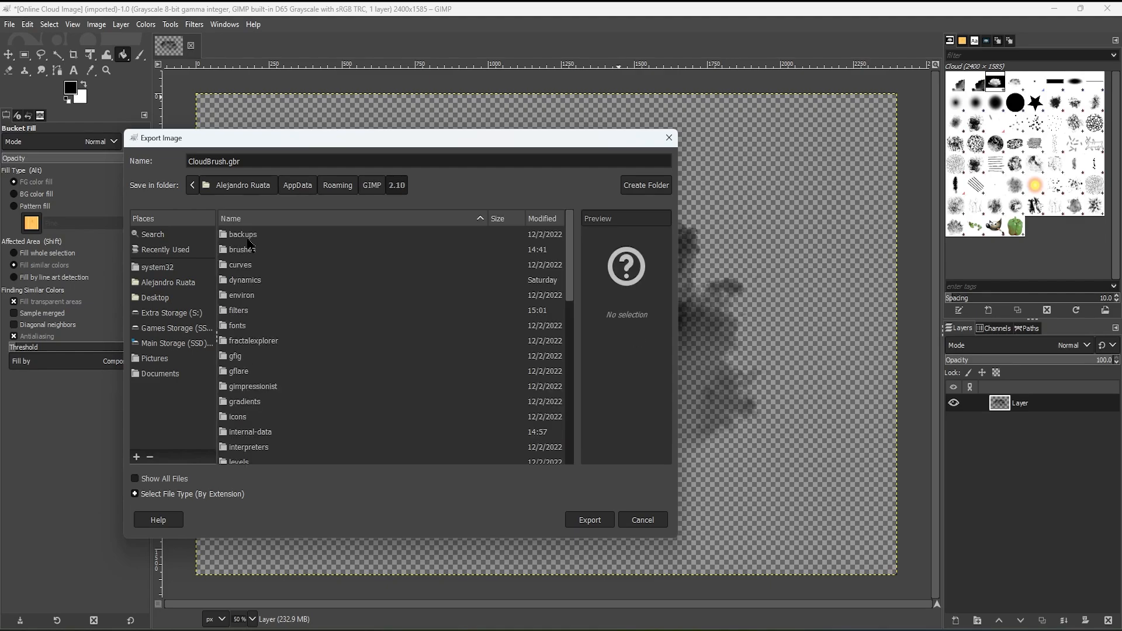
double_click(268, 252)
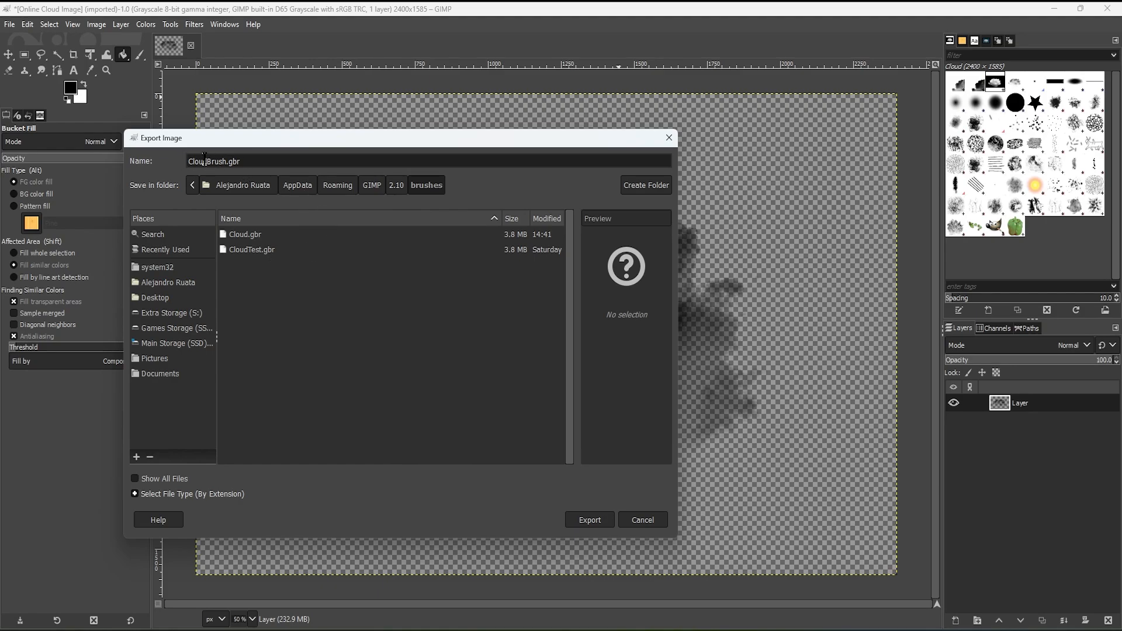
left_click(590, 519)
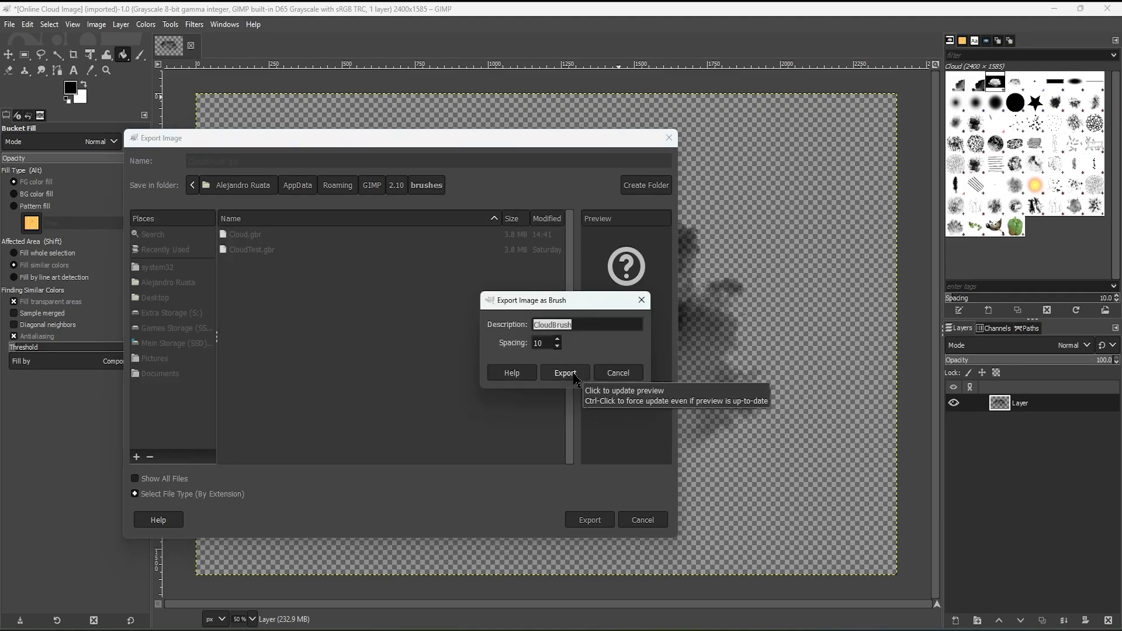
left_click(574, 372)
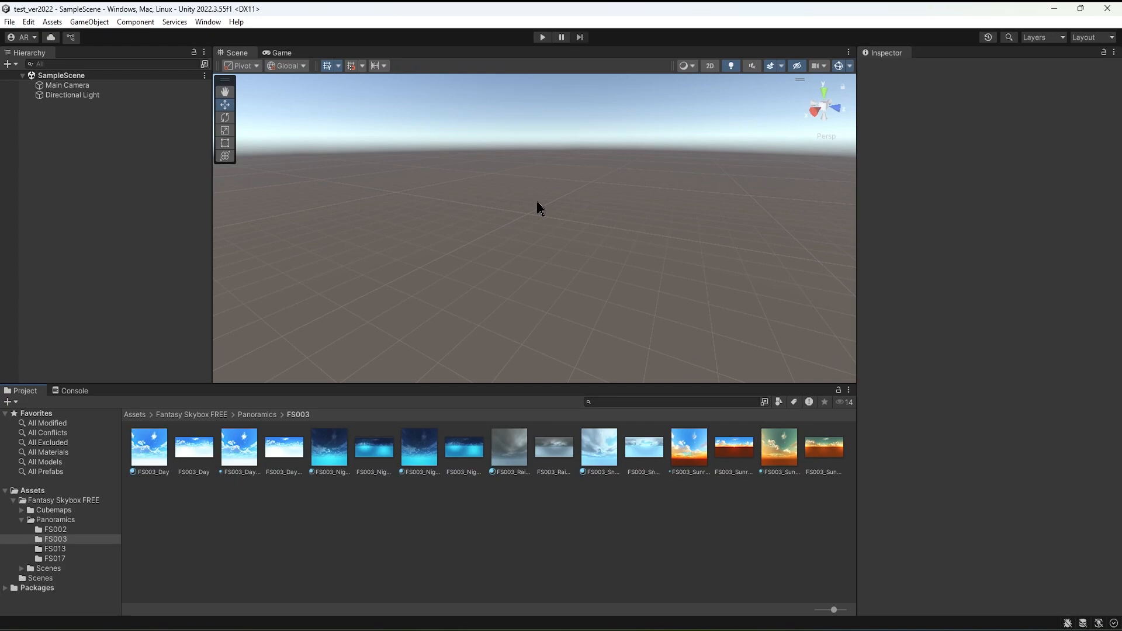
Close GIMP and discard the unsaved changes to the exported image.
right_click(817, 626)
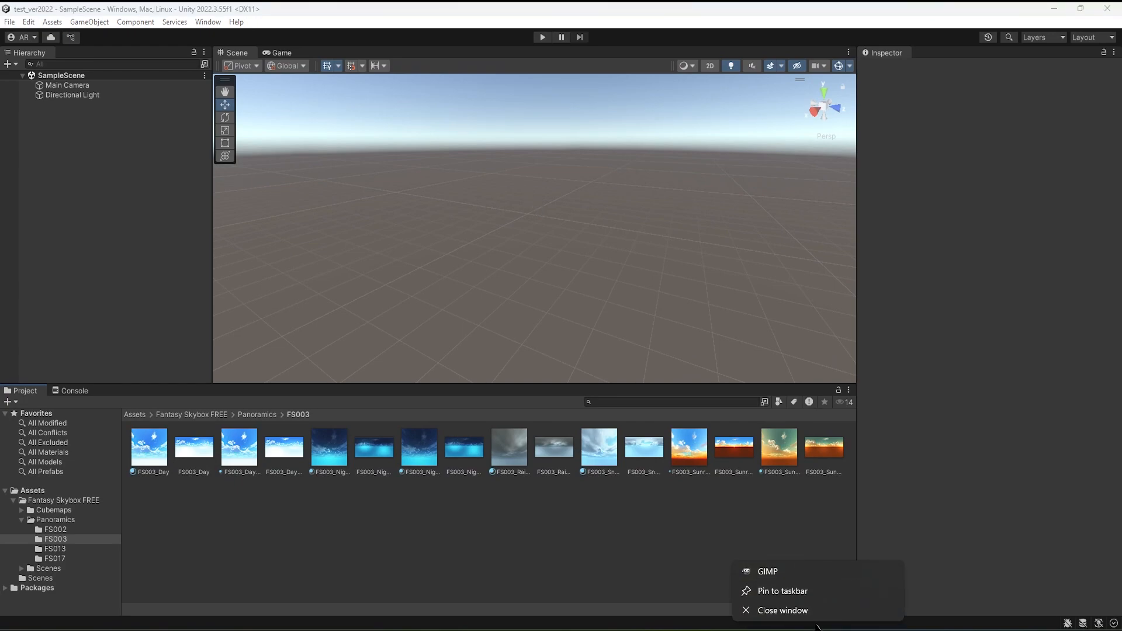
left_click(804, 611)
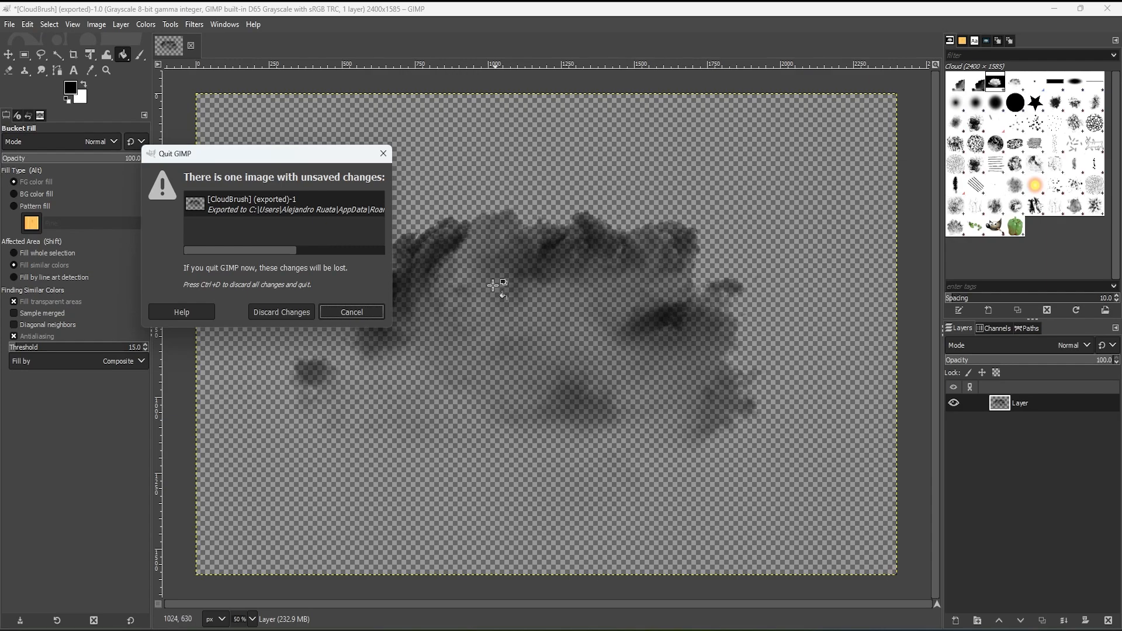
left_click(299, 315)
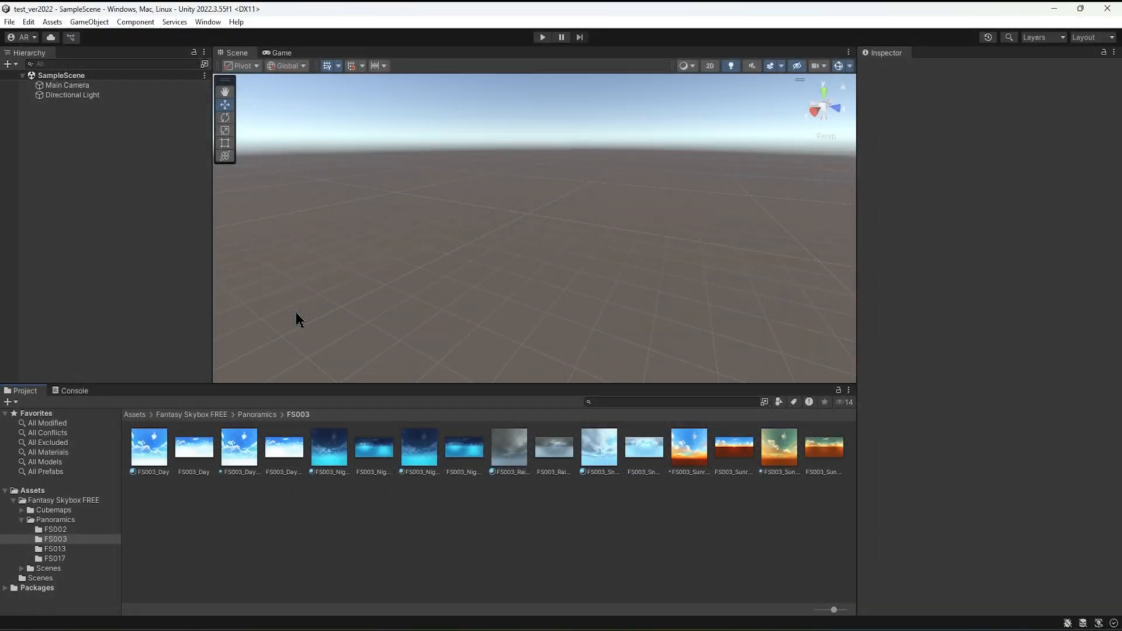
Examine the night, day, sunrise, snow and rain panorama textures in Unity's FS003 skybox folder.
left_click(374, 447)
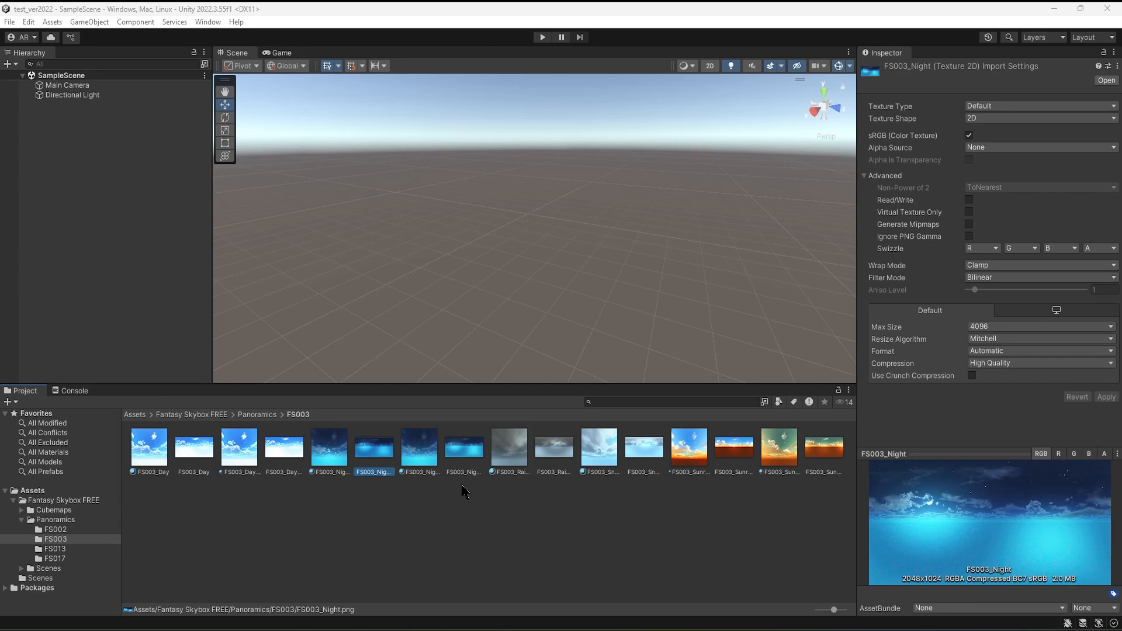
left_click(466, 450)
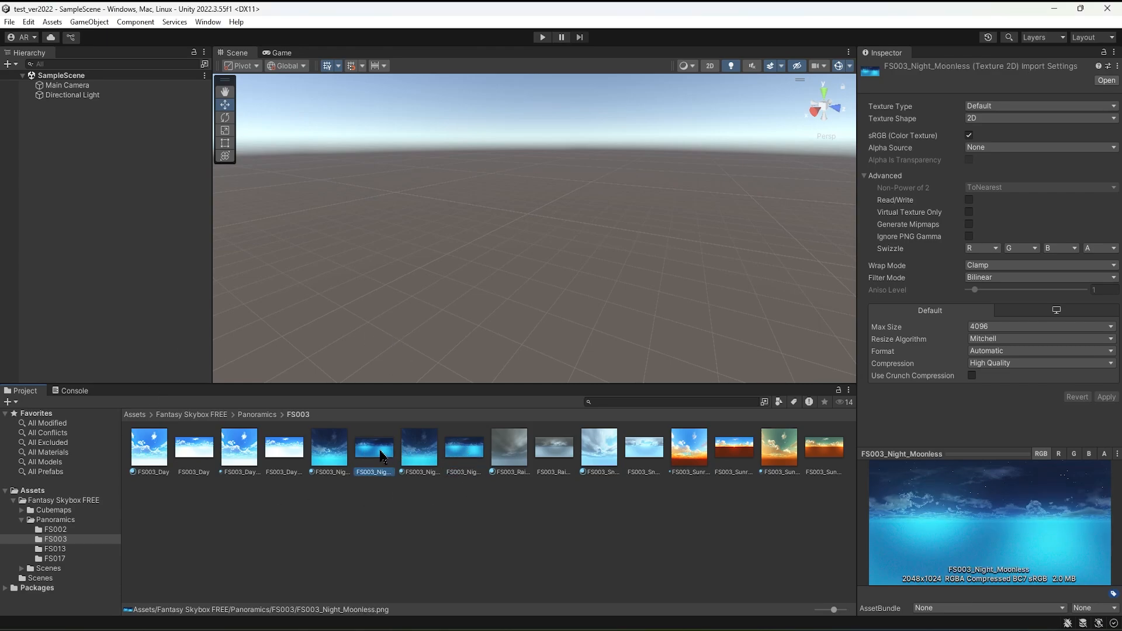
left_click(201, 458)
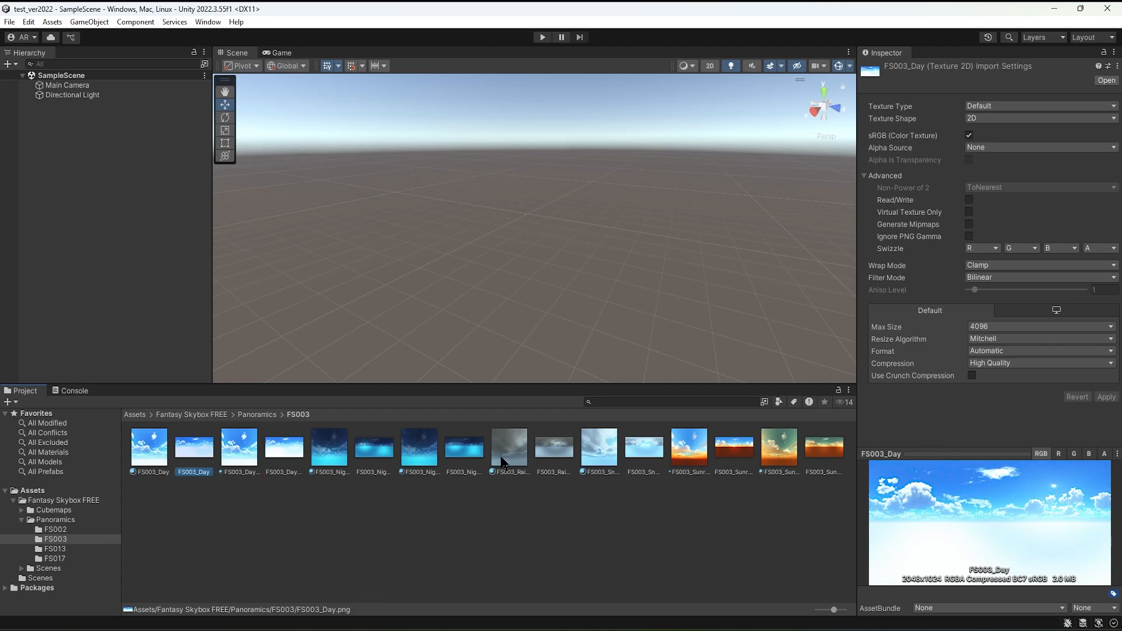
left_click(741, 448)
left_click(649, 452)
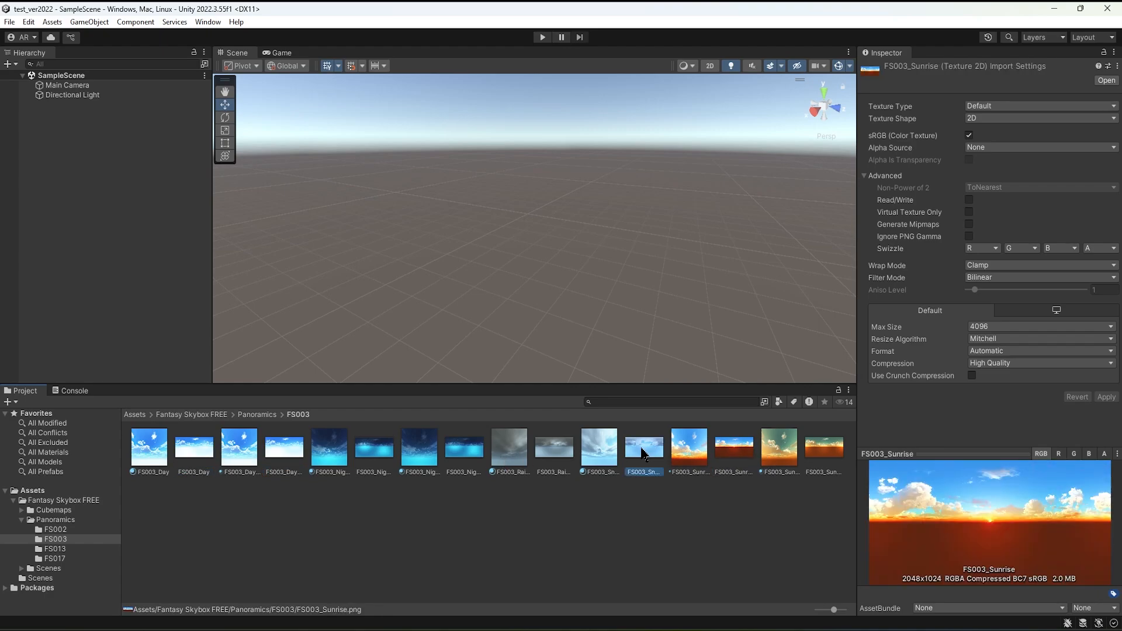
left_click(546, 457)
left_click(458, 461)
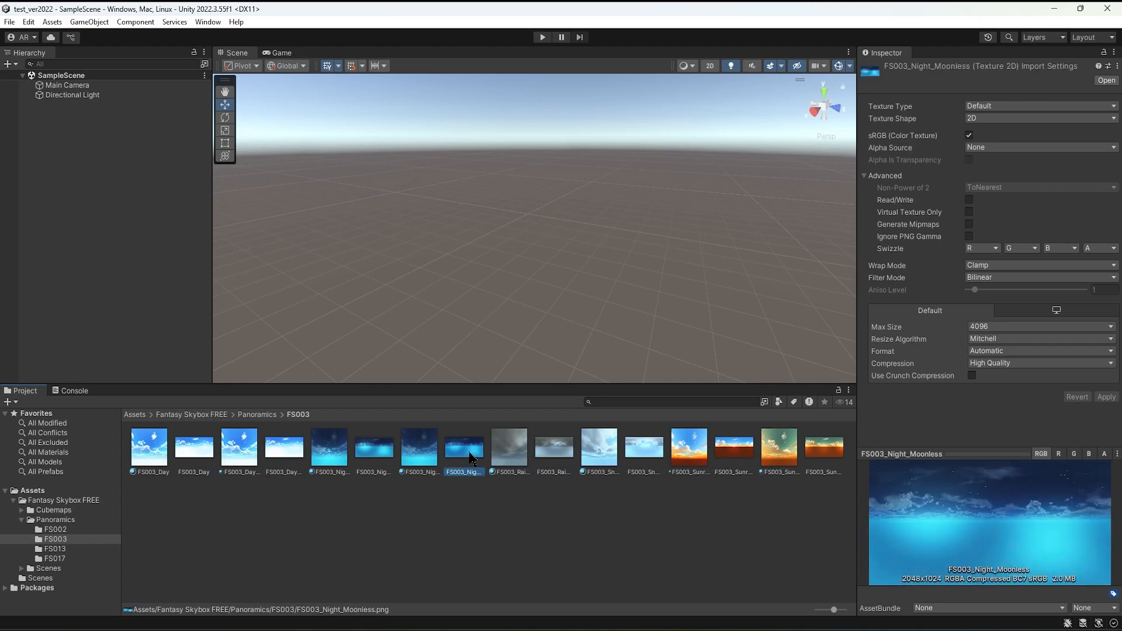
Compare the night and moonless night panorama textures in the FS003 and FS017 skybox folders.
left_click(359, 454)
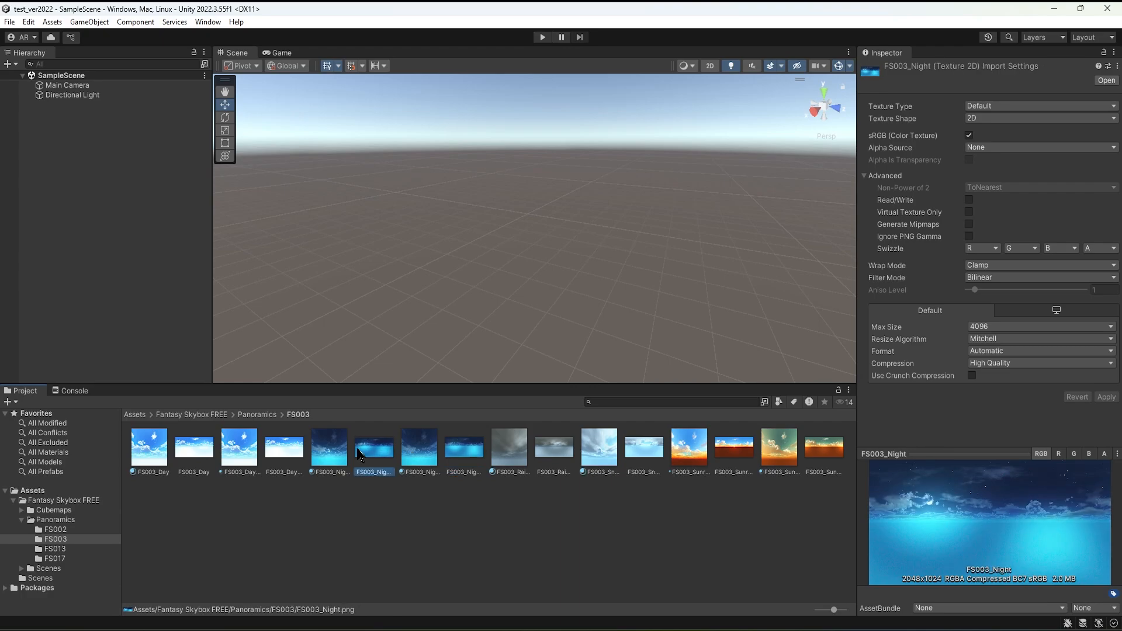
left_click(474, 452)
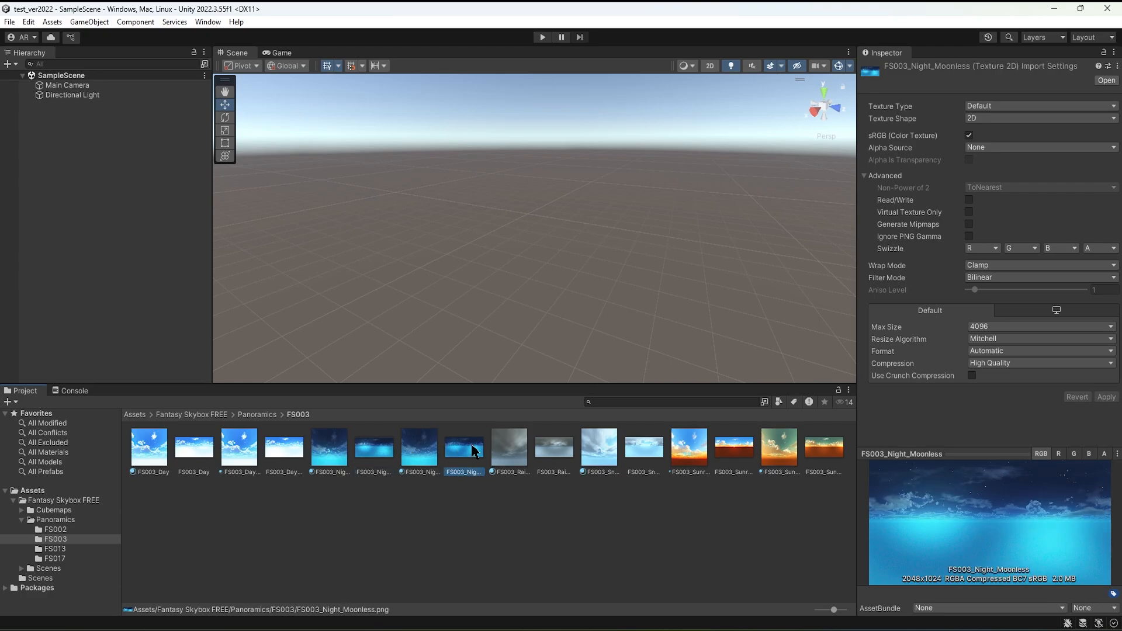
left_click(484, 450)
left_click(460, 449)
left_click(258, 415)
double_click(292, 449)
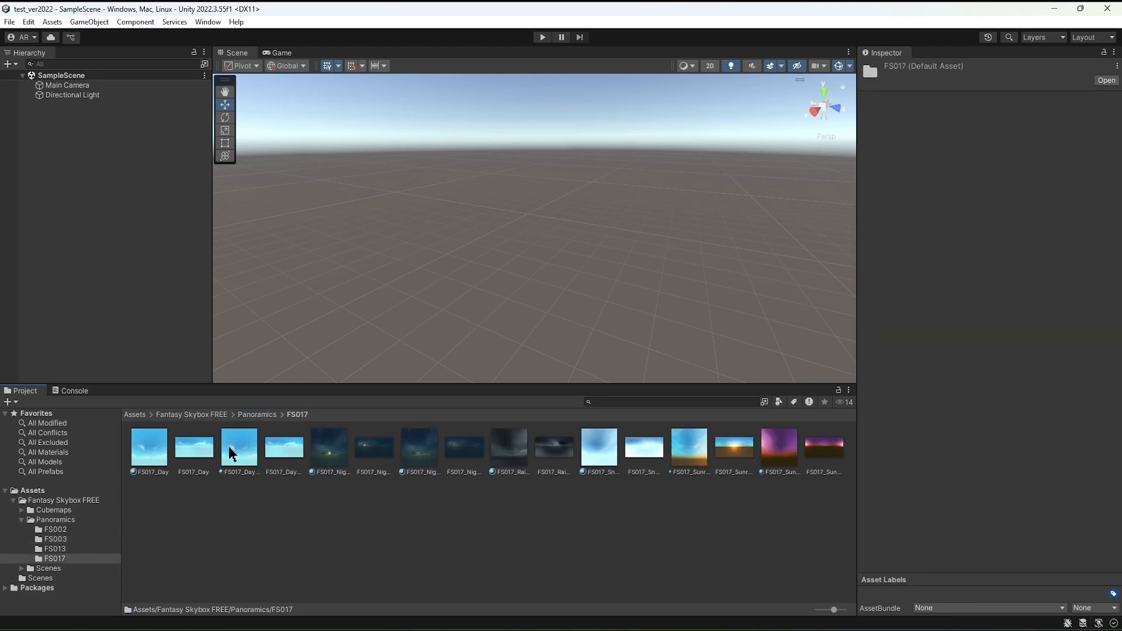
left_click(458, 455)
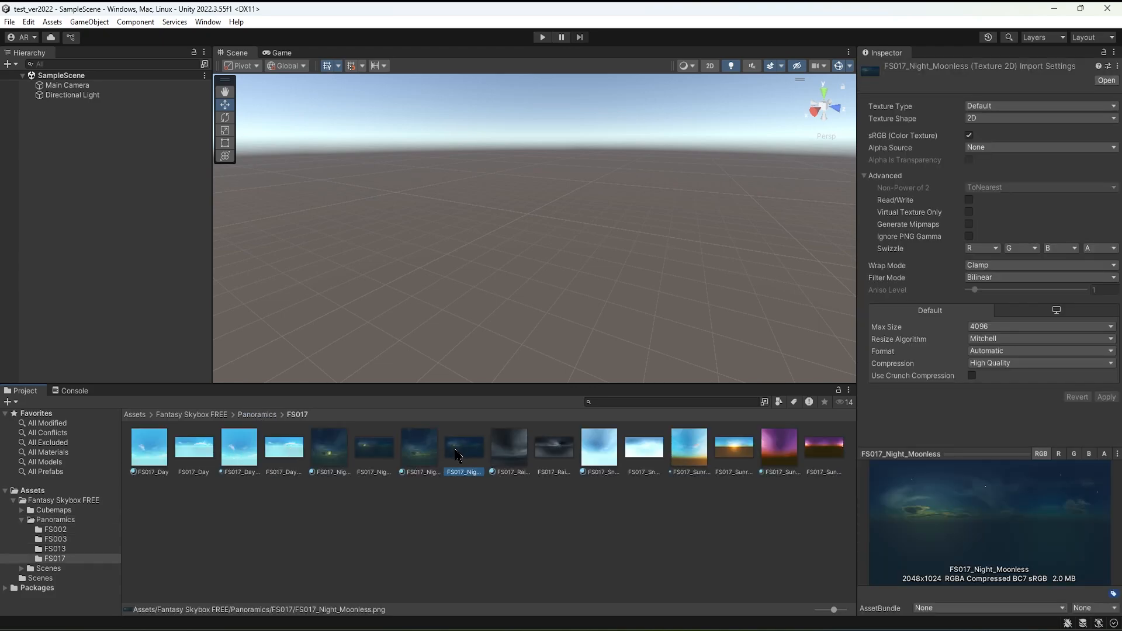
left_click(390, 453)
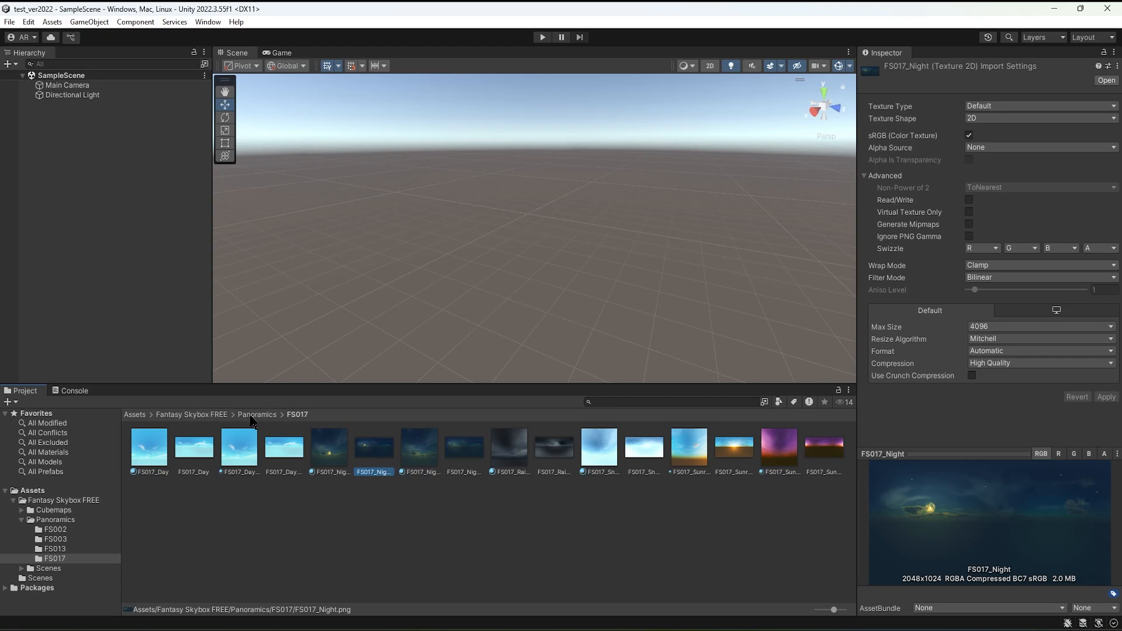
Locate FS003_Night_Moonless.png from the FS003 panorama folder in File Explorer and open it in GIMP.
left_click(254, 417)
double_click(195, 448)
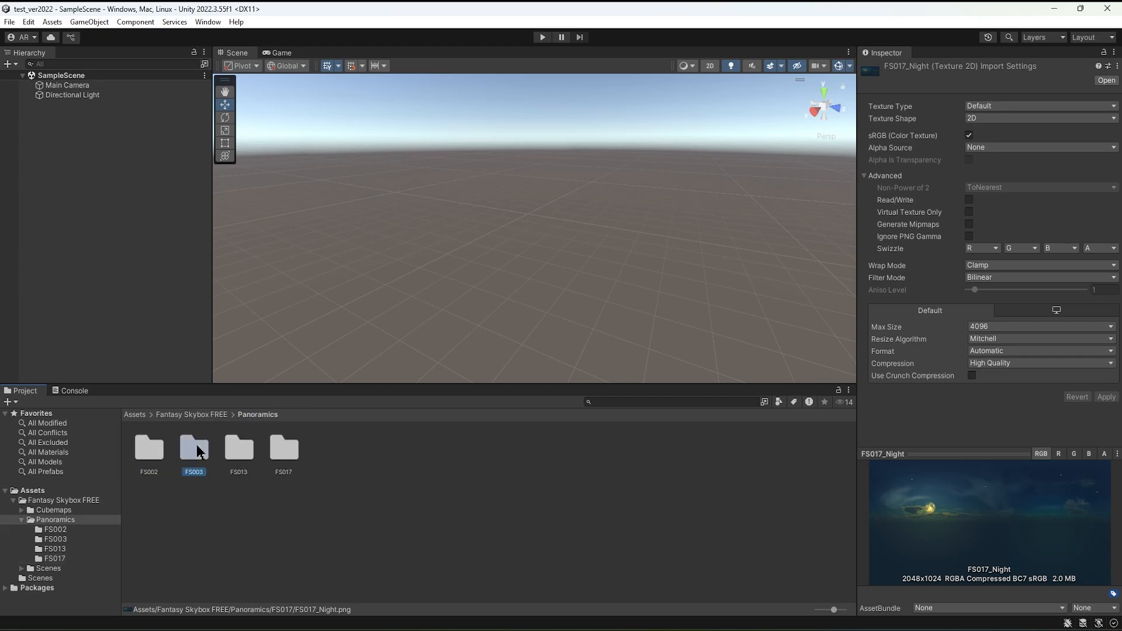
left_click(458, 456)
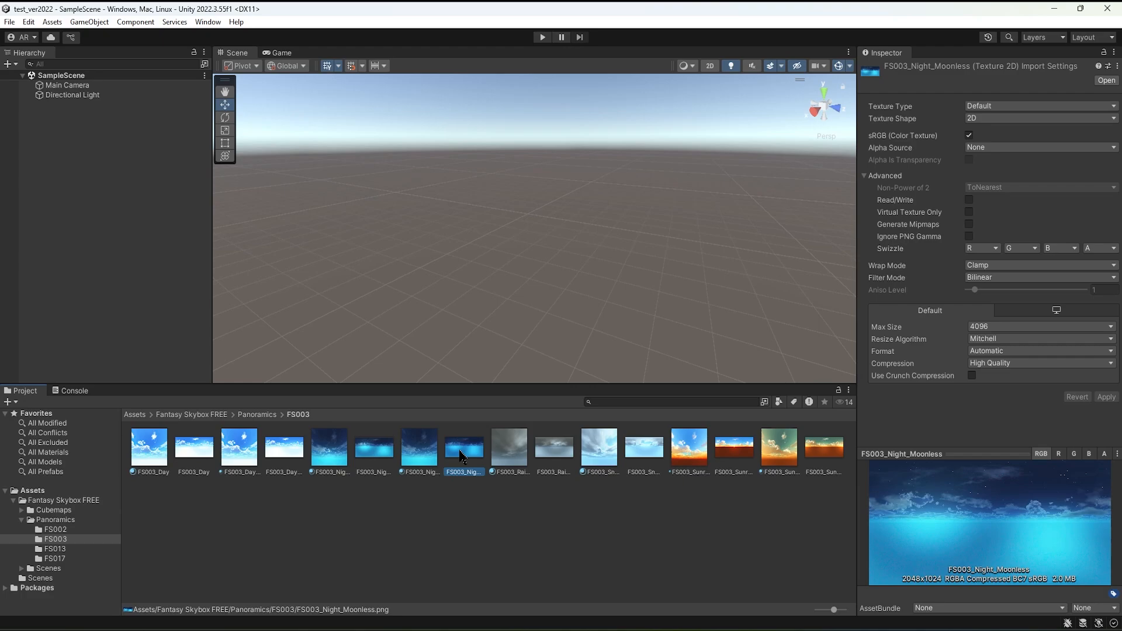
right_click(462, 456)
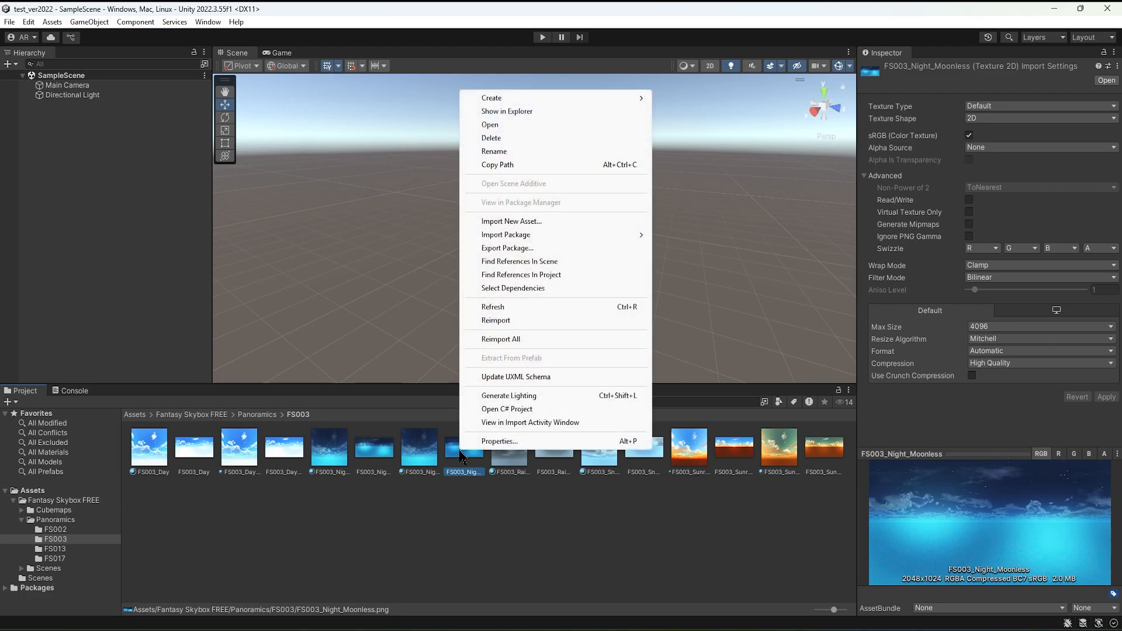
left_click(517, 113)
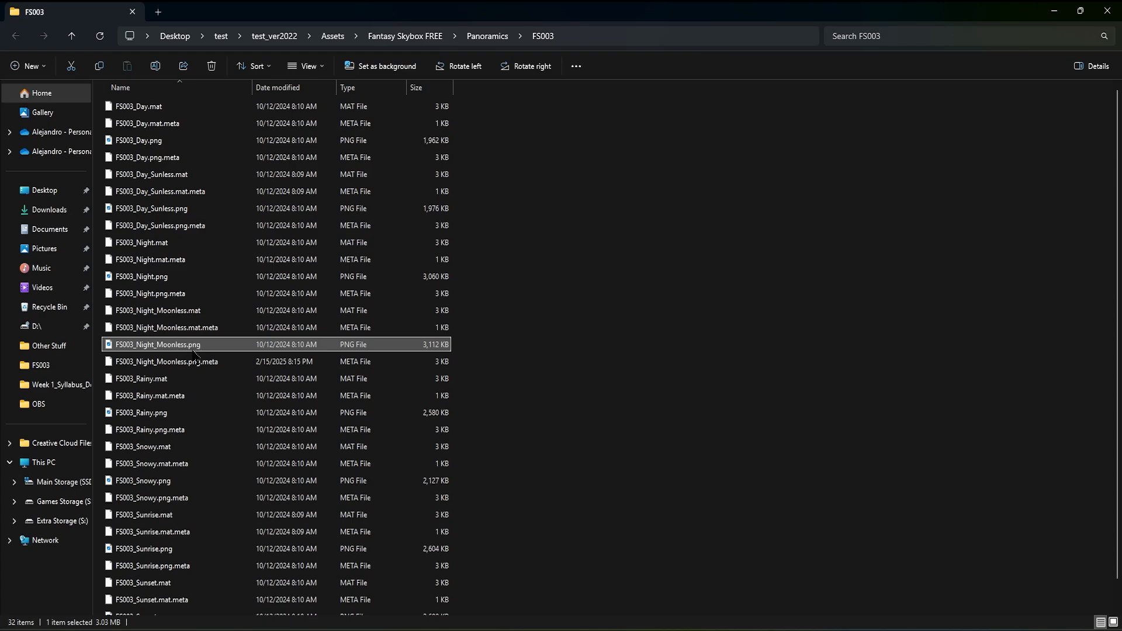
right_click(174, 348)
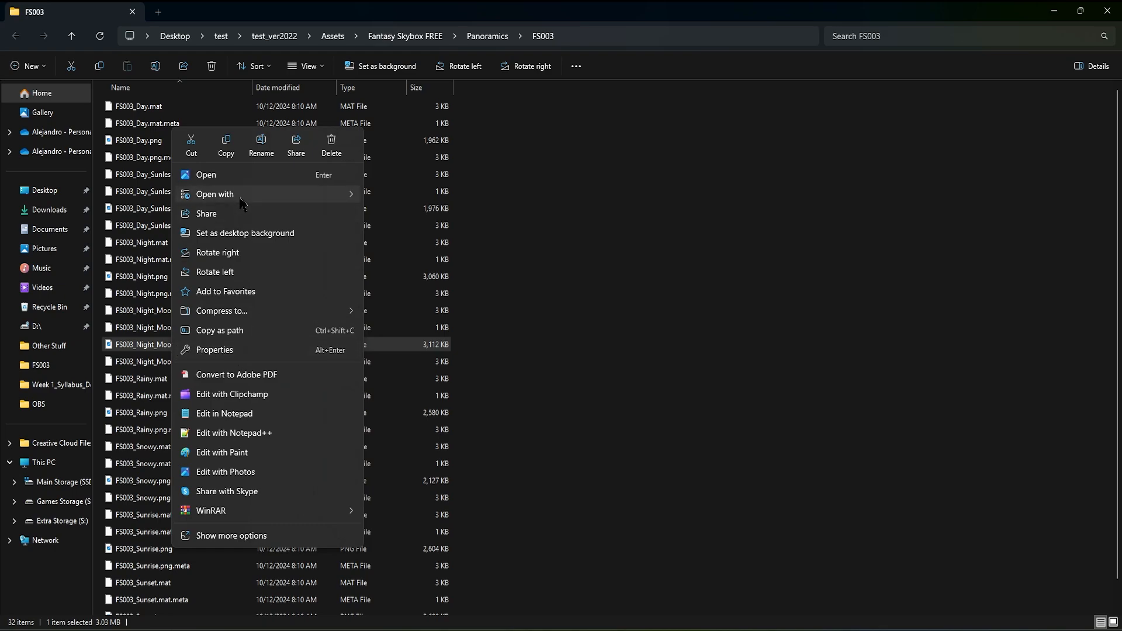
mouse_move(242, 196)
left_click(459, 199)
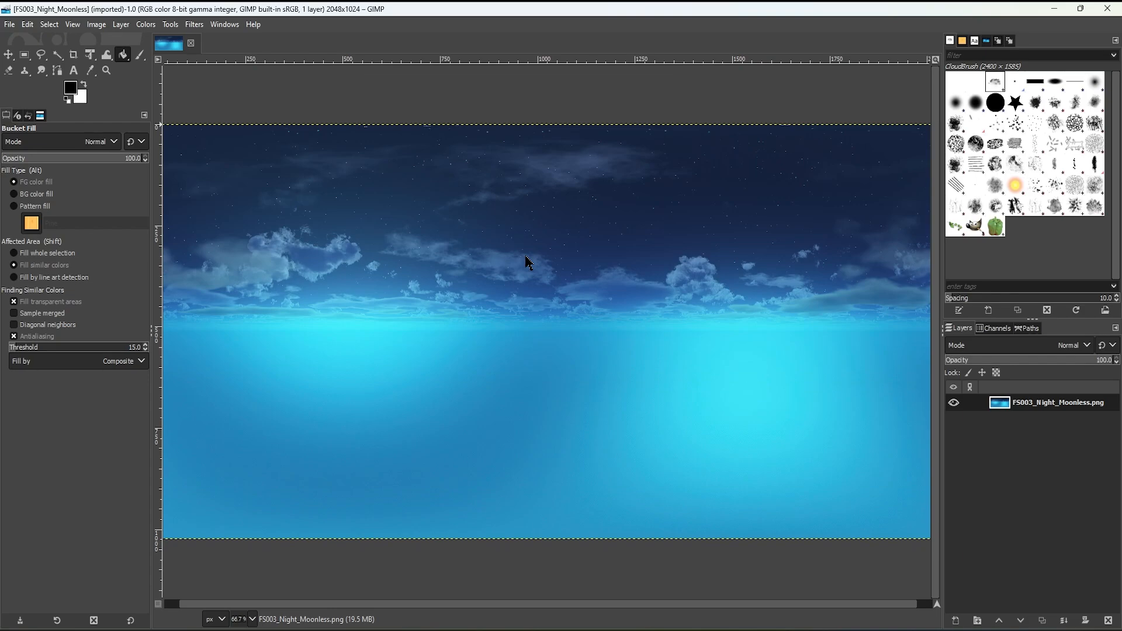
Set up the Paintbrush with the CloudBrush brush, white as the foreground colour and a size of 280.
left_click(1013, 83)
left_click(1035, 102)
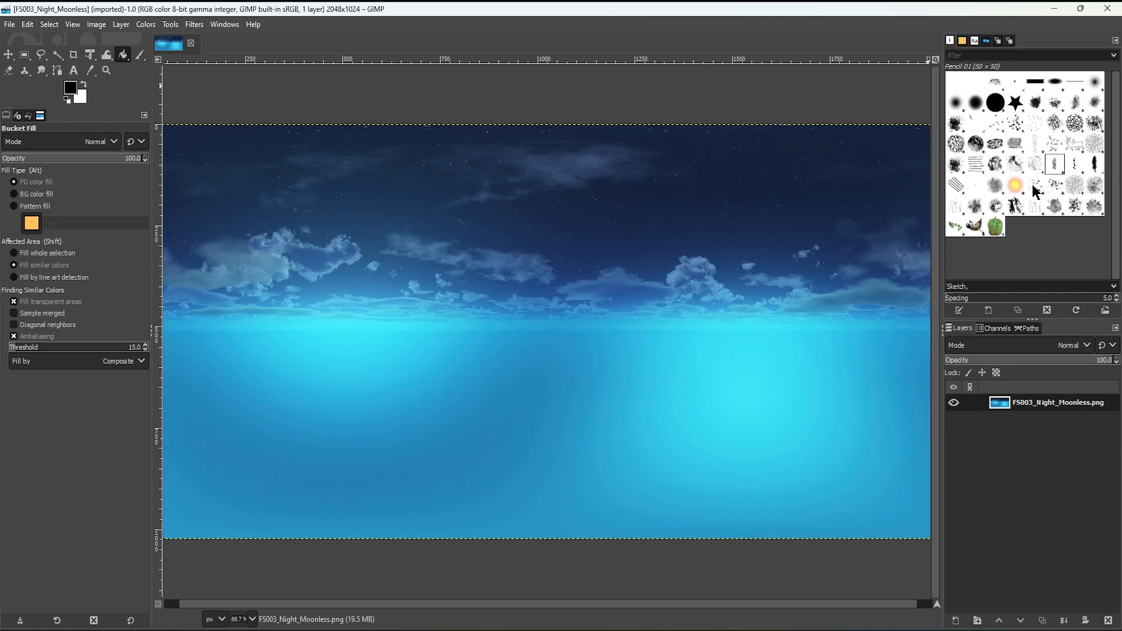
left_click(982, 186)
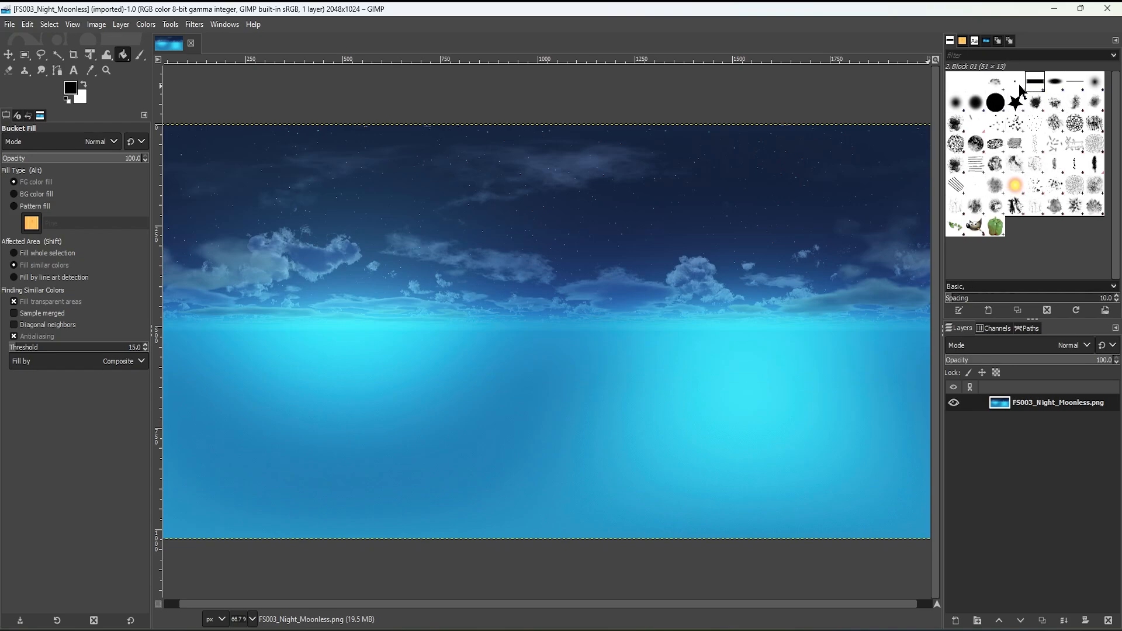
left_click(994, 83)
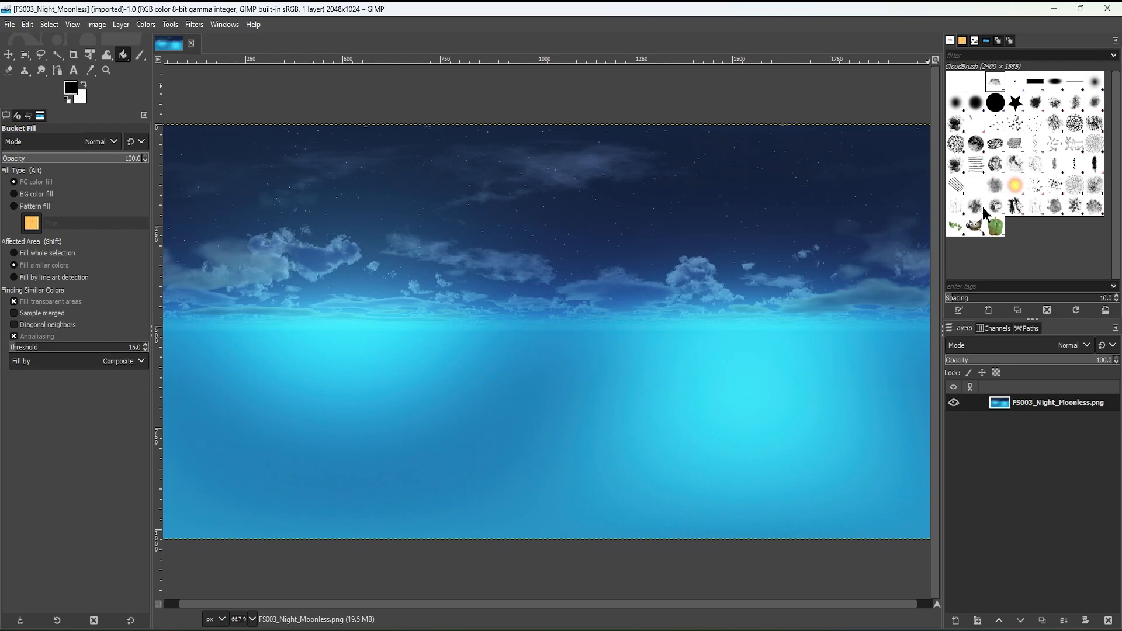
left_click(139, 55)
left_click(85, 86)
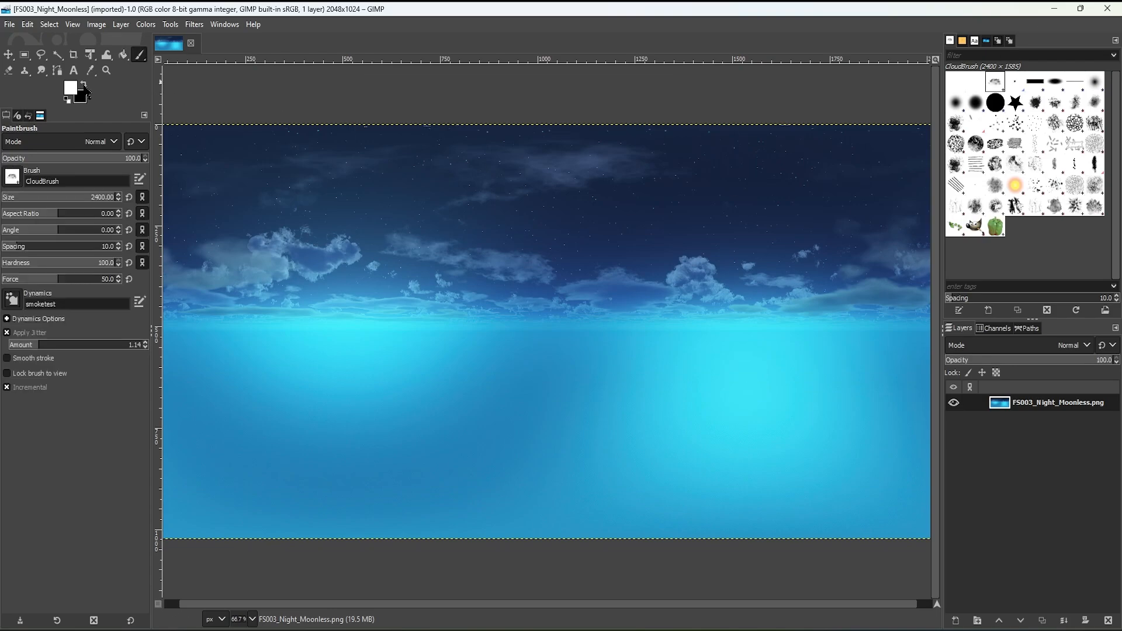
left_click(54, 198)
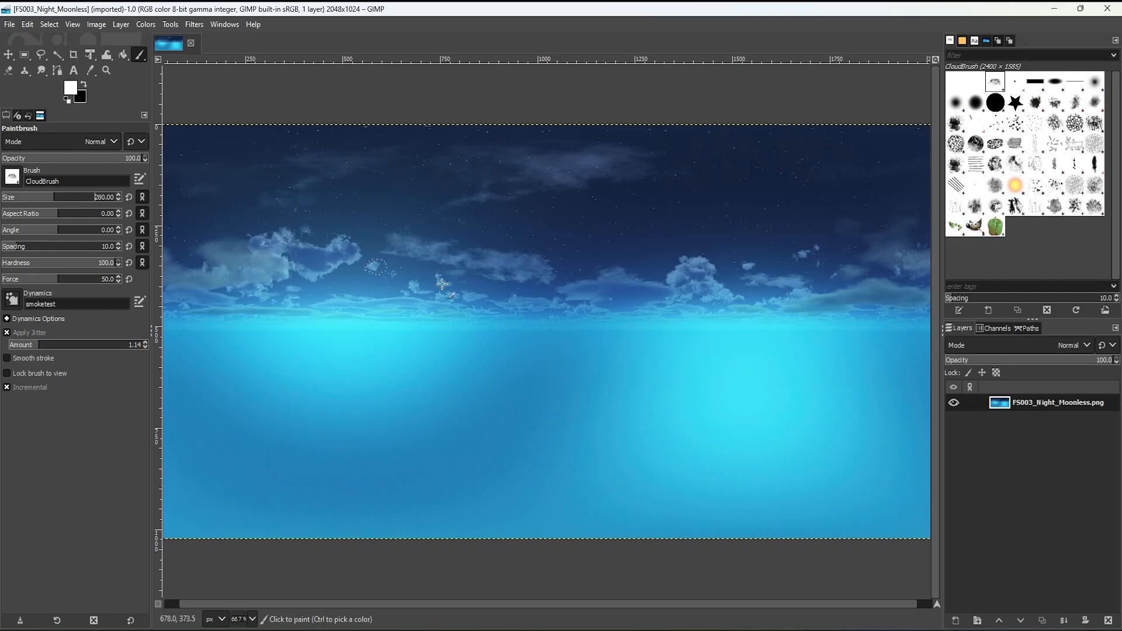
Paint test clouds with jitter around the horizon and in a wide loop across the sky and the blue area below.
left_click(549, 323)
mouse_move(623, 320)
left_mouse_down()
mouse_move(632, 314)
mouse_move(601, 268)
left_mouse_up()
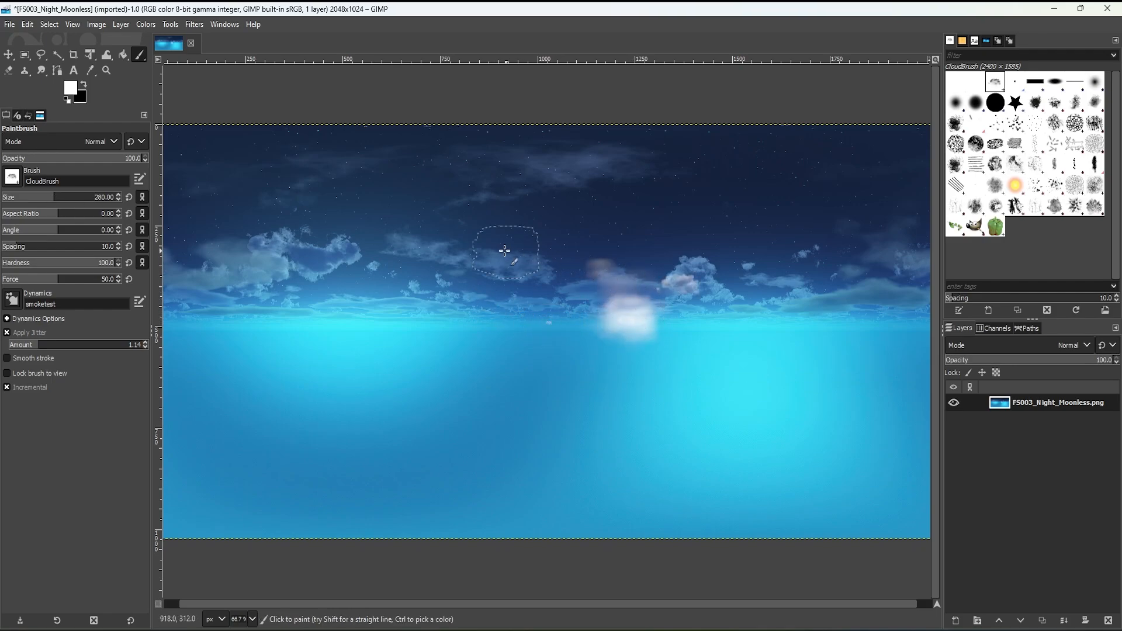
mouse_move(505, 251)
left_mouse_down()
mouse_move(391, 279)
mouse_move(370, 320)
mouse_move(424, 373)
mouse_move(558, 400)
mouse_move(669, 397)
mouse_move(785, 351)
mouse_move(809, 304)
mouse_move(794, 261)
mouse_move(702, 240)
left_mouse_up()
Turn off Apply Jitter and paint a few test cloud strokes across the upper sky and below the horizon.
left_click(7, 332)
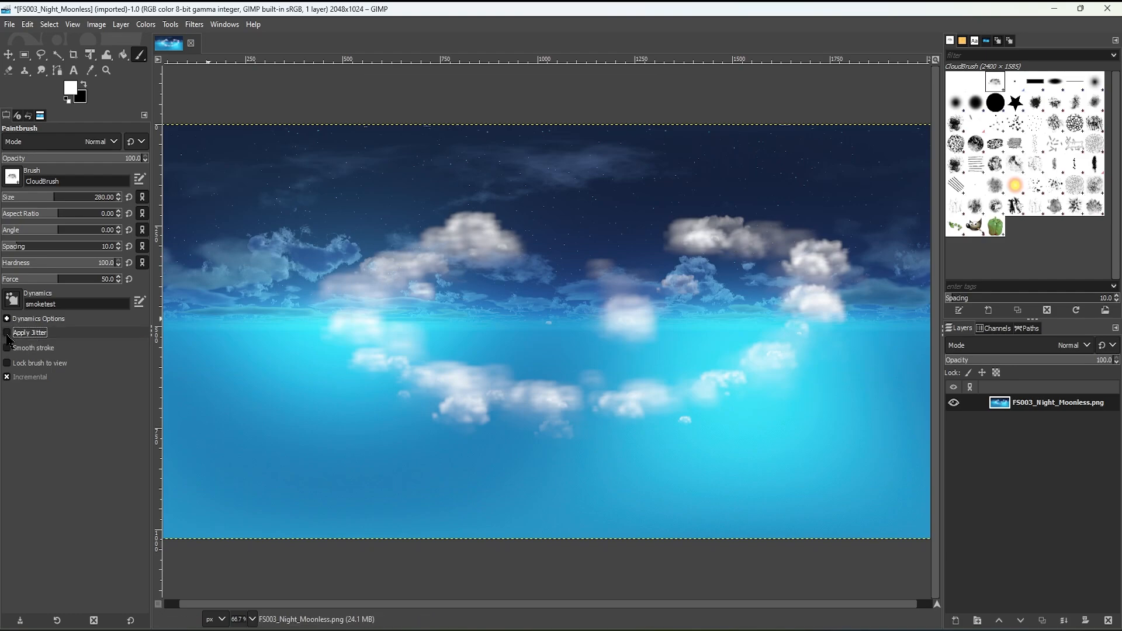
left_click_drag(619, 180, 485, 179)
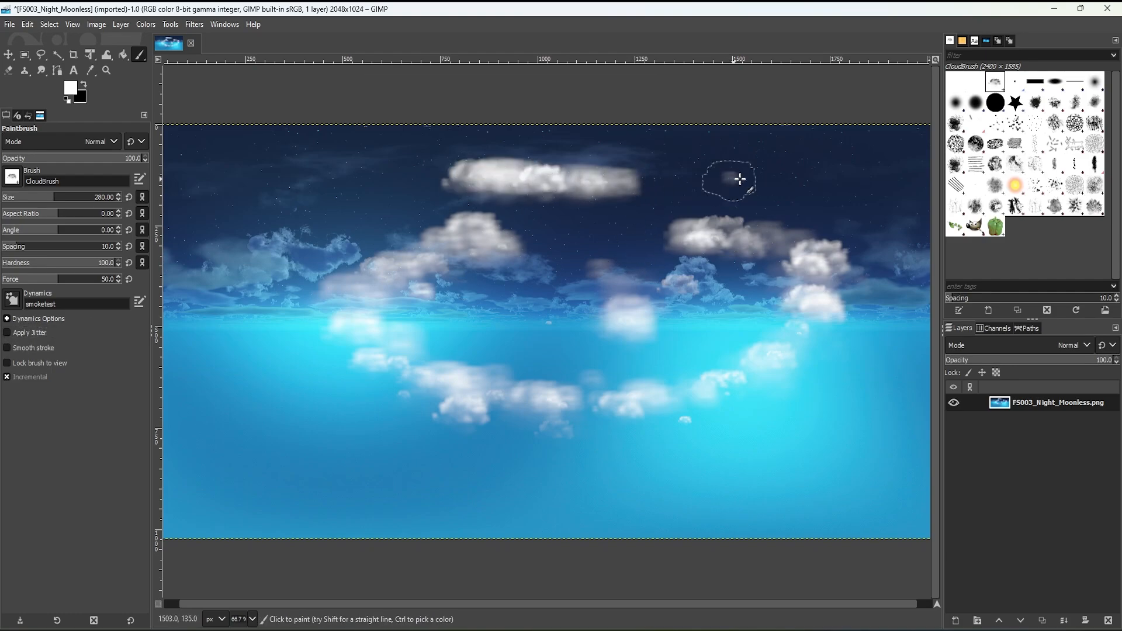
left_click_drag(786, 176, 832, 183)
left_click_drag(825, 390, 825, 393)
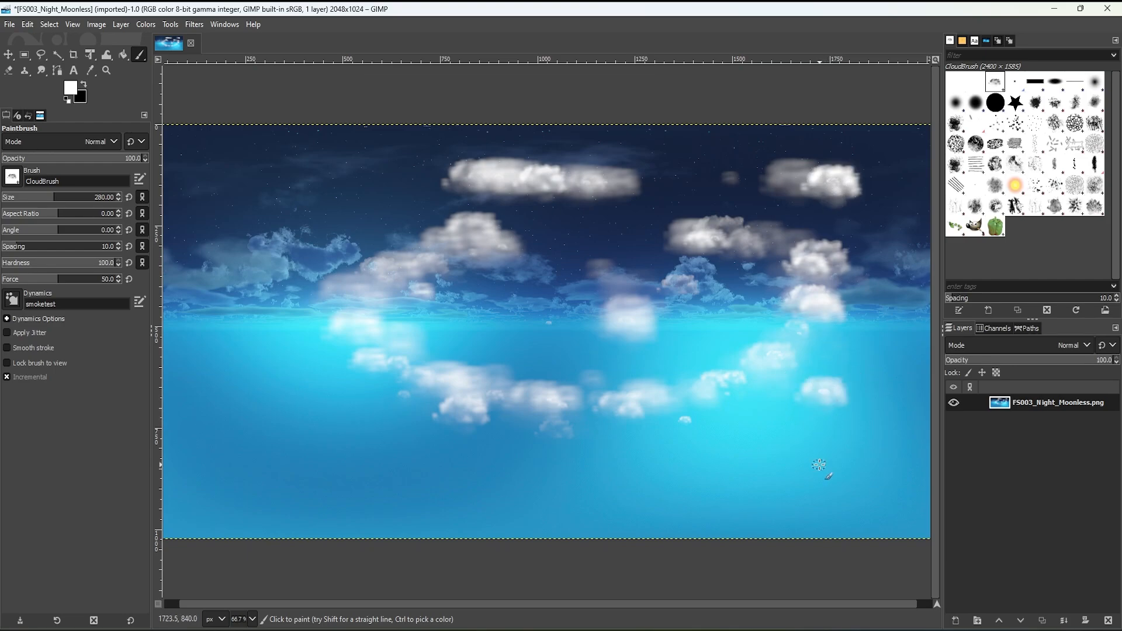
Undo all the test cloud strokes on the panorama image.
key("ctrl+z")
key("ctrl+z")
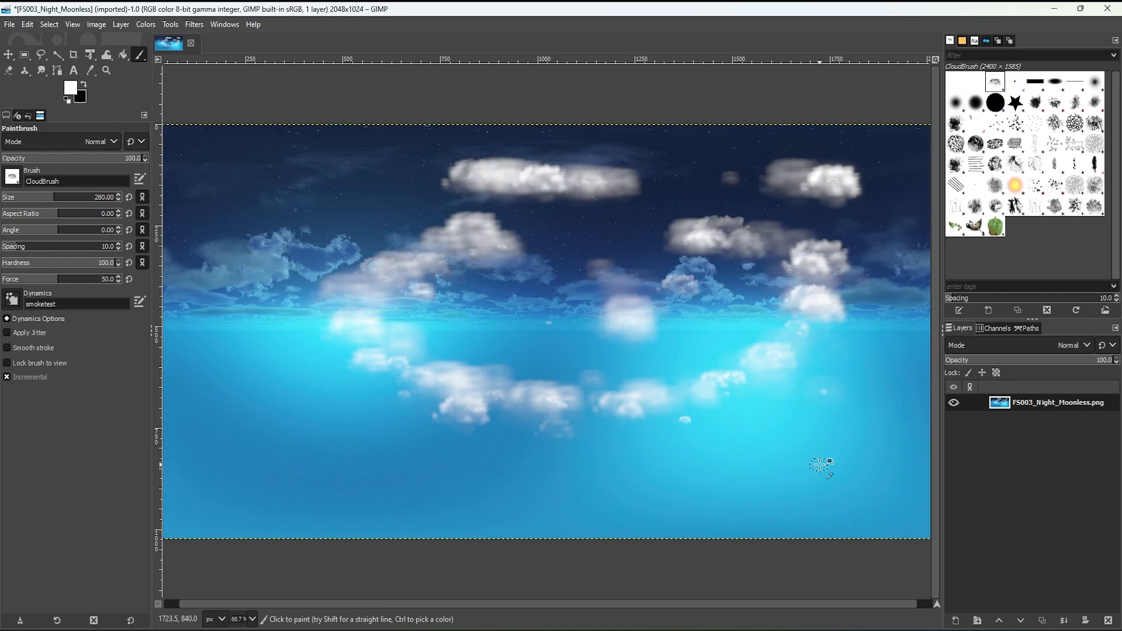
key("ctrl")
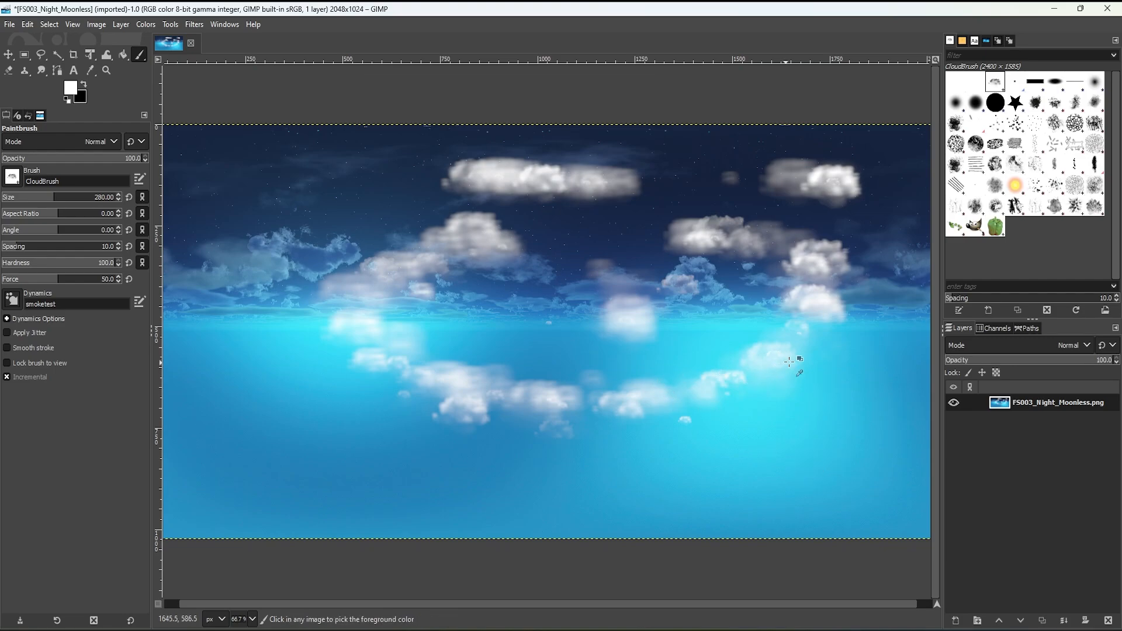
key("ctrl+z")
key("ctrl+z")
key("ctrl+z")
key("ctrl+z")
key("ctrl+z")
key("ctrl+z")
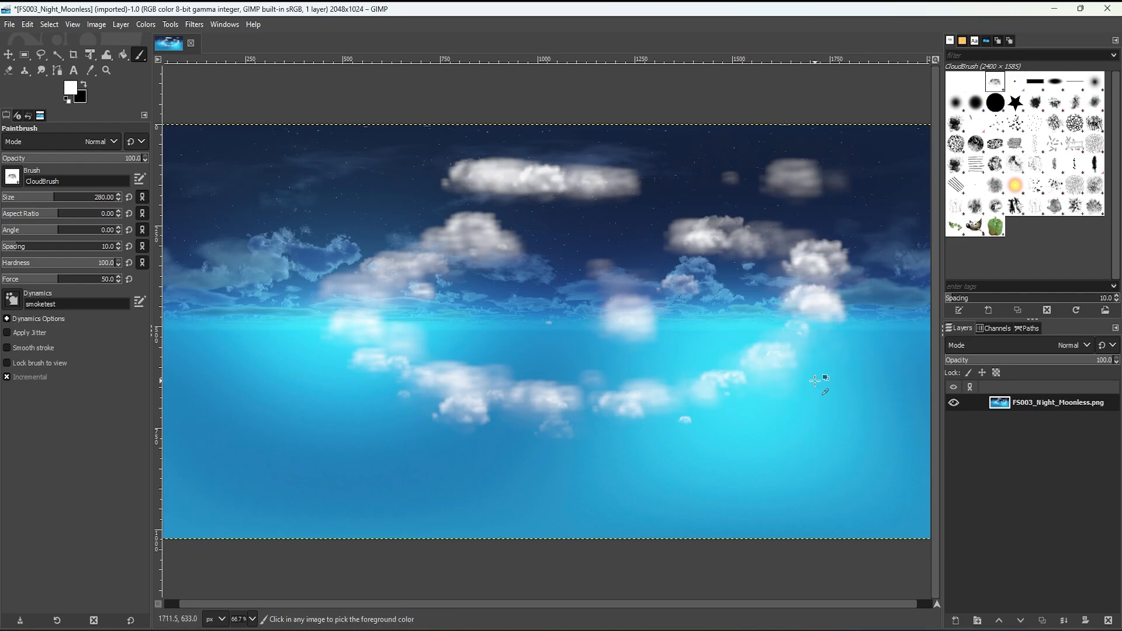
key("ctrl+z")
key("ctrl+z")
key("ctrl+z")
key("ctrl+z")
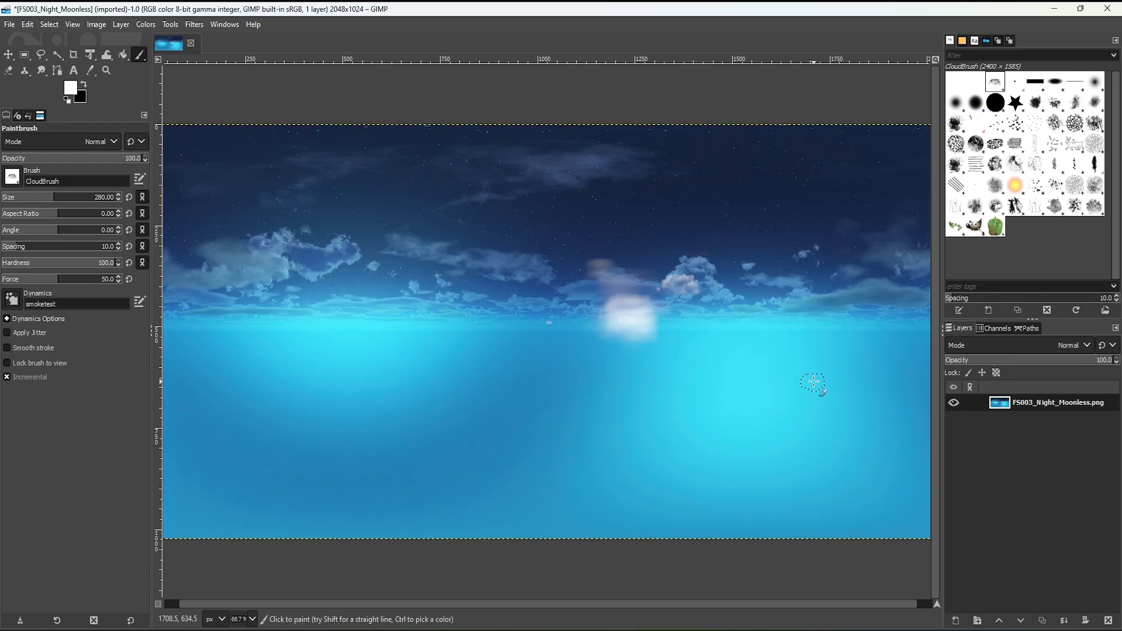
key("ctrl+z")
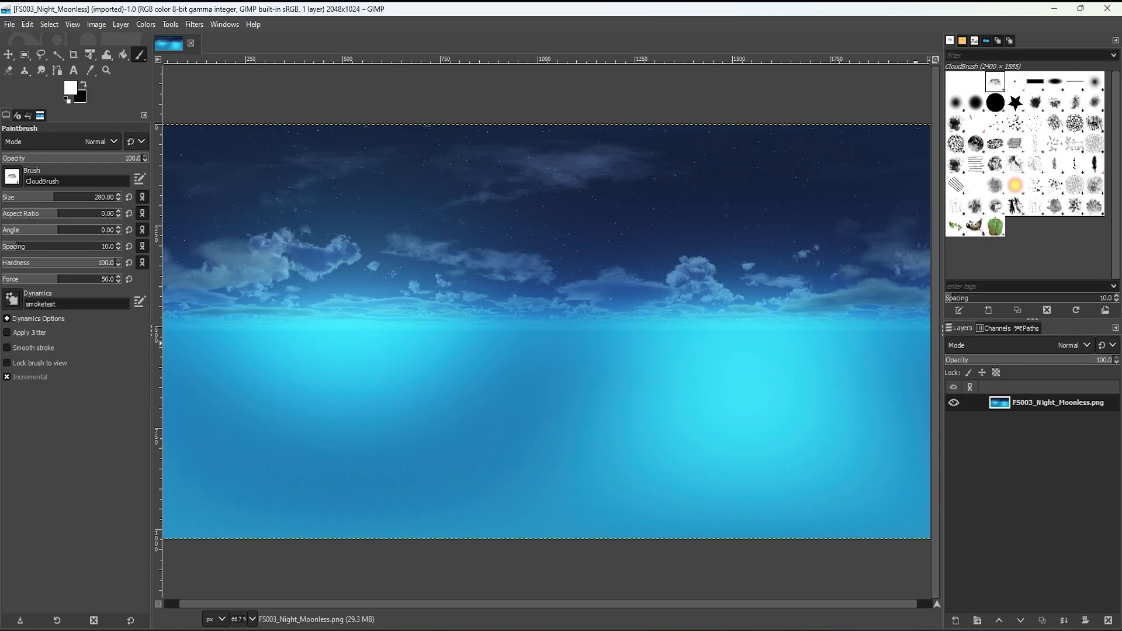
Add a new layer filled with transparency above the FS003_Night_Moonless.png layer.
right_click(1056, 410)
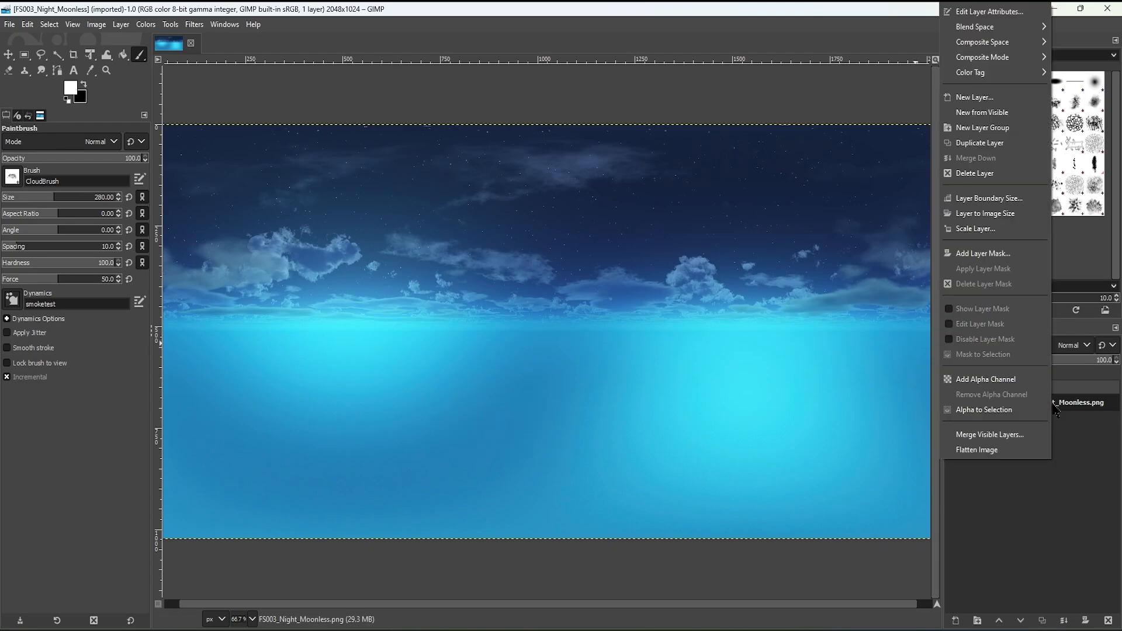
left_click(1074, 492)
left_click(955, 621)
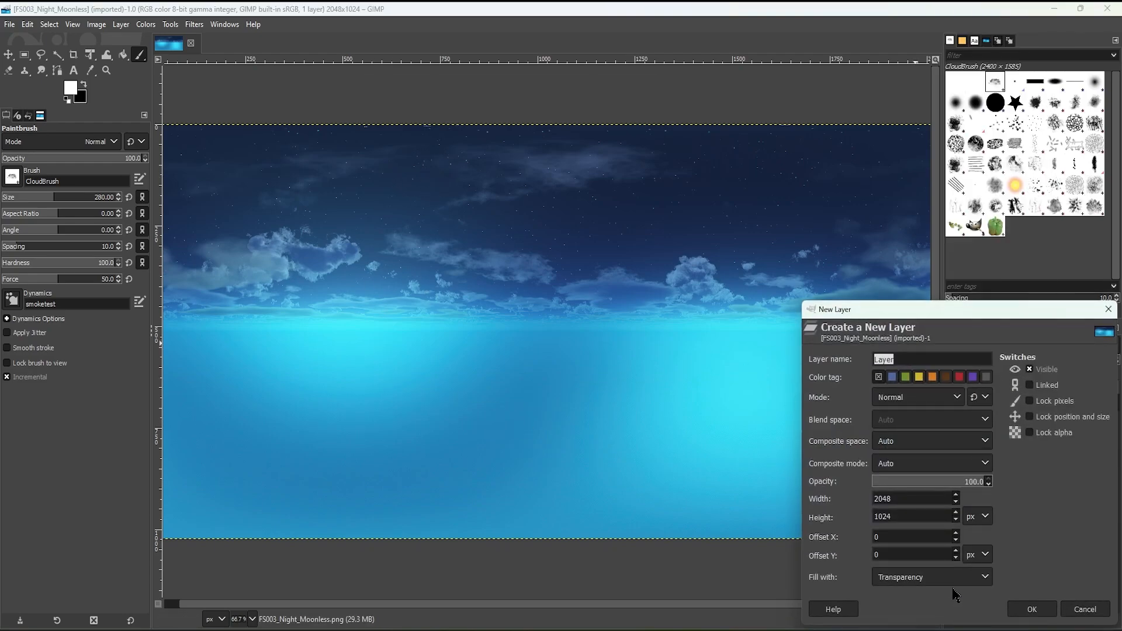
left_click(1044, 614)
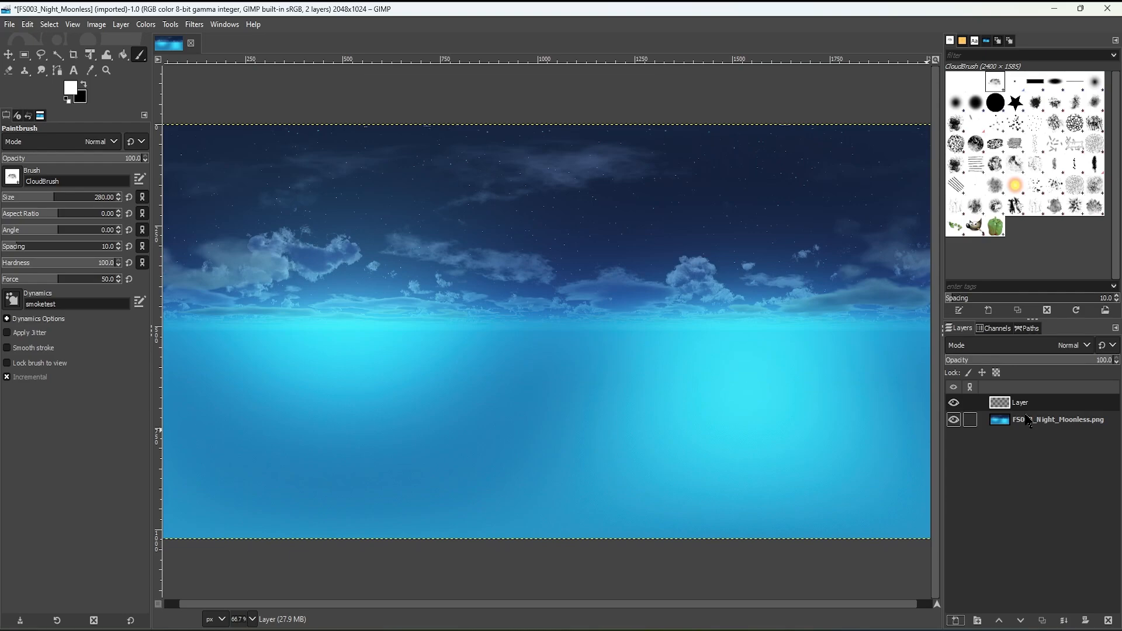
Choose the Gradient tool, search the actions for "grad", and try a linear white-to-black gradient about 957 px long up the new layer, undoing it.
right_click(127, 62)
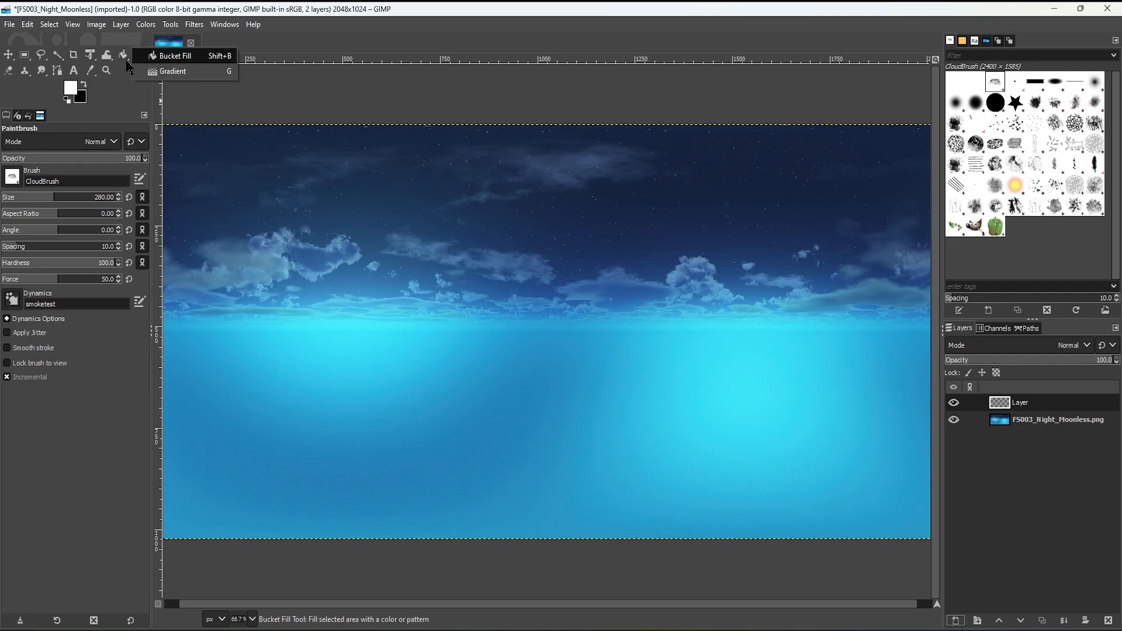
left_click(159, 71)
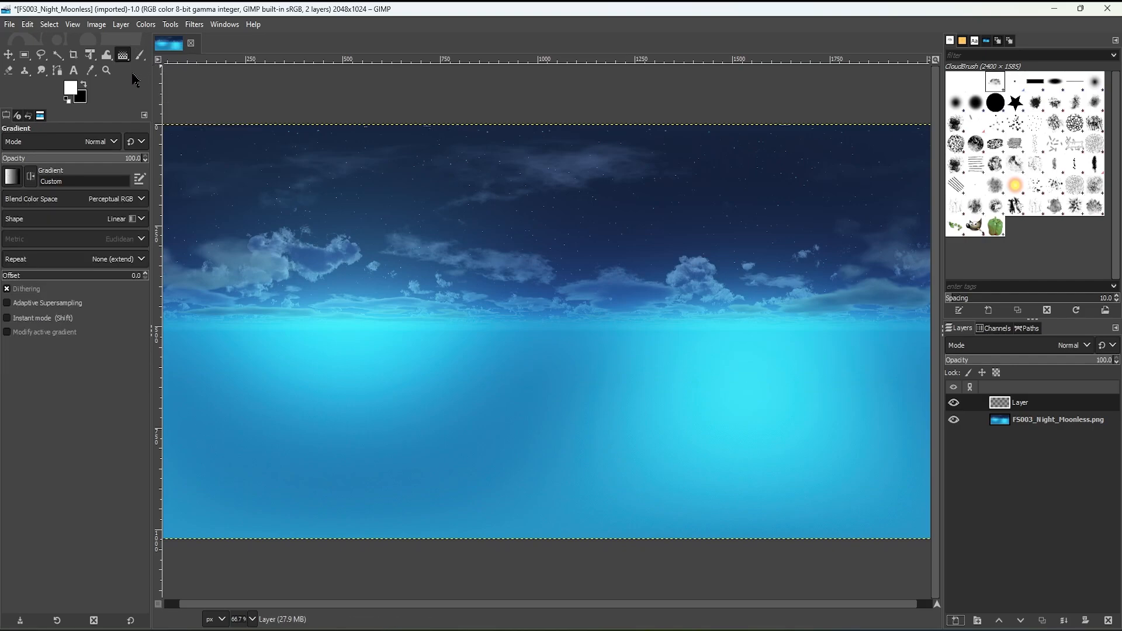
key("slash")
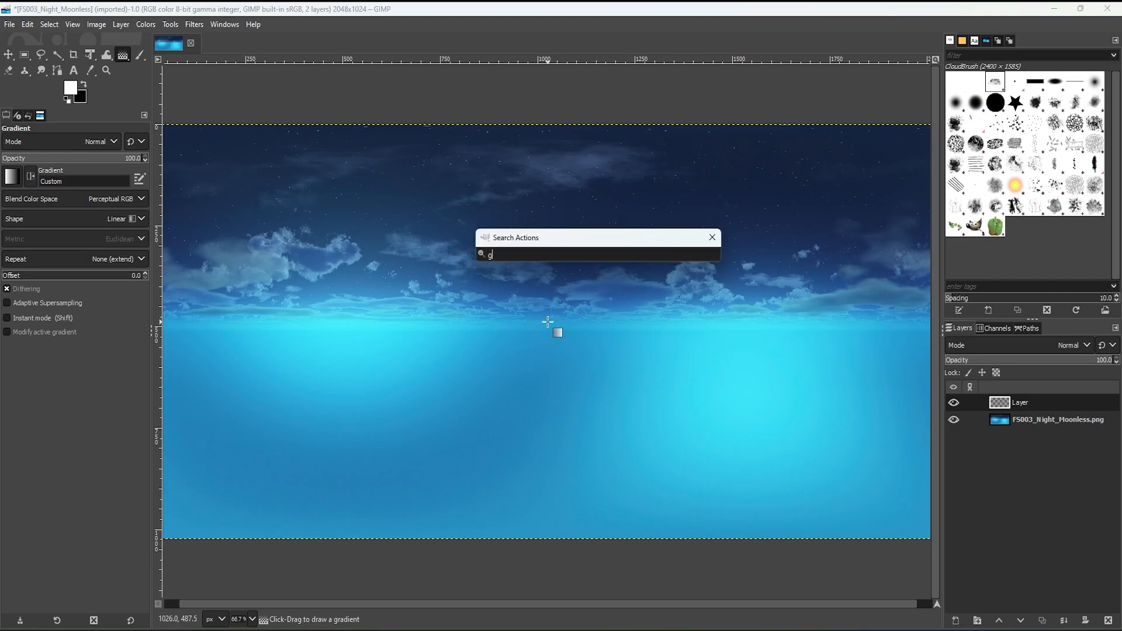
type("grad")
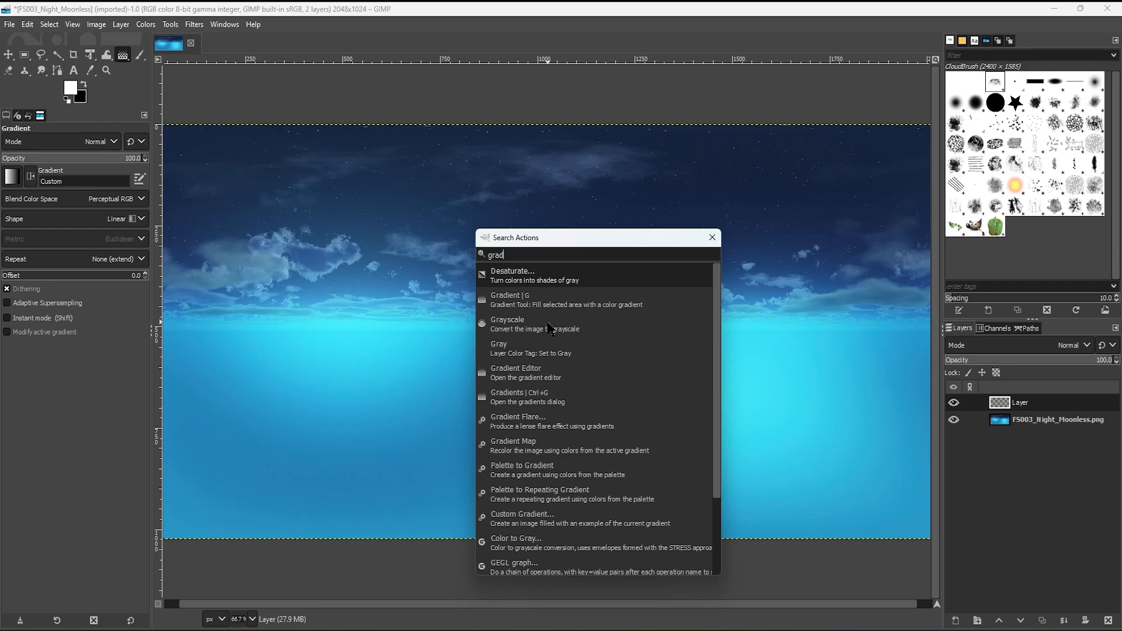
double_click(554, 277)
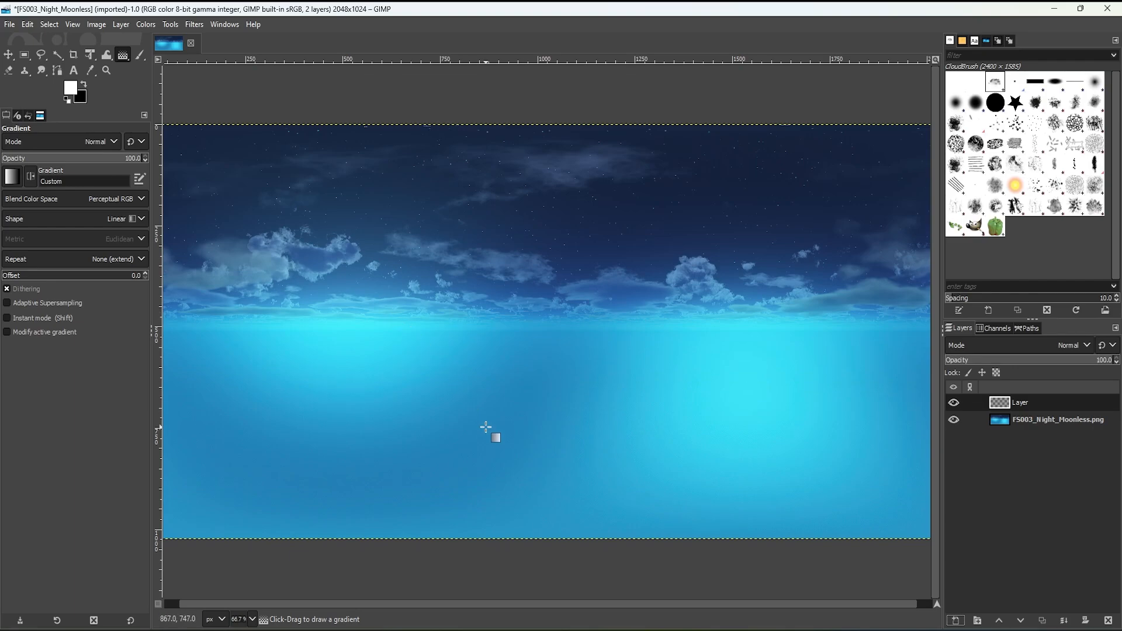
left_click_drag(540, 521, 542, 134)
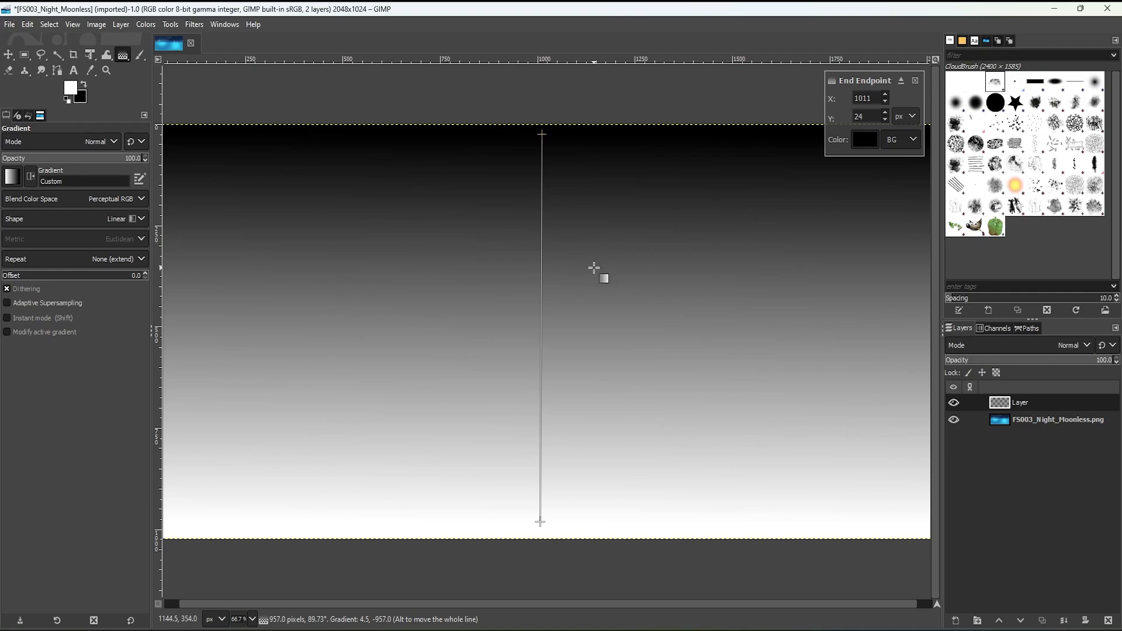
key("Return")
key("ctrl+z")
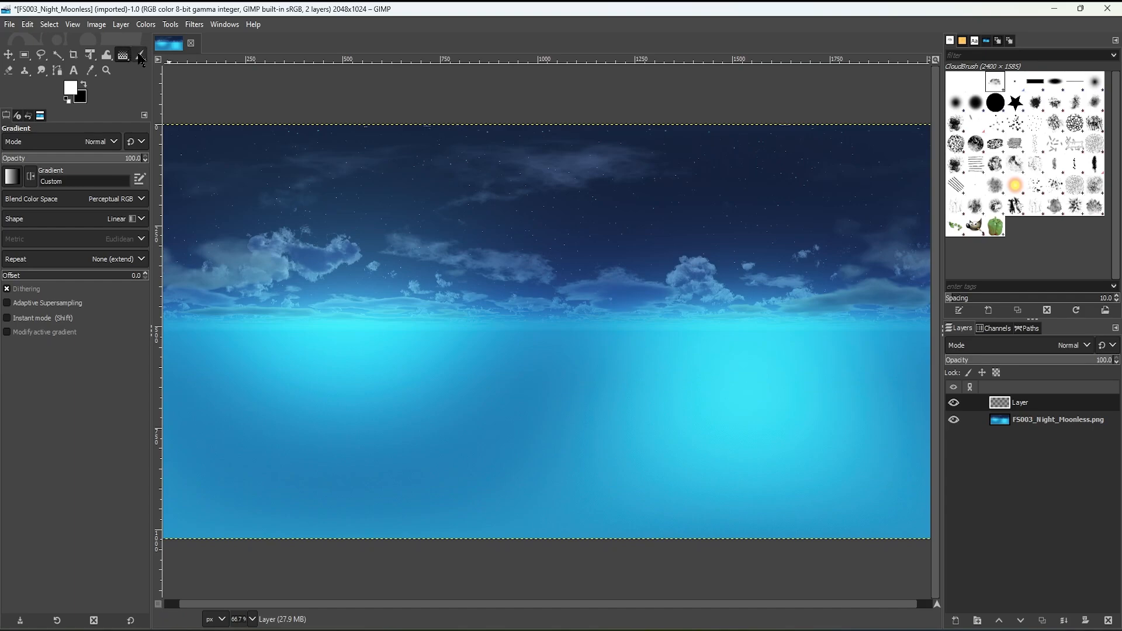
Sample light blue from the lower part of the panorama as foreground and dark navy from its upper edge as background.
left_click(91, 71)
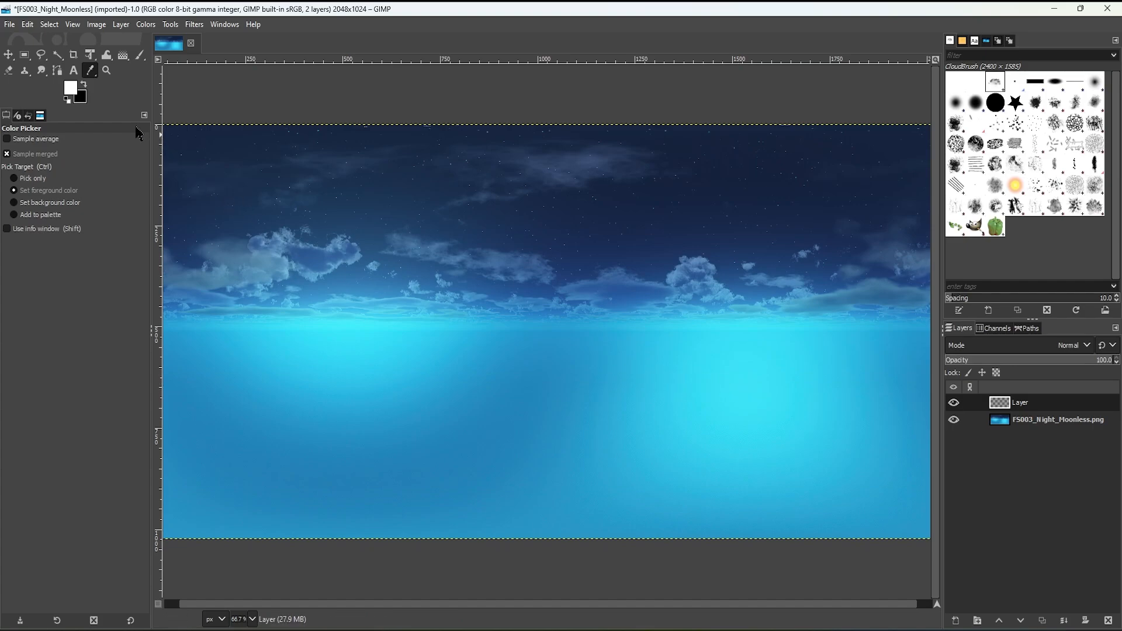
left_click(87, 86)
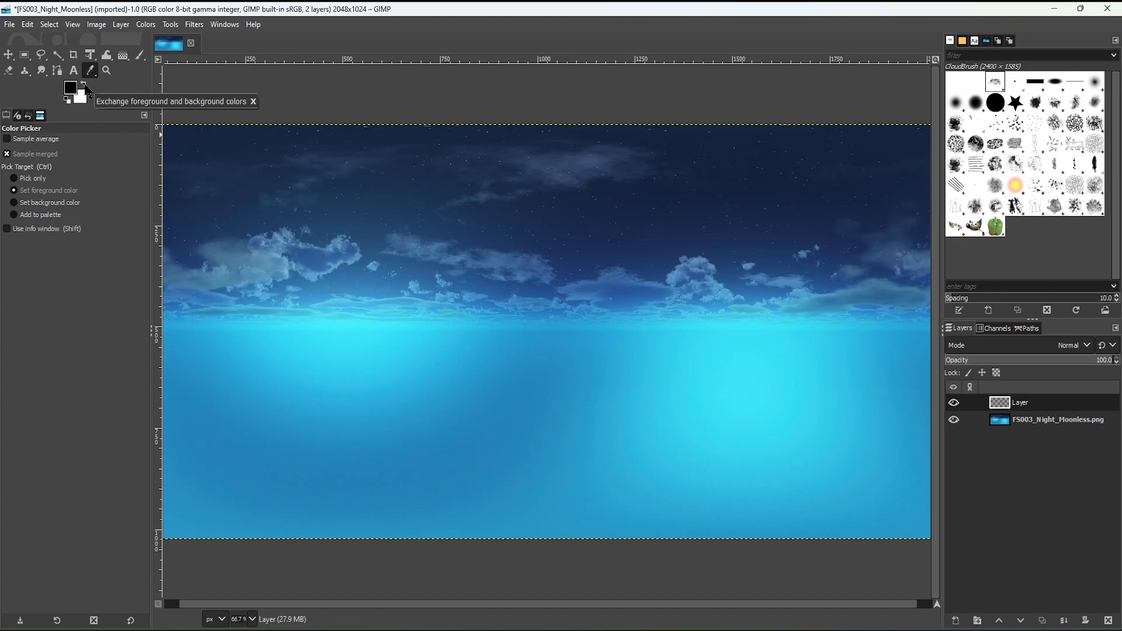
left_click(538, 471)
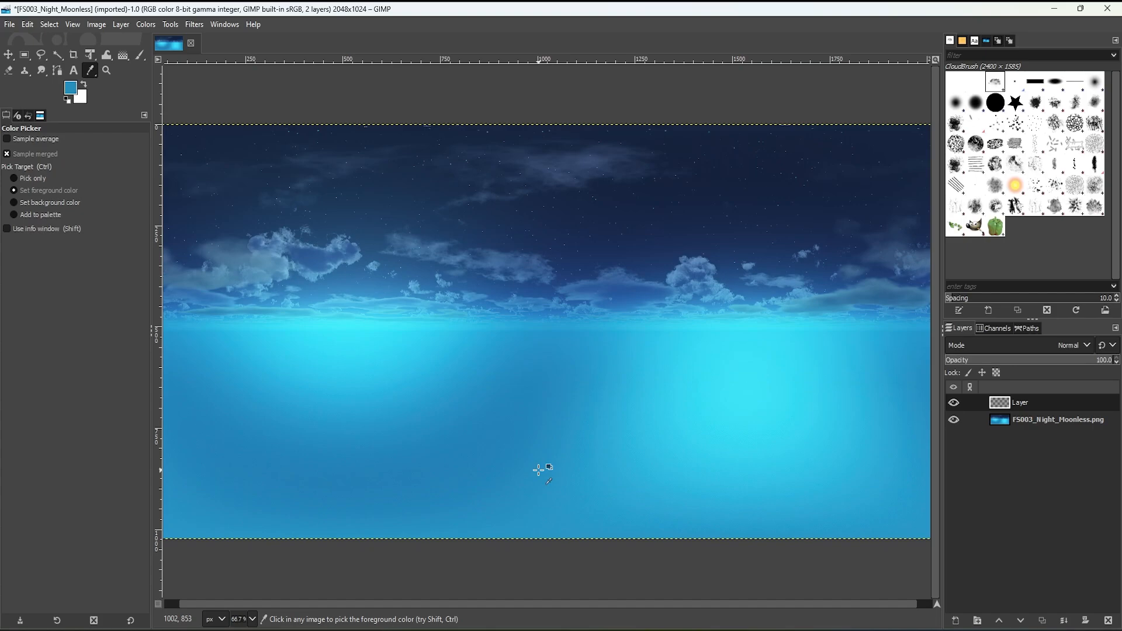
left_click(639, 482)
left_click(84, 83)
left_click(732, 127)
left_click(84, 83)
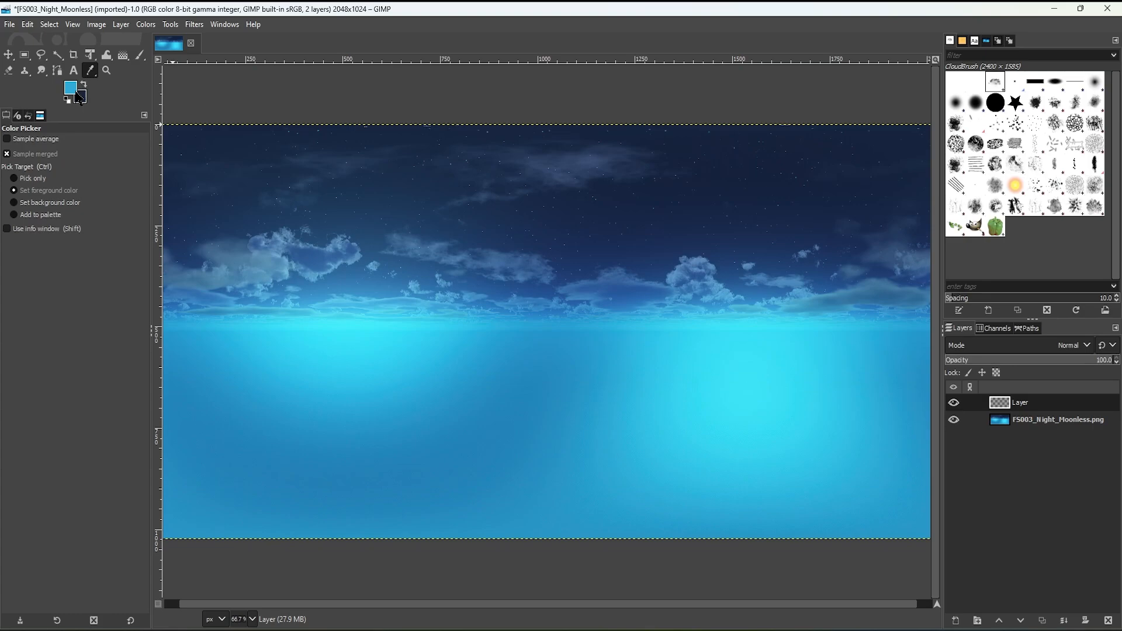
Fill the new layer with a linear foreground-to-background gradient from near the lower edge up to X 1032, Y 16.
left_click(121, 57)
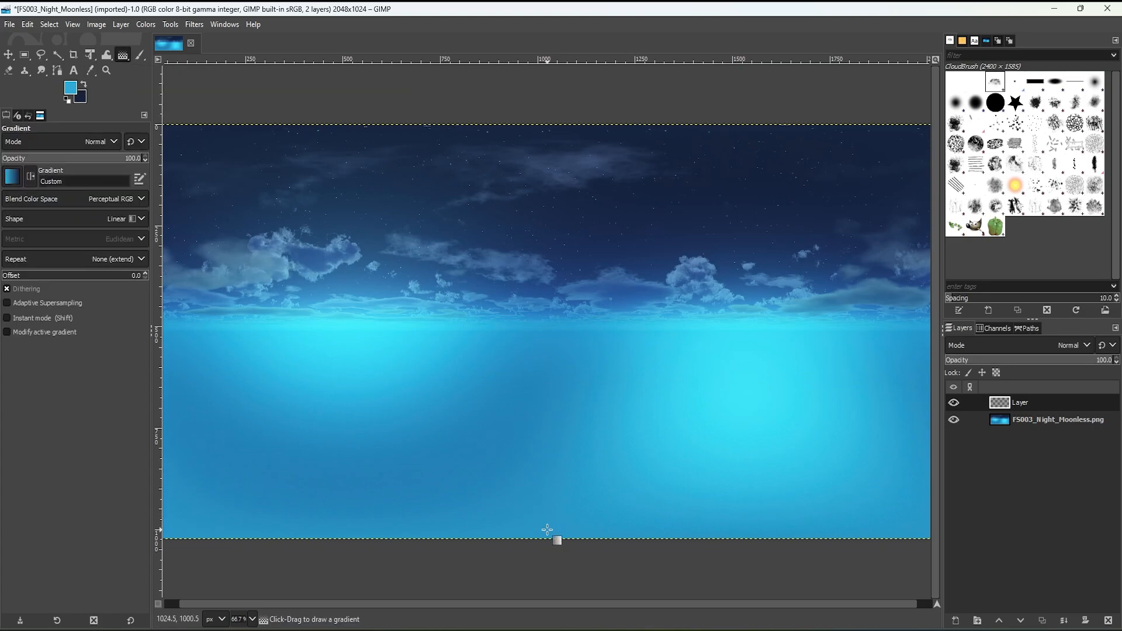
left_click_drag(547, 530, 551, 149)
left_click_drag(551, 136, 550, 127)
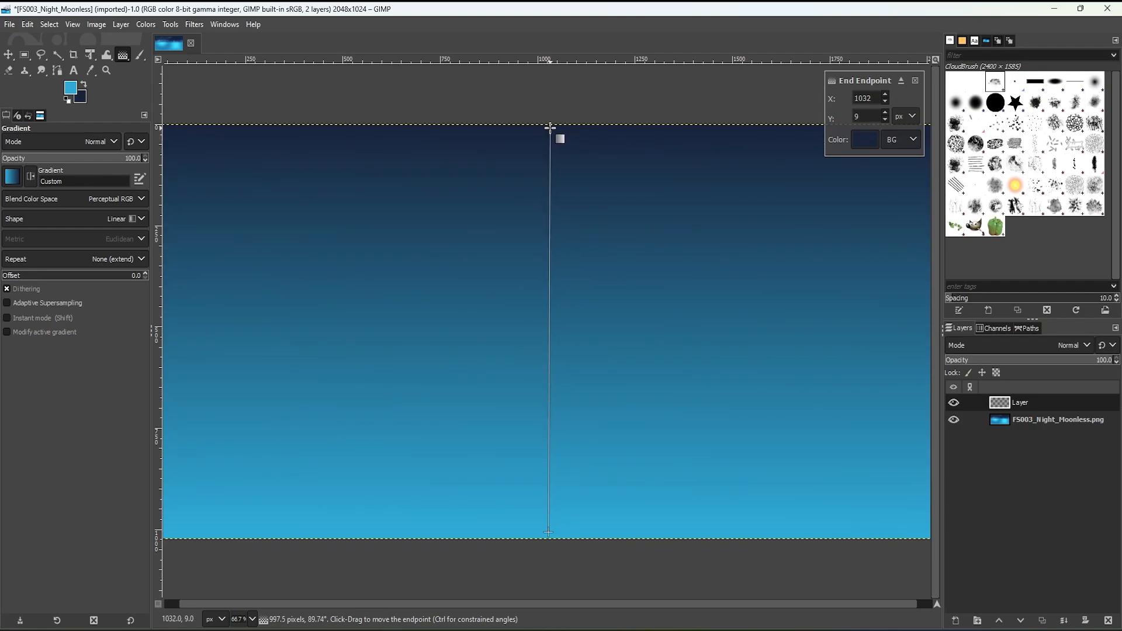
left_click_drag(550, 127, 550, 130)
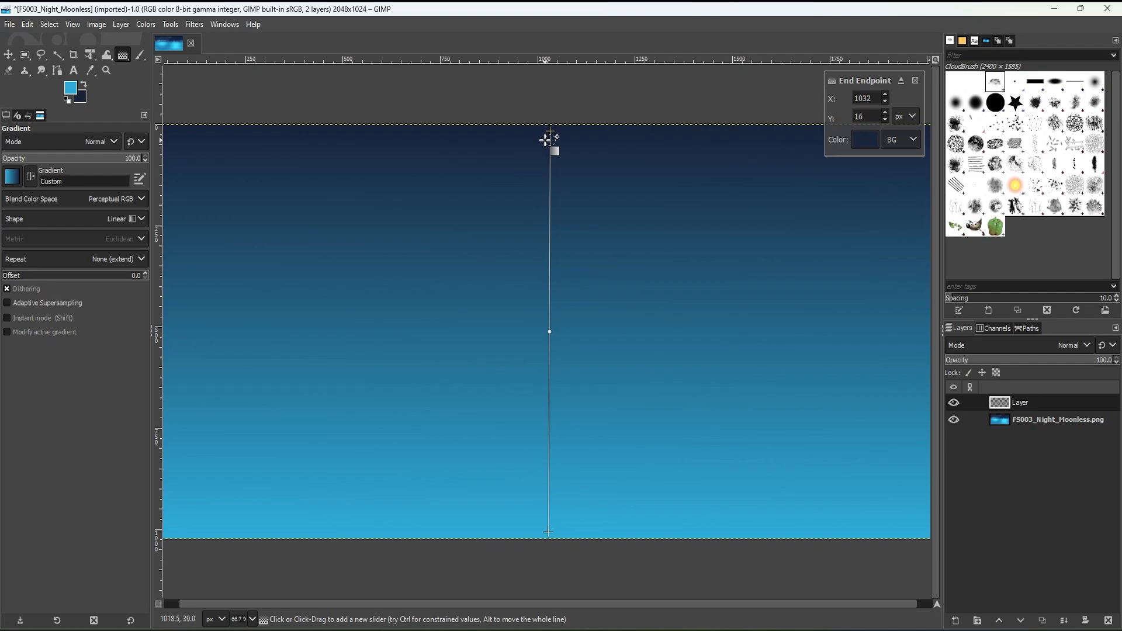
key("Return")
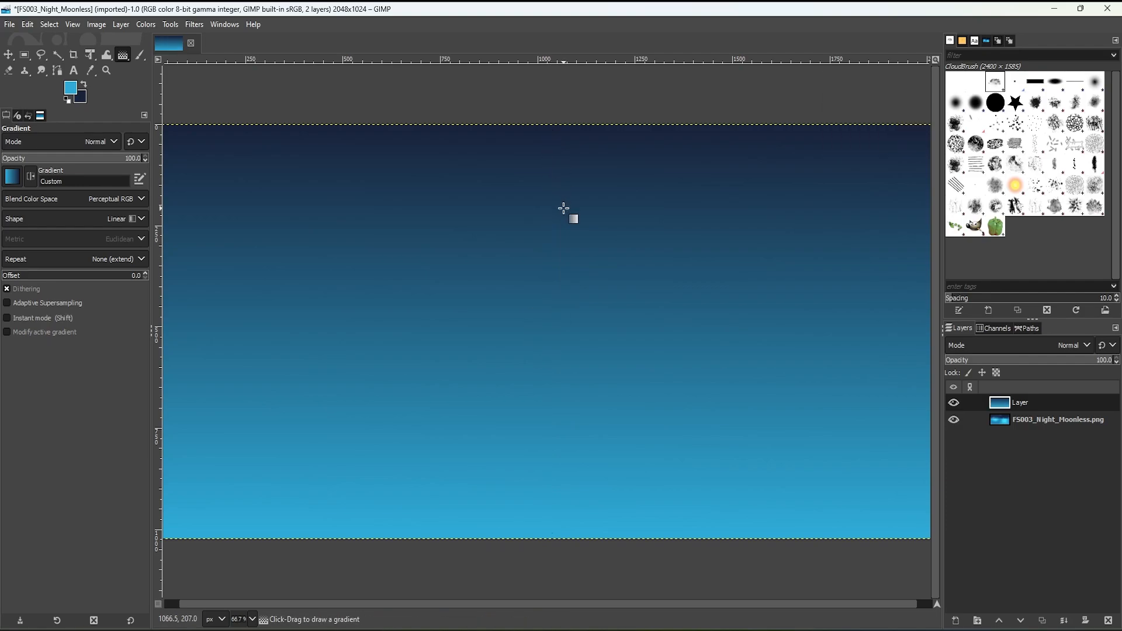
Create a new layer from the visible image and set the Paintbrush's foreground color to white.
right_click(1010, 408)
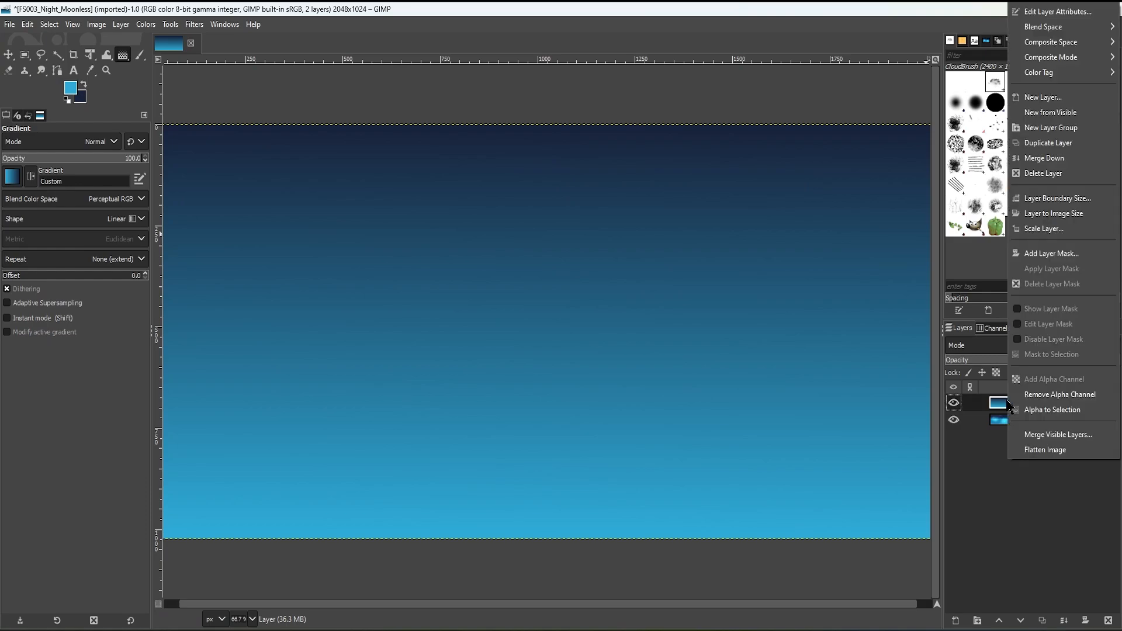
left_click(1066, 120)
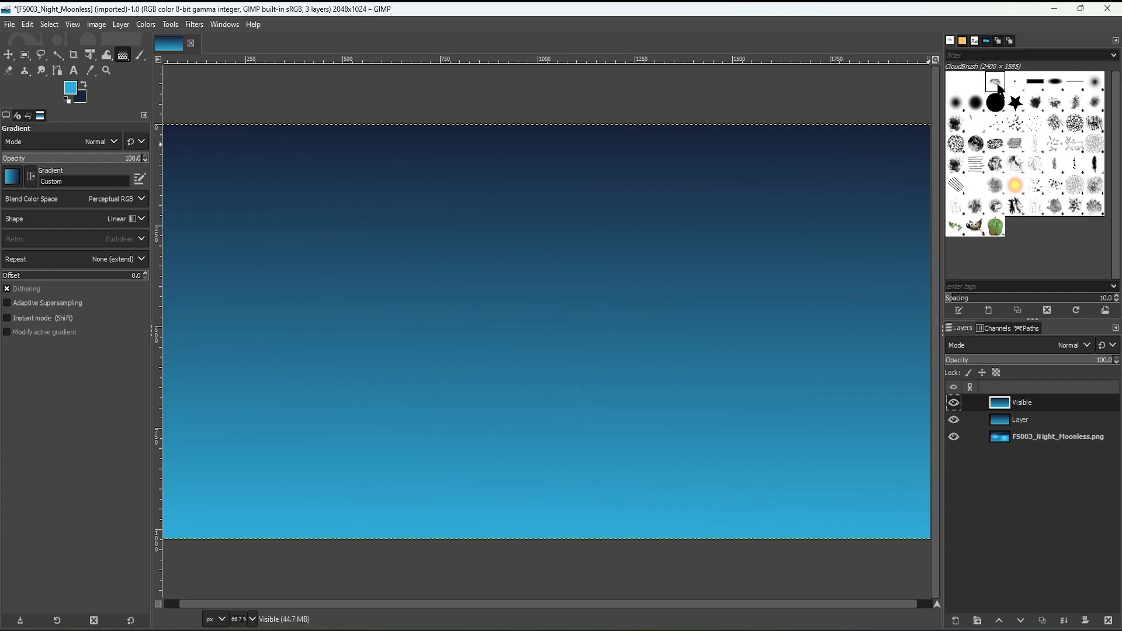
left_click(140, 55)
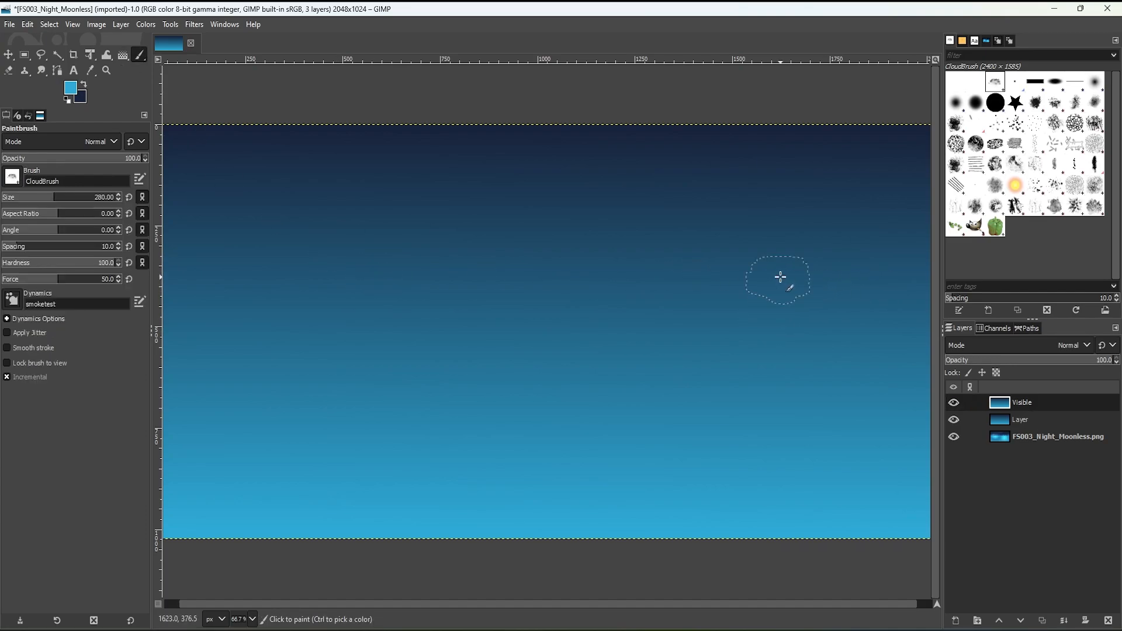
left_click(71, 86)
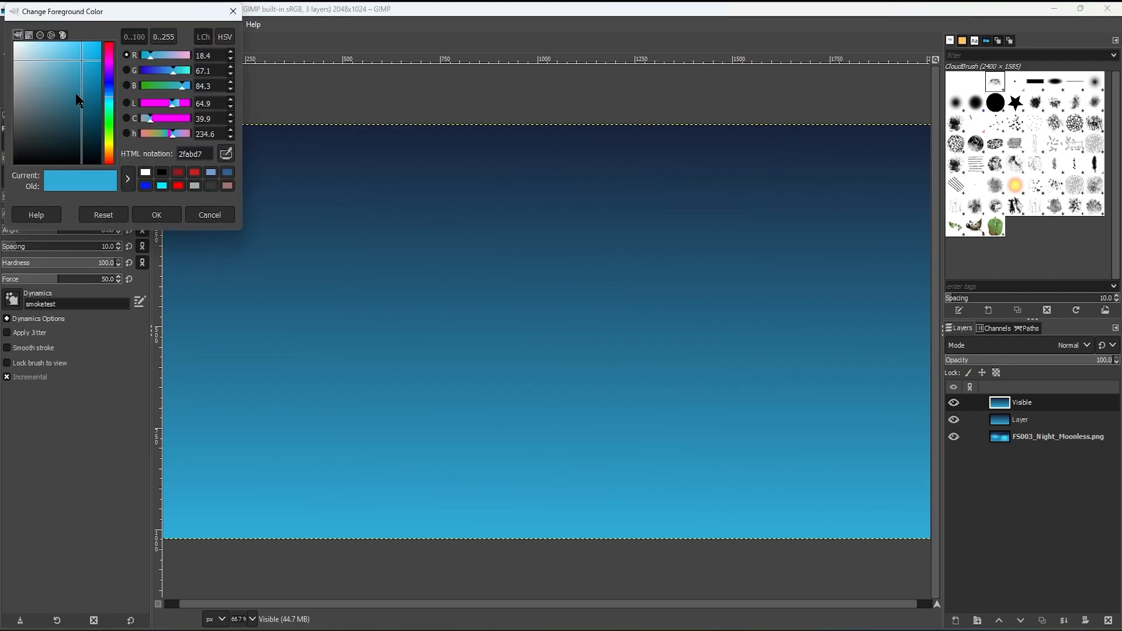
left_click_drag(76, 96, 2, 36)
left_click(156, 215)
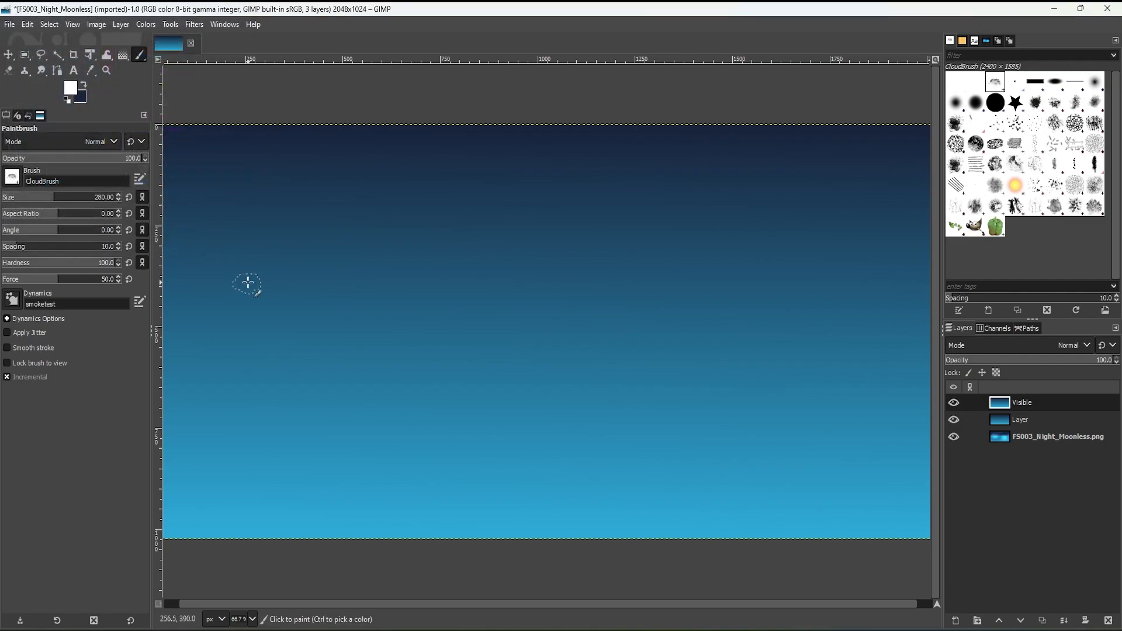
Try a few white CloudBrush strokes across the middle of the gradient sky, undoing each one.
left_click(257, 272)
left_click_drag(257, 272, 244, 276)
key("ctrl+z")
left_click_drag(355, 270, 359, 263)
key("ctrl+z")
key("ctrl+z")
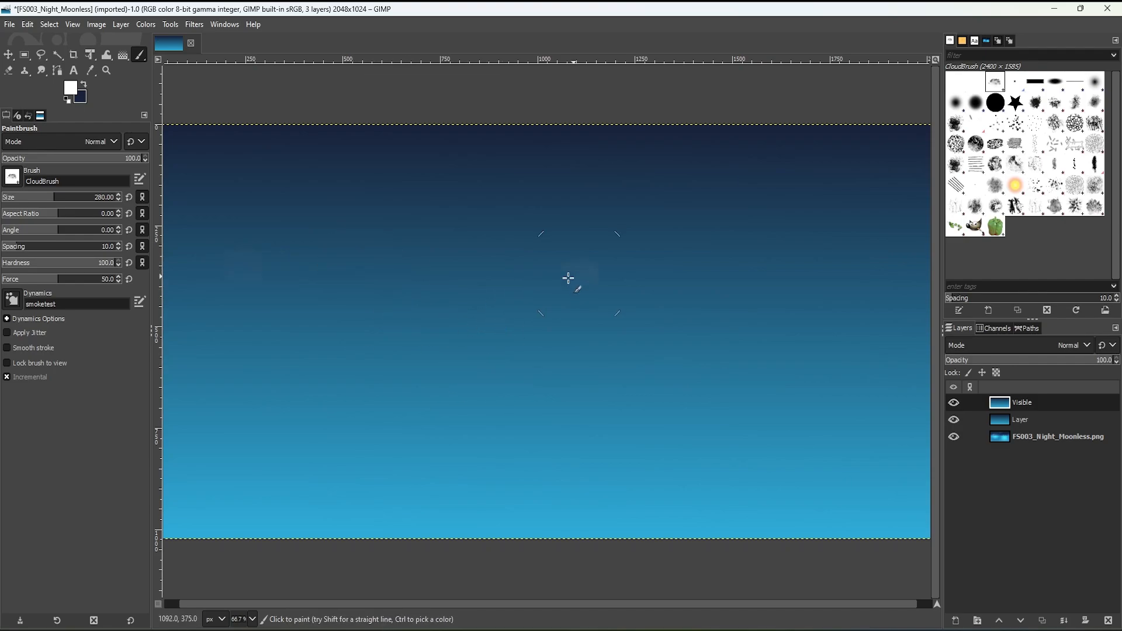
left_click_drag(567, 278, 570, 279)
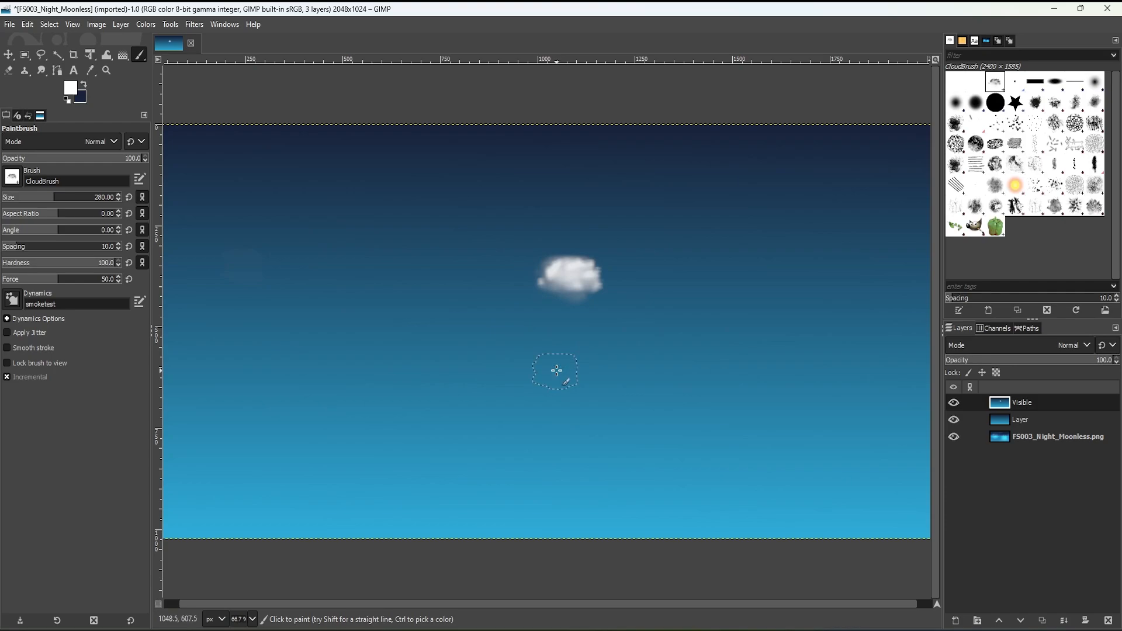
key("ctrl+z")
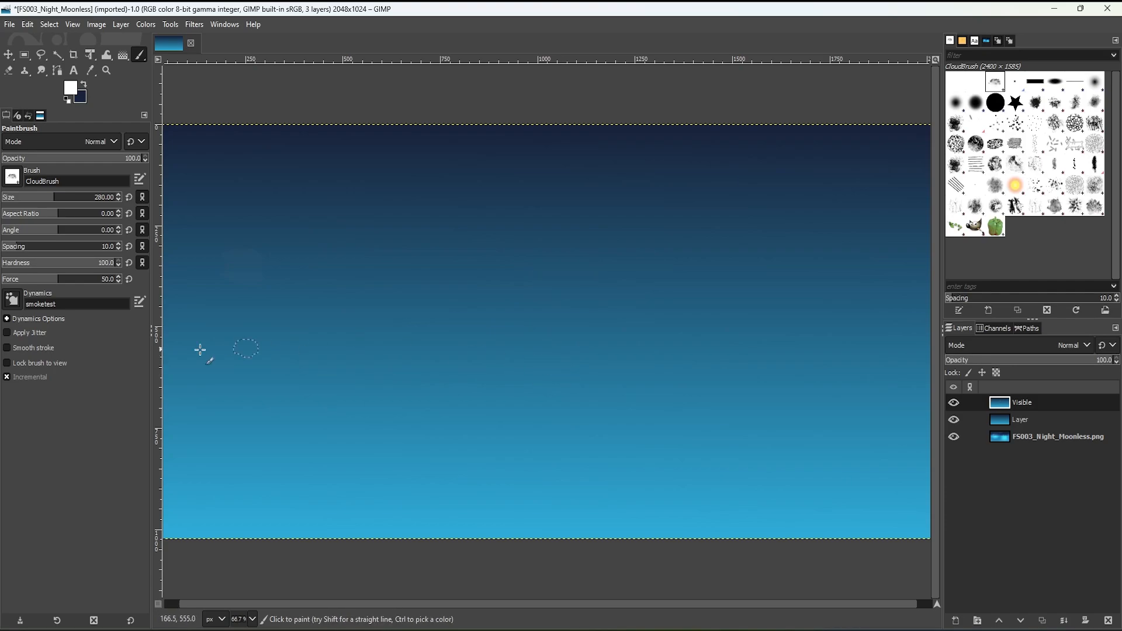
Turn on Apply Jitter for the Paintbrush, and show the Paint Dynamics list and the smoketest mapping matrix.
left_click(10, 337)
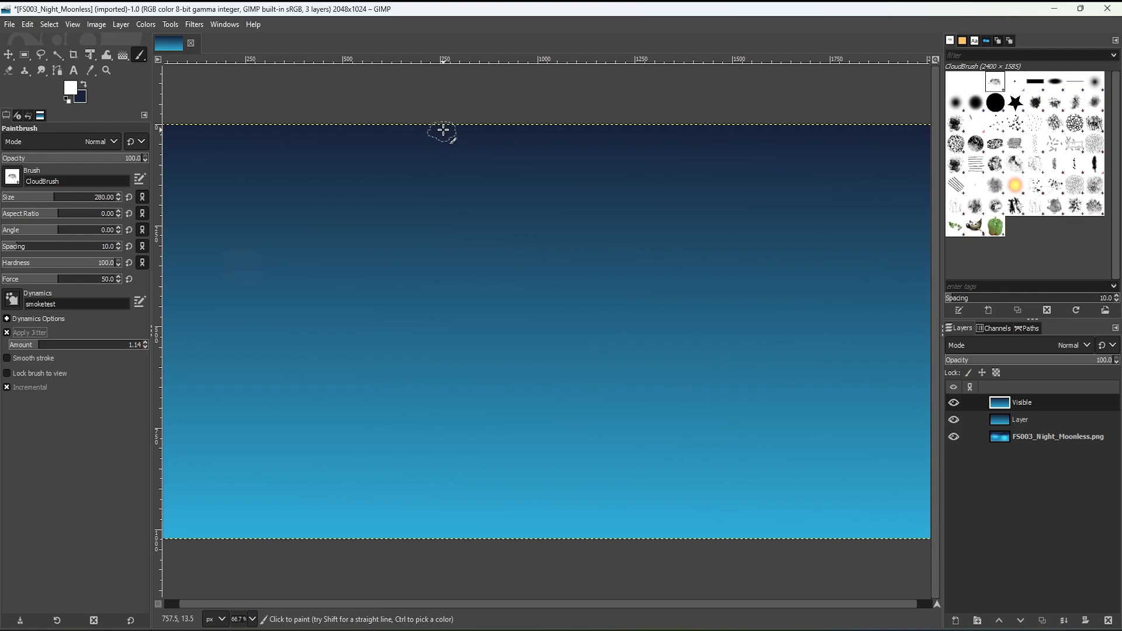
left_click(225, 24)
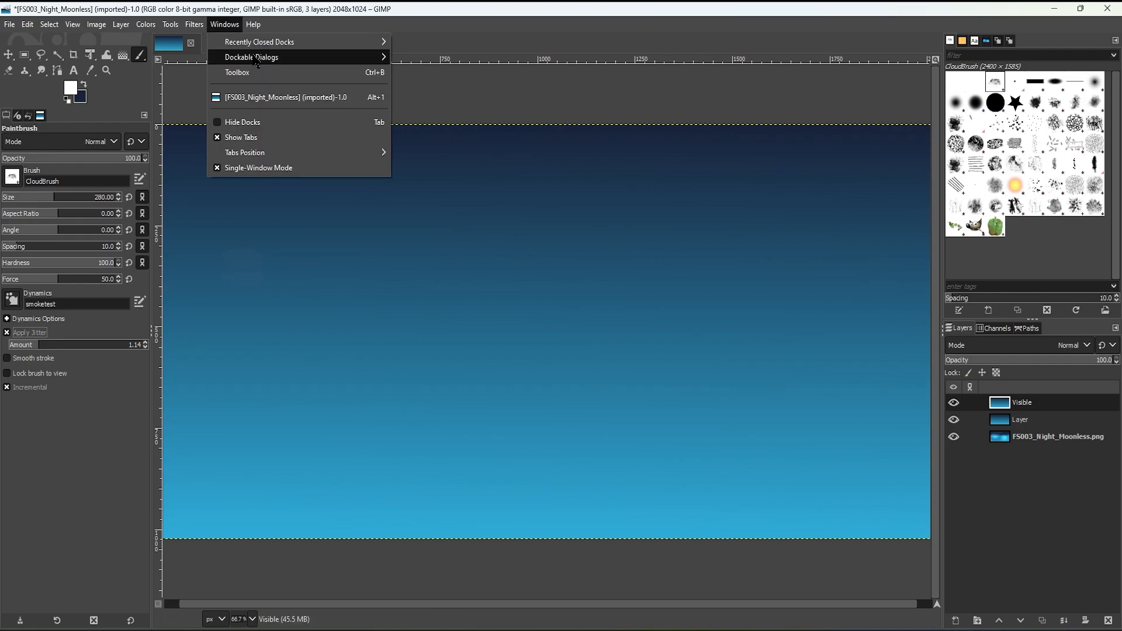
mouse_move(257, 62)
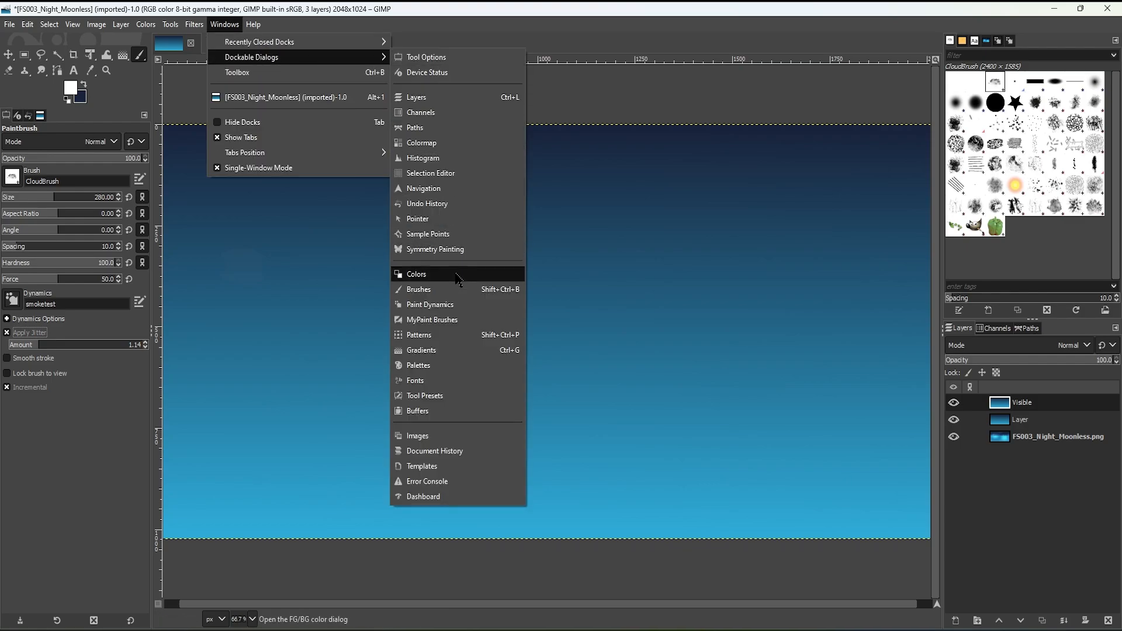
left_click(482, 308)
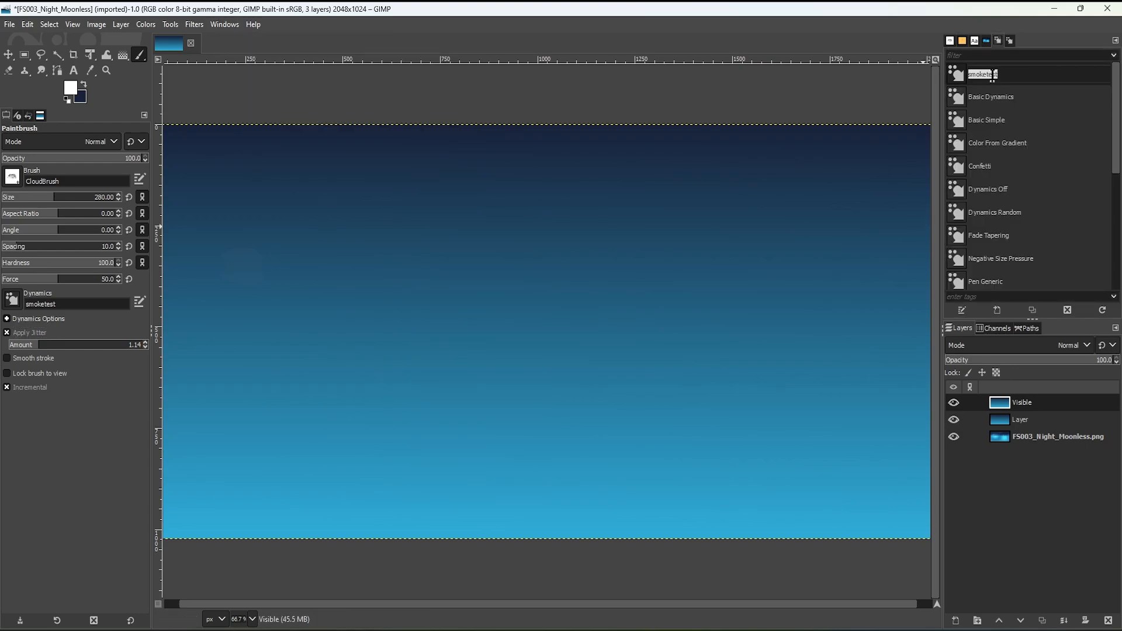
left_click(1006, 96)
left_click(1007, 82)
left_click(1010, 41)
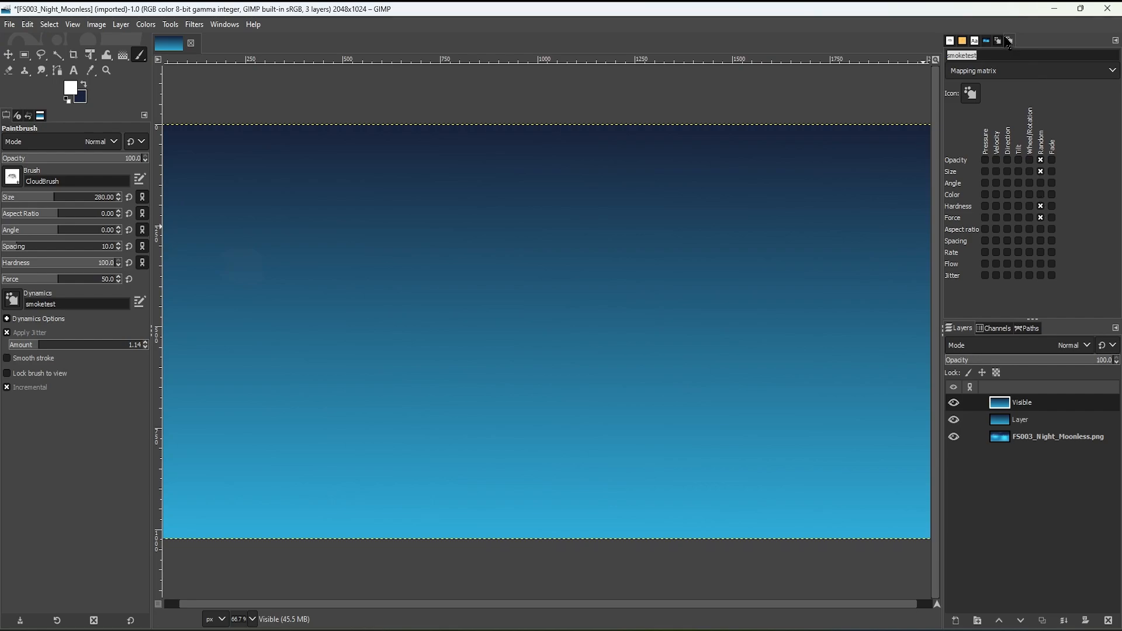
Switch the brush to Basic Dynamics and stamp two rows of test clouds across the middle of the sky, undoing the last few.
left_click(998, 41)
left_click(1030, 105)
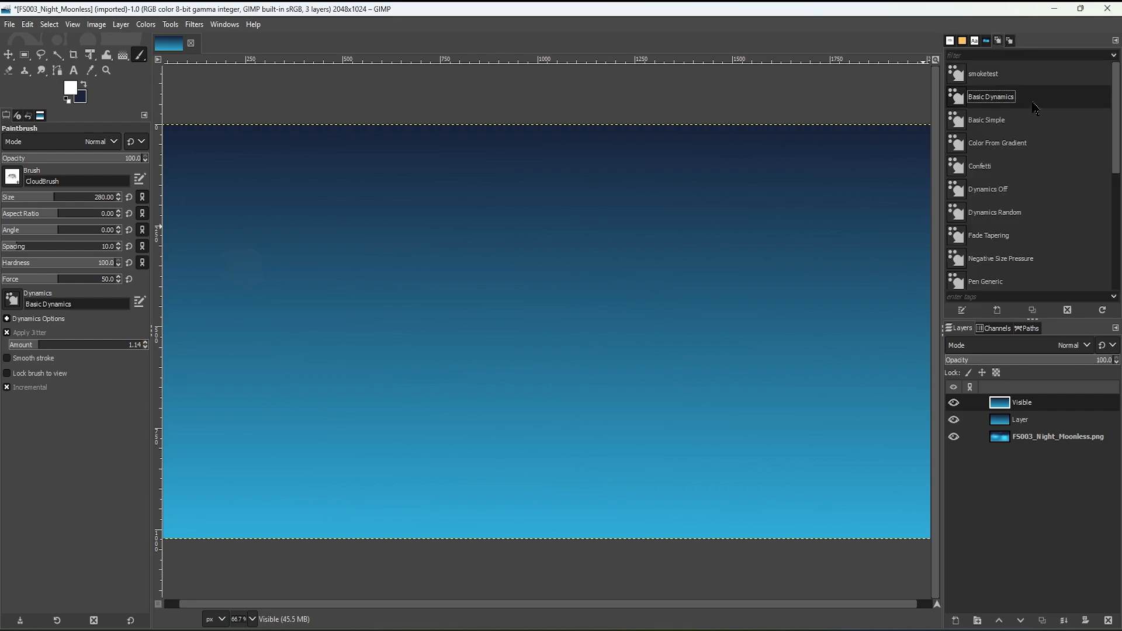
left_click(588, 268)
left_click(688, 270)
left_click(476, 259)
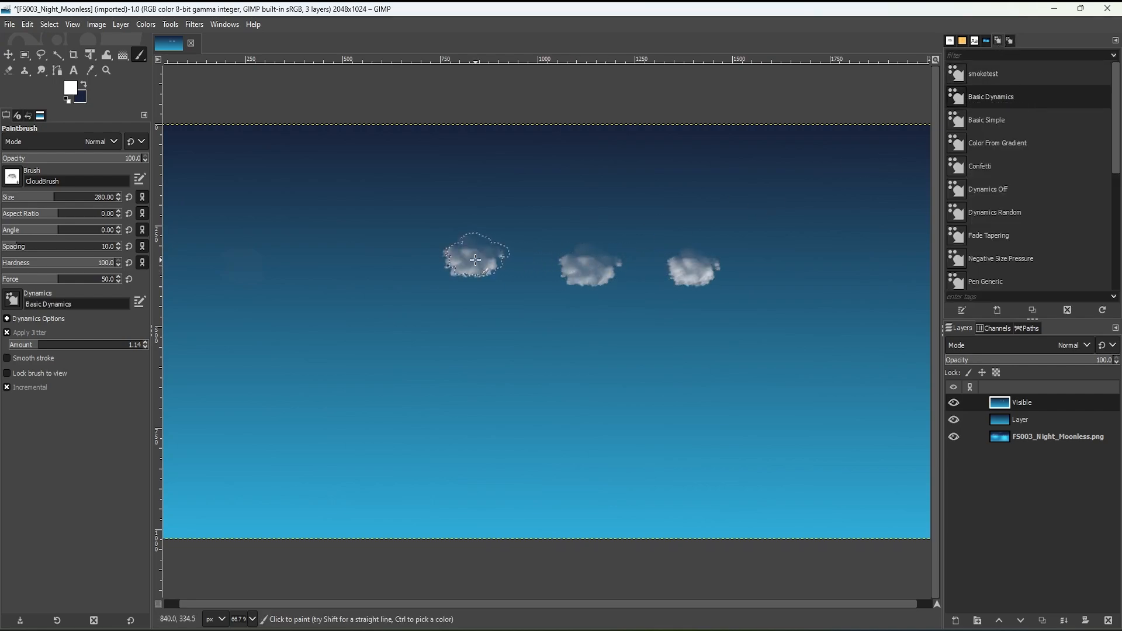
left_click(338, 265)
left_click(251, 274)
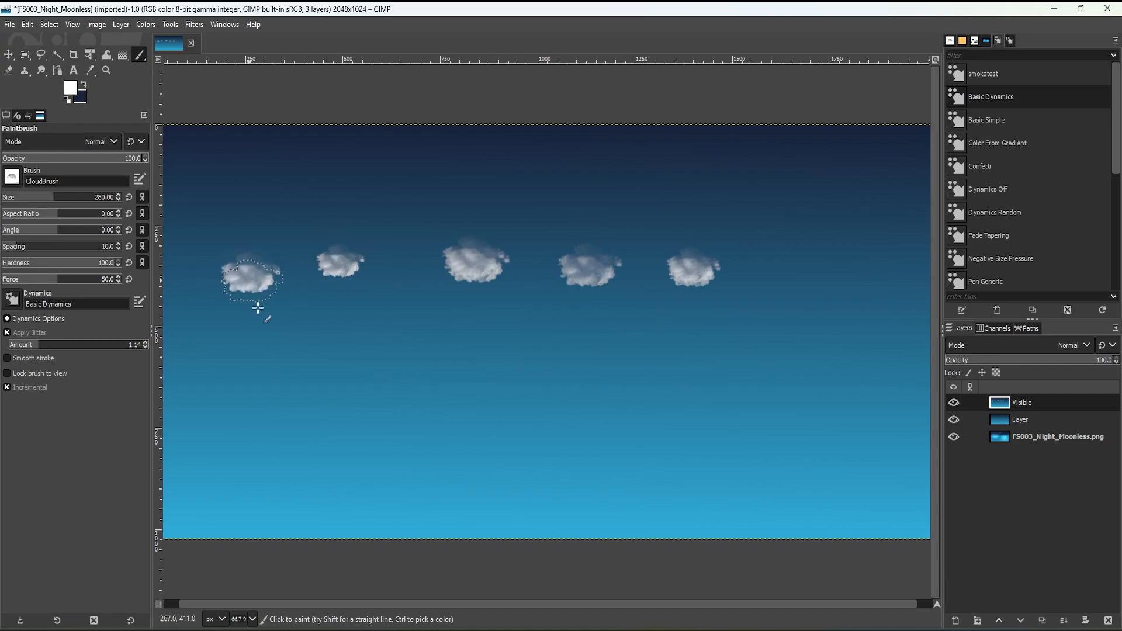
left_click(334, 326)
left_click(413, 322)
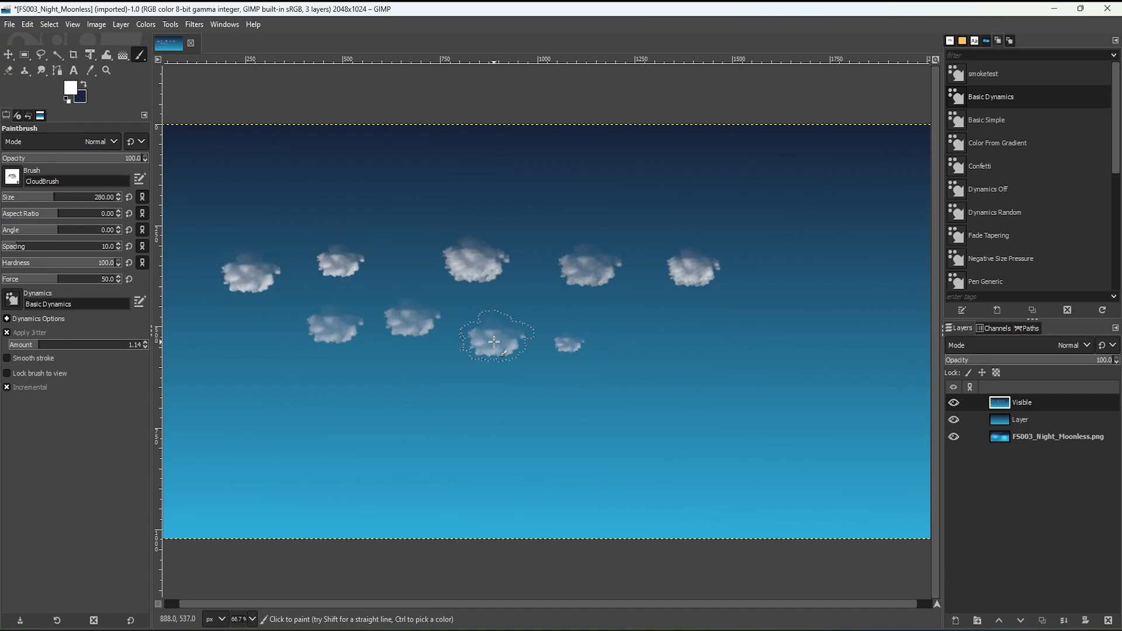
key("ctrl+z")
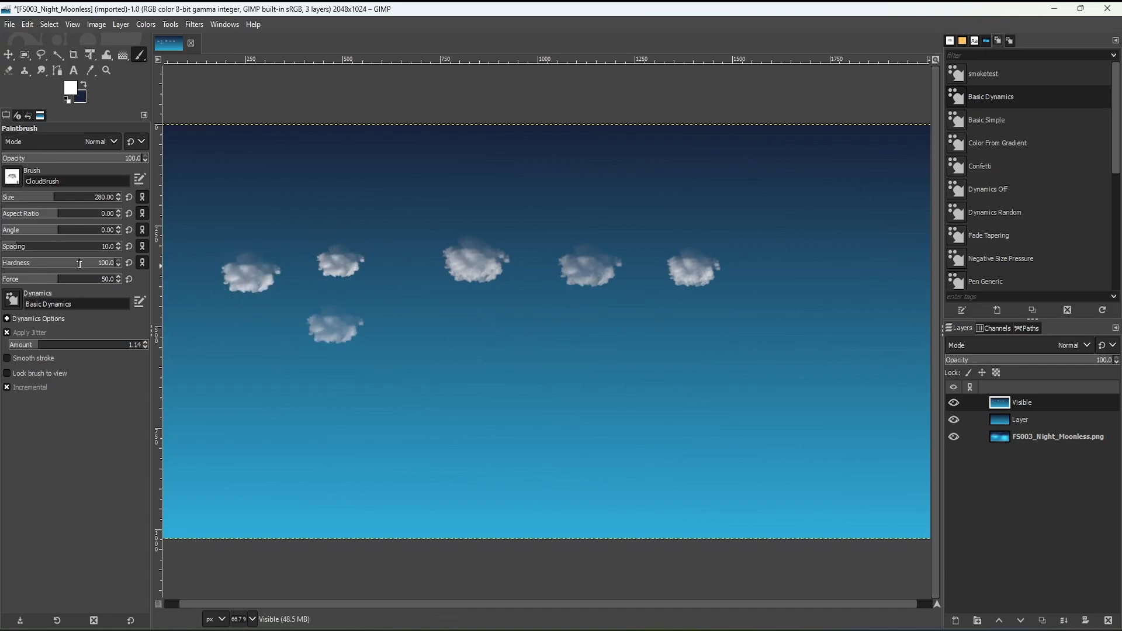
Set the brush angle to 180 and stamp about eleven flipped test clouds around the existing ones.
left_click_drag(59, 234, 120, 234)
left_click(587, 369)
left_click(687, 355)
left_click(584, 321)
left_click(483, 331)
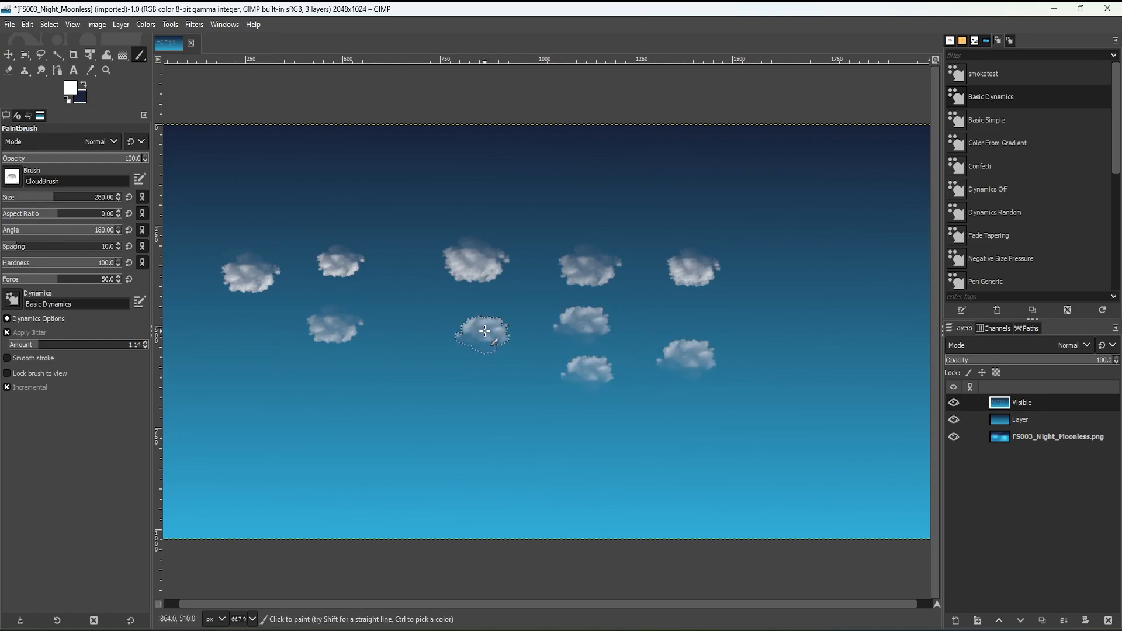
left_click(409, 342)
left_click(402, 271)
left_click(412, 214)
left_click(539, 188)
left_click(673, 198)
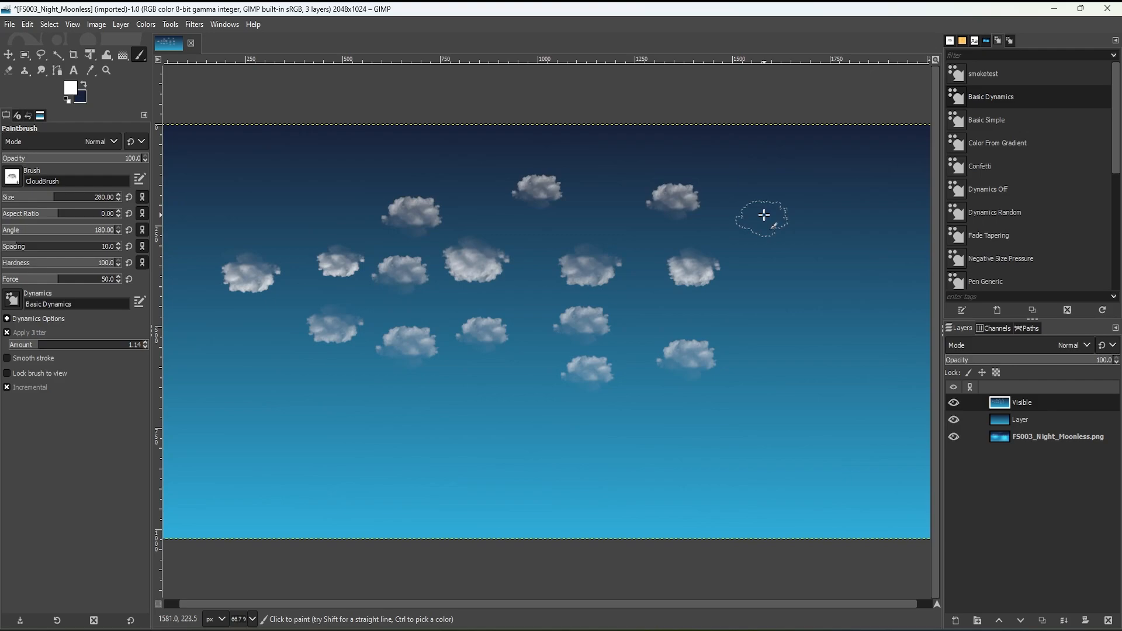
left_click(762, 219)
left_click(811, 260)
Undo all the test clouds on the gradient sky and return to the Paintbrush tool, undoing one more test stamp.
key("ctrl+z")
key("ctrl+z")
key("ctrl+z")
key("ctrl+z")
key("ctrl+z")
key("ctrl+z")
key("ctrl+z")
key("ctrl+z")
key("ctrl+z")
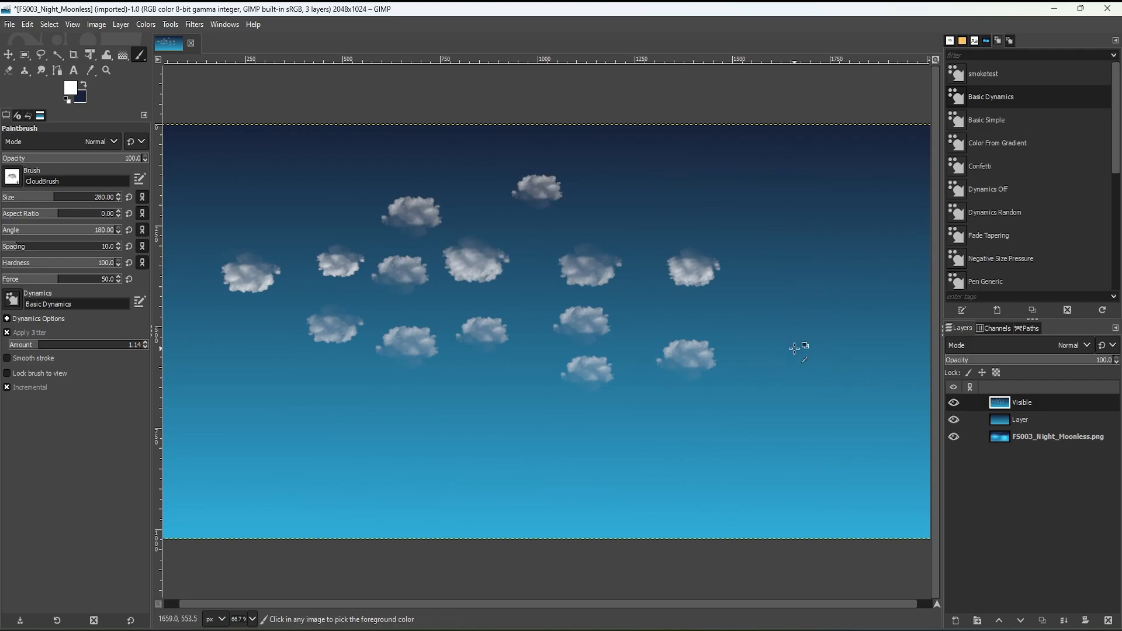
key("ctrl+z")
key("ctrl+z")
key("ctrl+z")
key("ctrl+z")
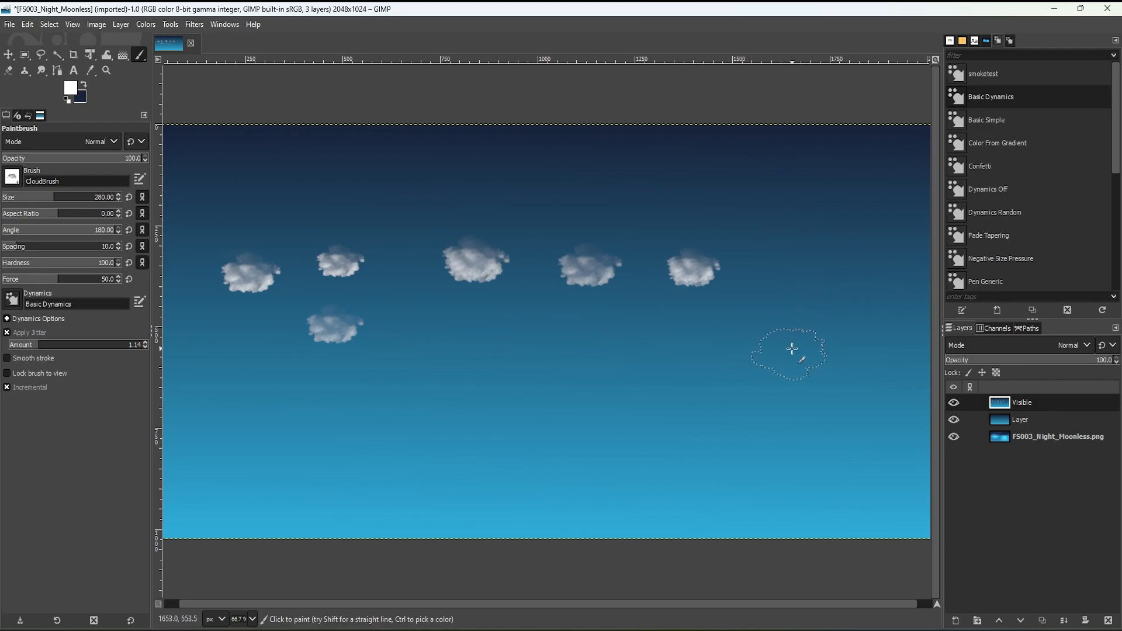
key("z")
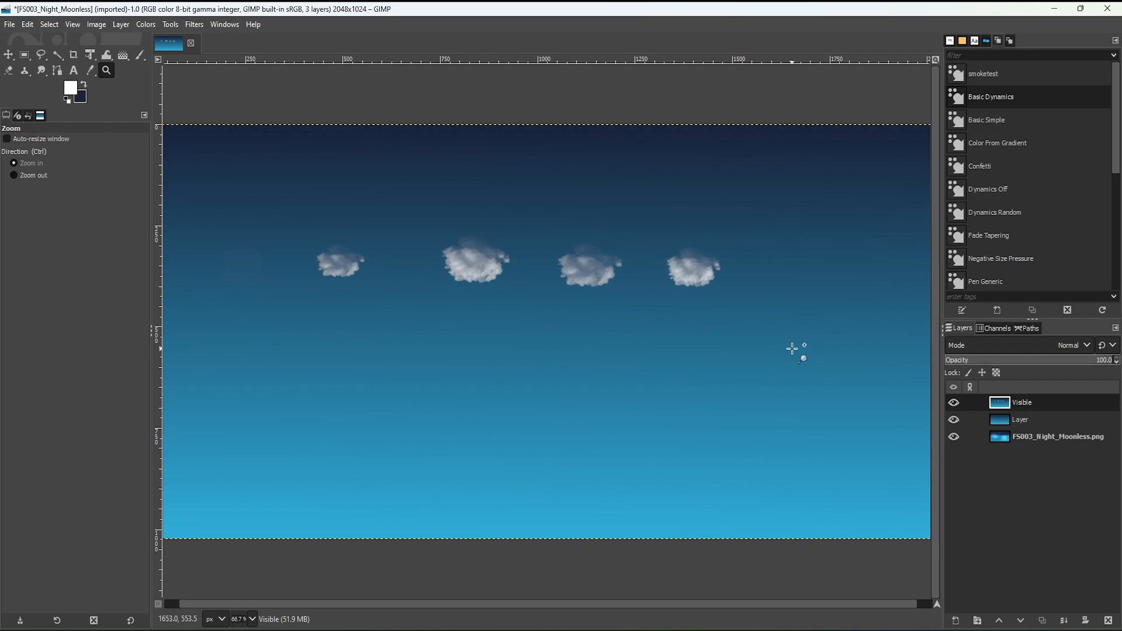
key("ctrl+z")
key("ctrl+z")
key("ctrl+z")
key("ctrl+z")
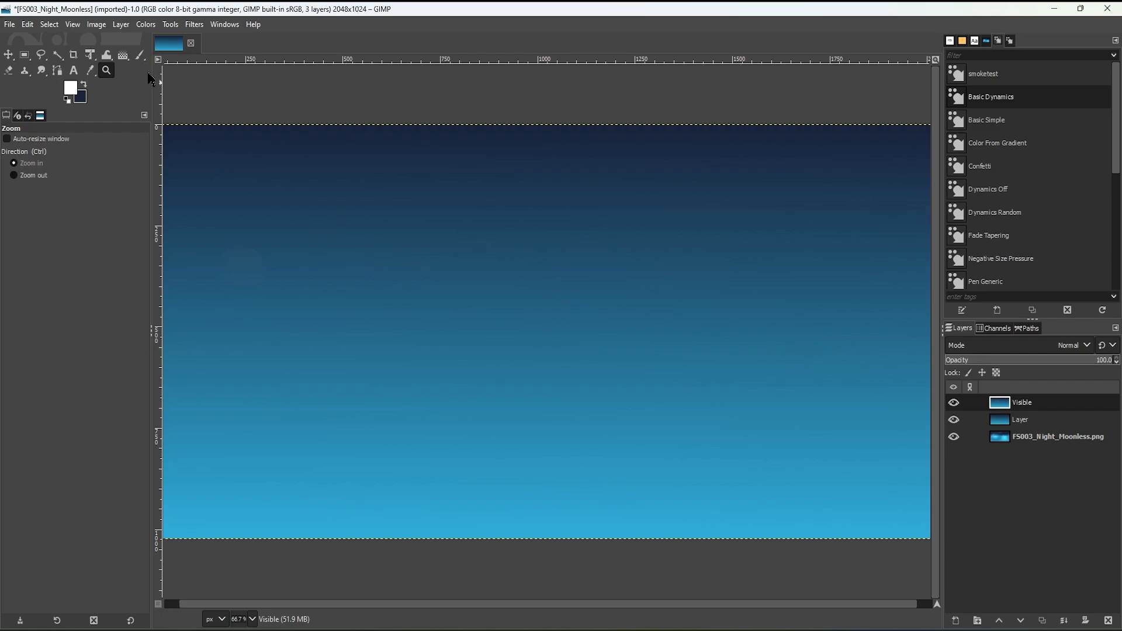
left_click(139, 54)
left_click(473, 315)
key("ctrl+z")
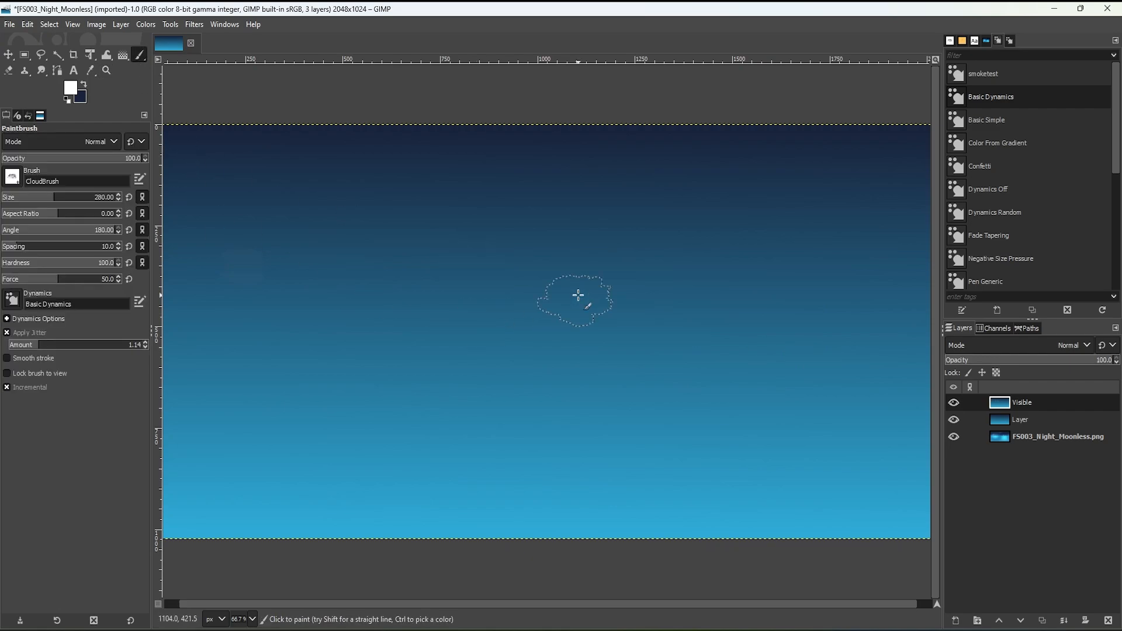
Switch back to the smoketest dynamics, show its mapping matrix, and paint a short cloud stroke above the middle of the sky.
left_click(1001, 76)
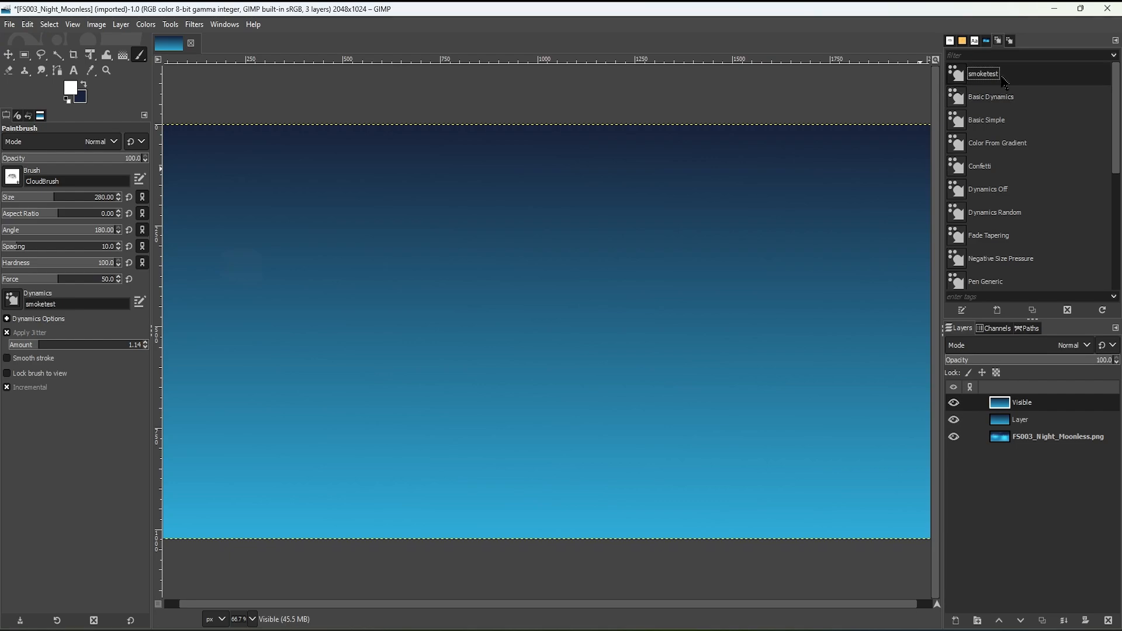
left_click(1009, 42)
left_click(692, 249)
left_click_drag(623, 254, 595, 254)
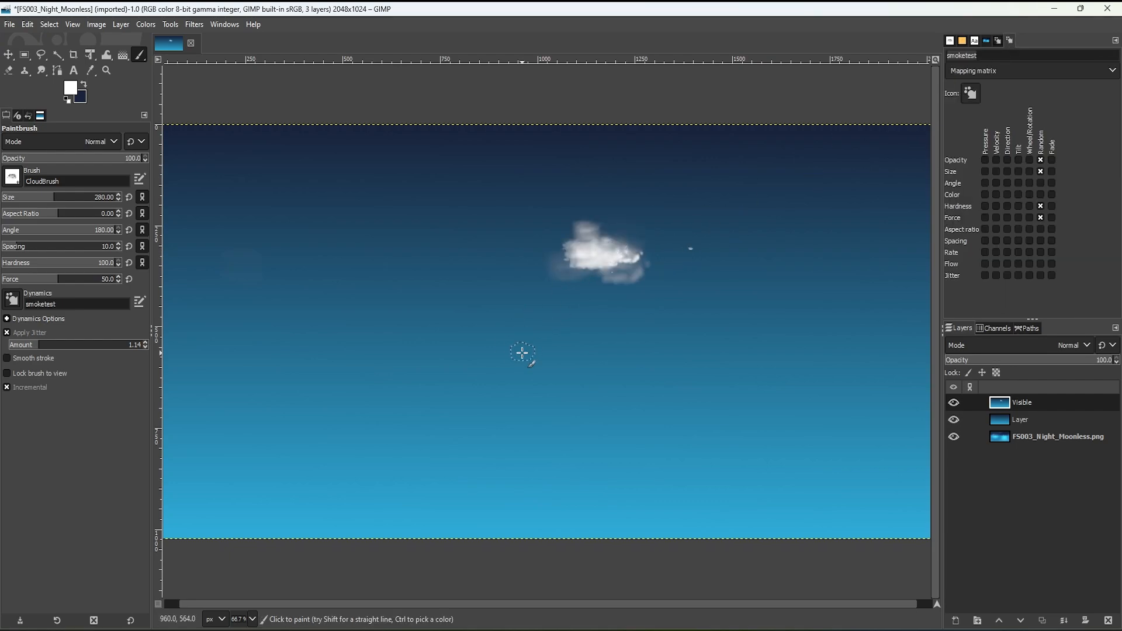
Undo the last cloud strokes on the gradient sky and return to the Paintbrush tool.
key("z")
key("ctrl+z")
key("ctrl+z")
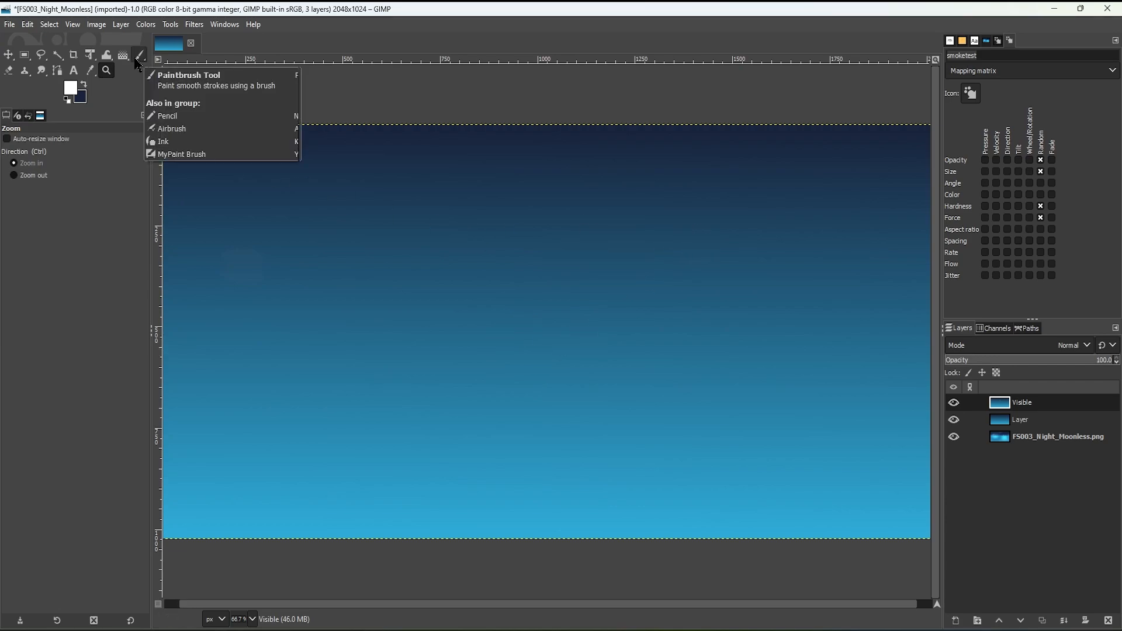
left_click(138, 56)
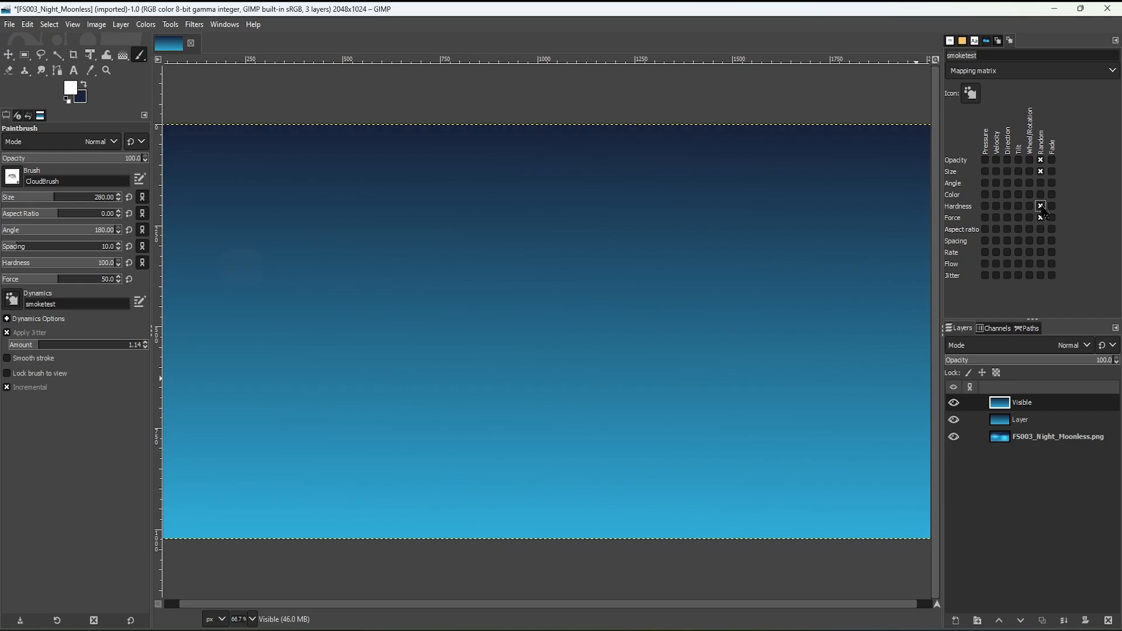
Remove the Random mapping from Hardness and add it to Spacing in the smoketest dynamics, trying each with a cloud stroke and undoing it.
mouse_move(741, 218)
left_mouse_down()
mouse_move(620, 236)
mouse_move(485, 321)
mouse_move(409, 275)
mouse_move(327, 257)
mouse_move(304, 269)
left_mouse_up()
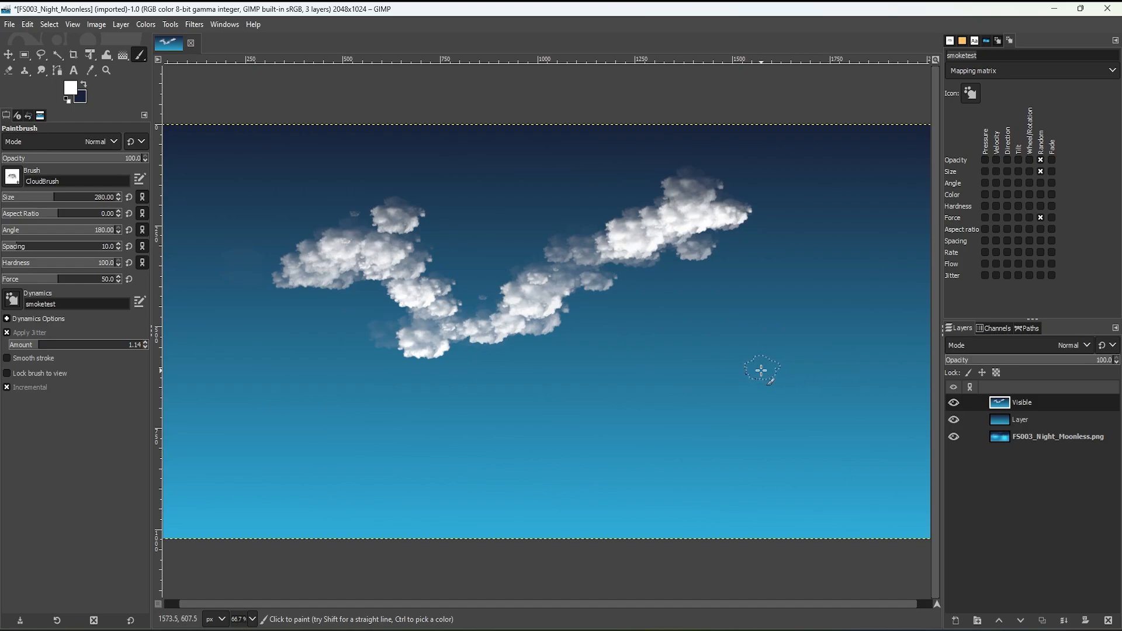
key("ctrl+z")
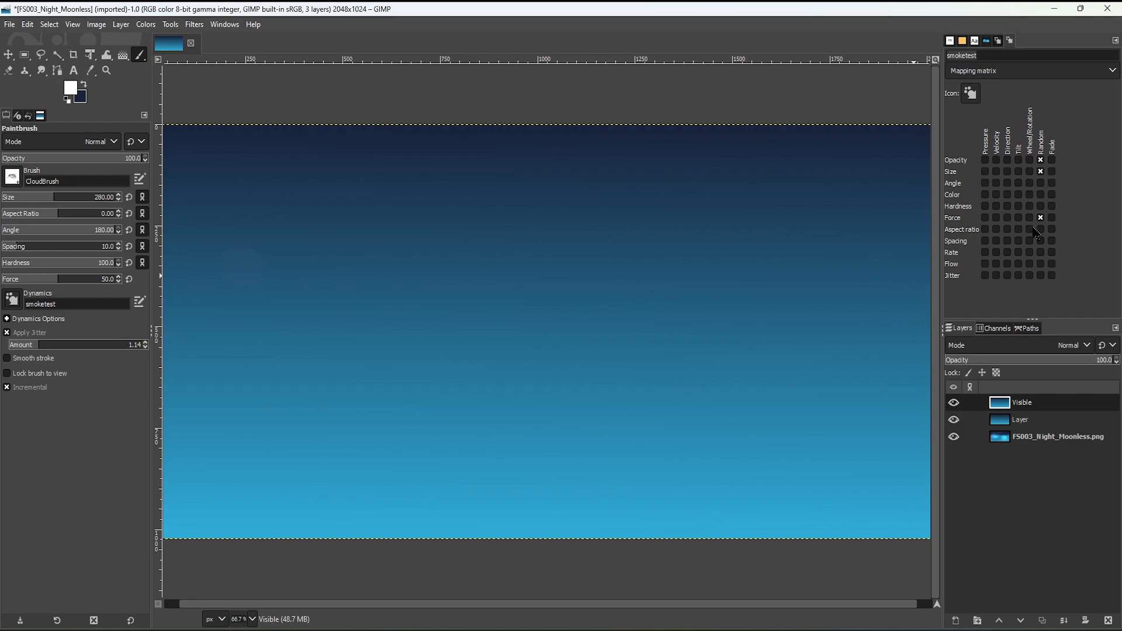
left_click(1042, 241)
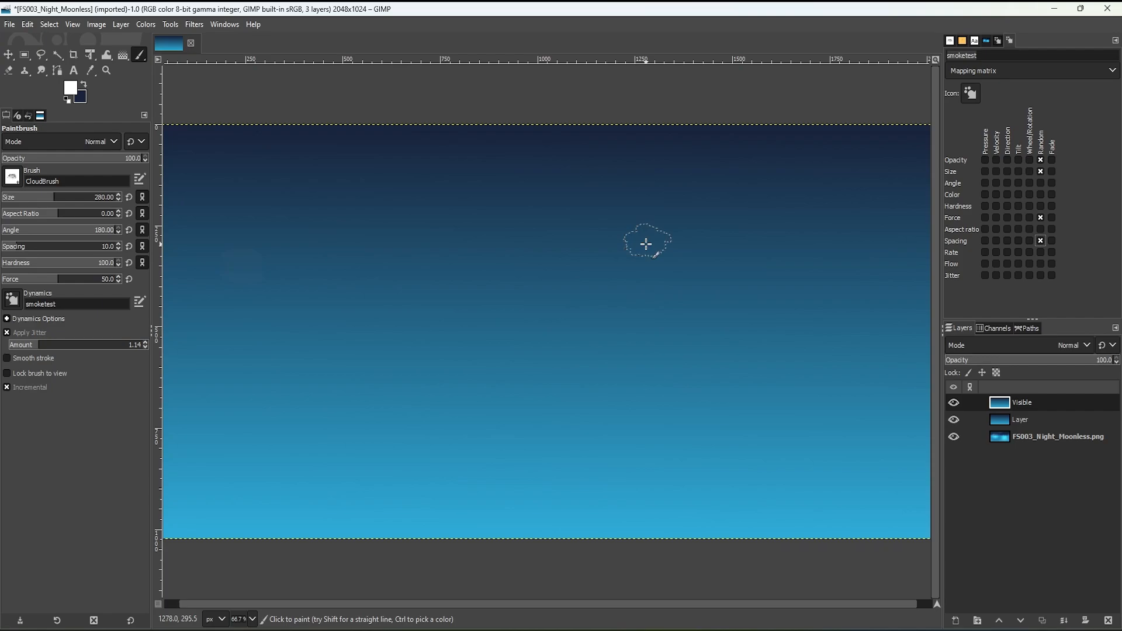
mouse_move(647, 243)
left_mouse_down()
mouse_move(561, 239)
mouse_move(497, 278)
mouse_move(496, 406)
mouse_move(684, 318)
mouse_move(394, 313)
mouse_move(556, 327)
mouse_move(468, 310)
mouse_move(643, 351)
left_mouse_up()
key("ctrl+z")
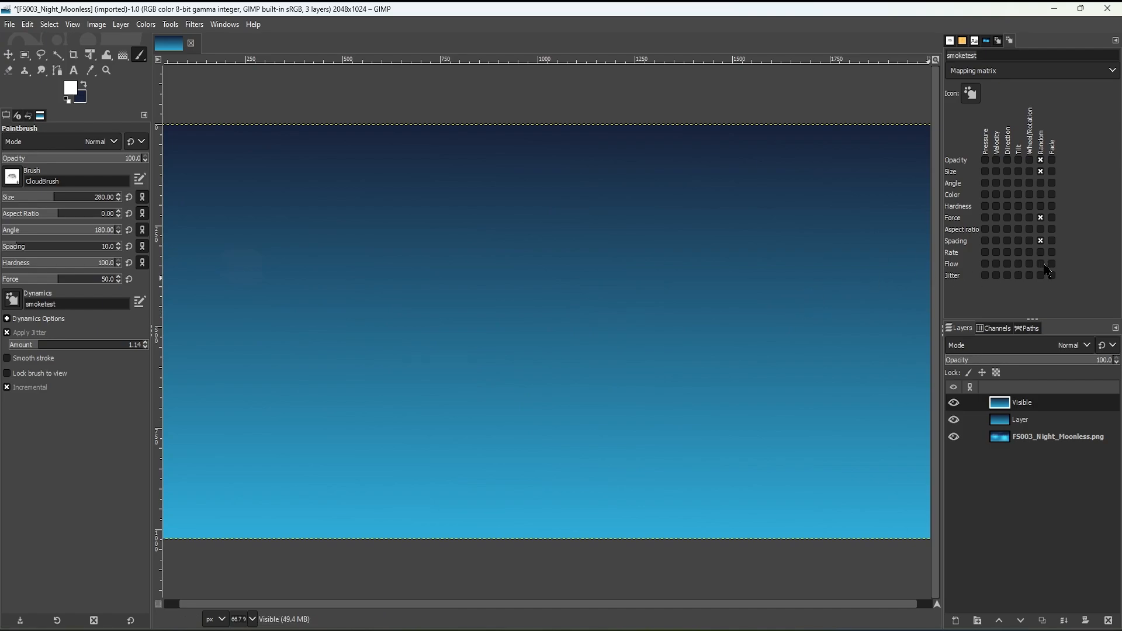
Map Random to Jitter and Flow in the smoketest dynamics, painting a test cloud stroke after each and undoing it.
left_click(1041, 275)
mouse_move(704, 283)
left_mouse_down()
mouse_move(515, 295)
mouse_move(431, 340)
mouse_move(441, 398)
mouse_move(629, 386)
mouse_move(673, 272)
mouse_move(438, 232)
mouse_move(419, 366)
mouse_move(667, 325)
mouse_move(491, 347)
mouse_move(511, 225)
mouse_move(474, 354)
left_mouse_up()
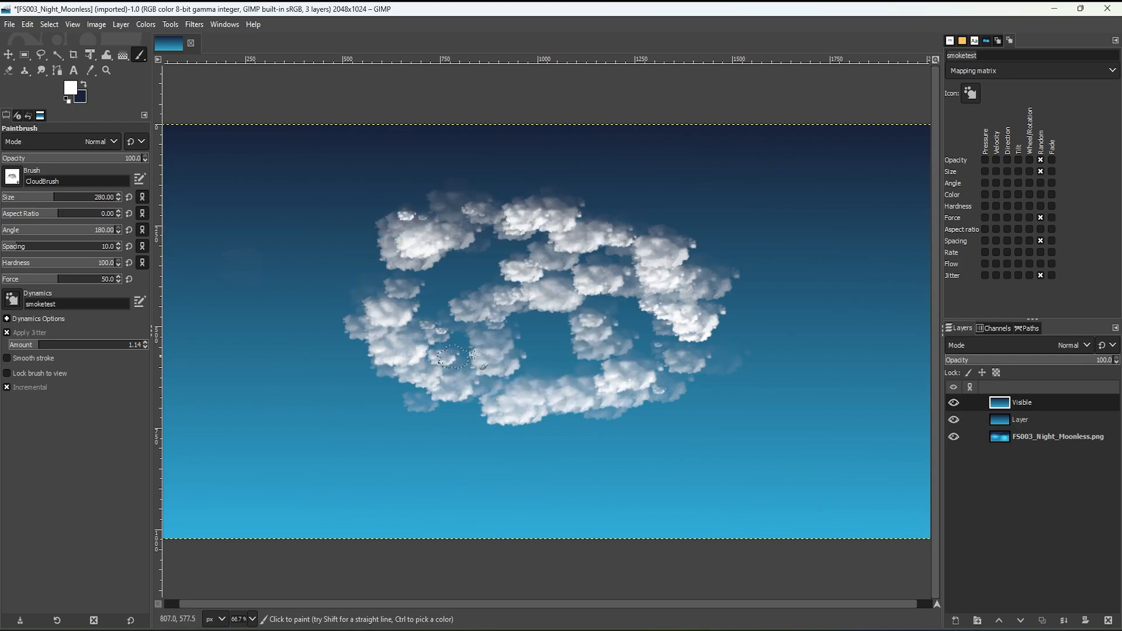
key("ctrl+z")
left_click(1041, 264)
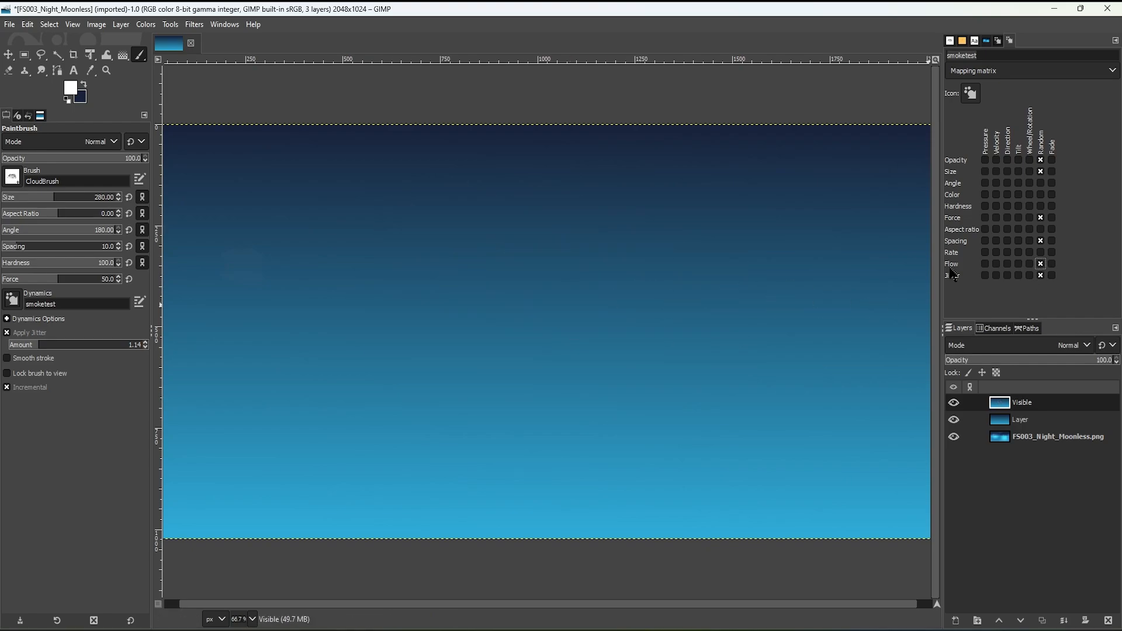
mouse_move(707, 245)
left_mouse_down()
mouse_move(552, 304)
mouse_move(437, 378)
mouse_move(292, 366)
mouse_move(382, 281)
mouse_move(587, 388)
mouse_move(738, 328)
mouse_move(594, 262)
mouse_move(364, 348)
mouse_move(463, 262)
mouse_move(807, 321)
left_mouse_up()
key("ctrl+z")
Map Random to Rate and Aspect ratio in the smoketest dynamics, painting a test cloud stroke after each and undoing it.
left_click(1041, 252)
mouse_move(608, 257)
left_mouse_down()
mouse_move(411, 392)
mouse_move(336, 294)
mouse_move(560, 378)
mouse_move(739, 328)
mouse_move(559, 308)
mouse_move(320, 391)
mouse_move(467, 289)
mouse_move(779, 385)
mouse_move(603, 271)
mouse_move(279, 351)
left_mouse_up()
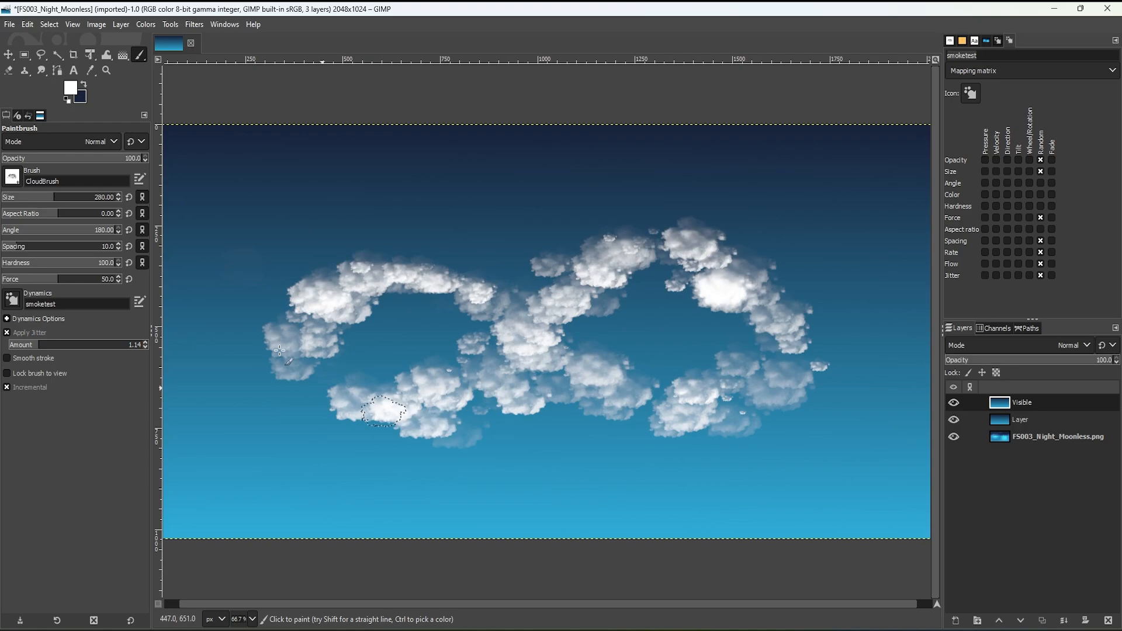
key("ctrl+z")
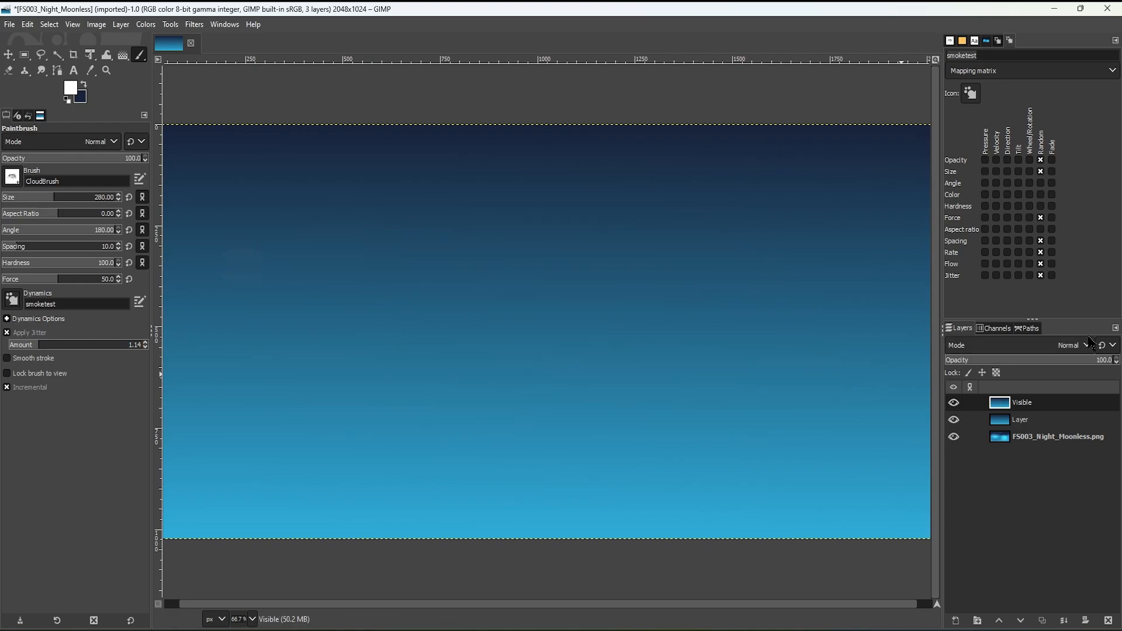
left_click(1041, 229)
mouse_move(757, 266)
left_mouse_down()
mouse_move(593, 331)
mouse_move(444, 281)
left_mouse_up()
key("ctrl+z")
Browse the paint dynamics list, create a new blank dynamics, and stamp one test cloud with it before undoing the stamp.
left_click(998, 40)
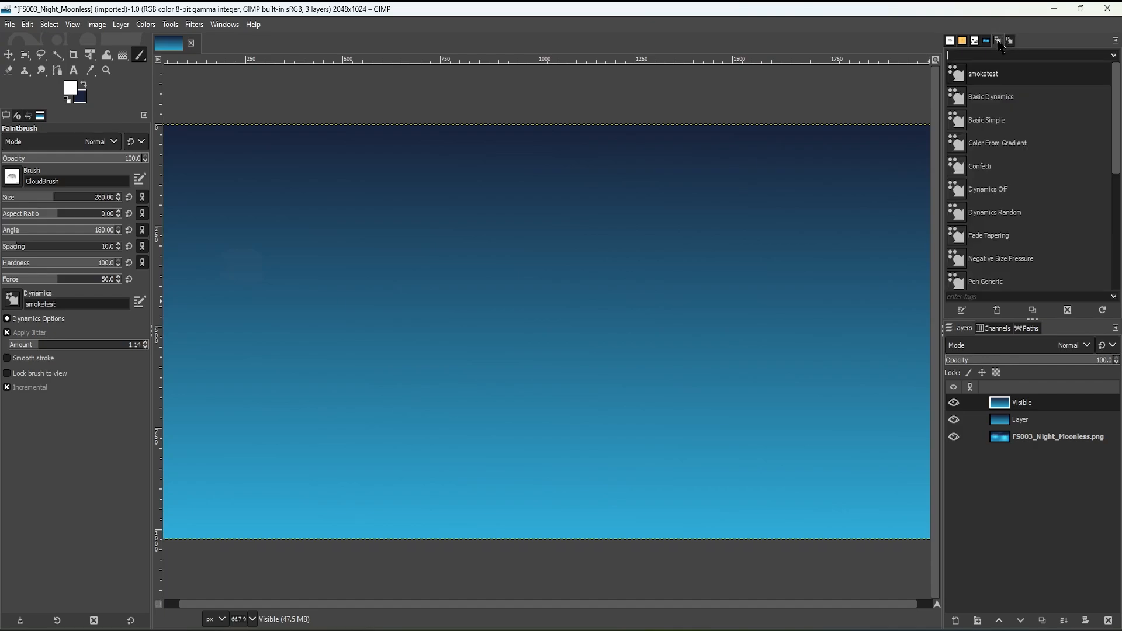
scroll(1015, 111, "down", 5)
scroll(1007, 85, "down", 5)
scroll(998, 121, "up", 5)
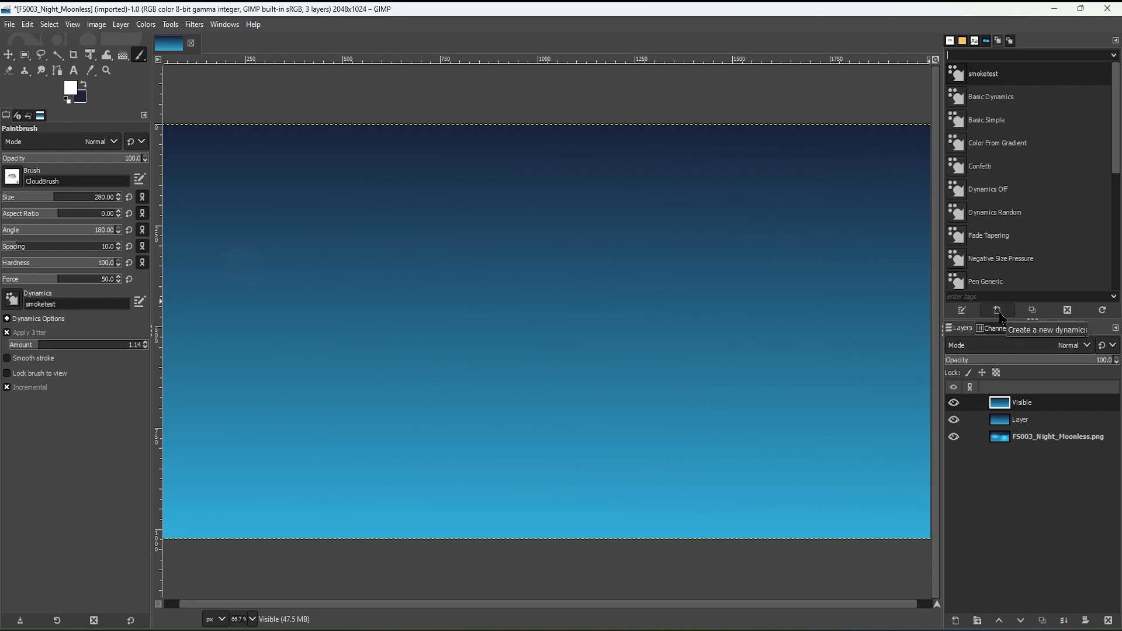
left_click(998, 310)
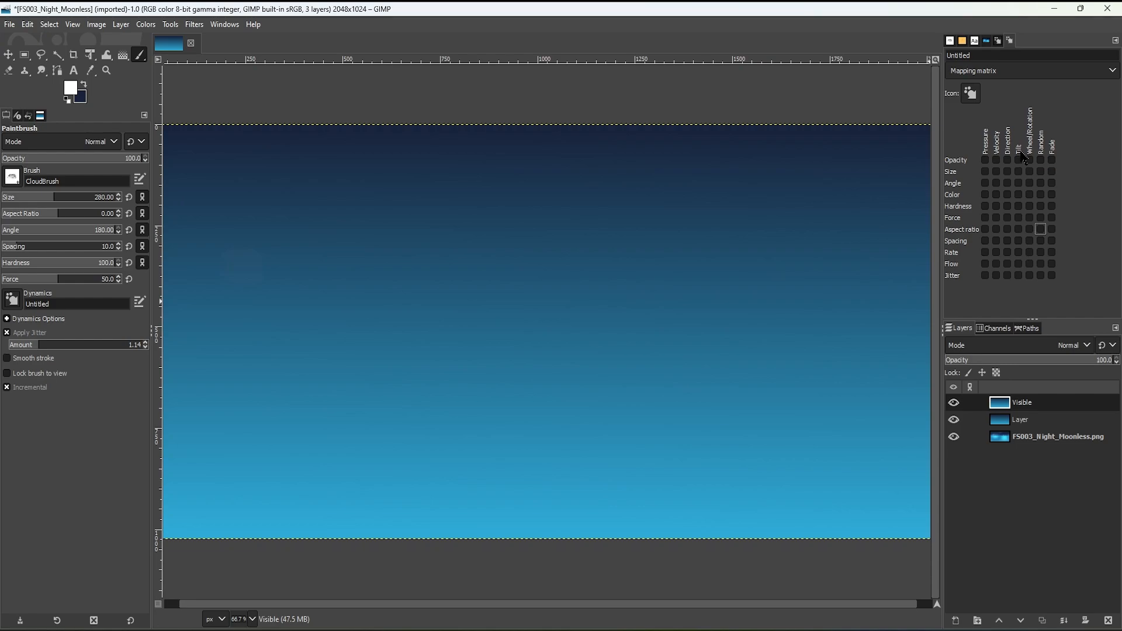
left_click(726, 231)
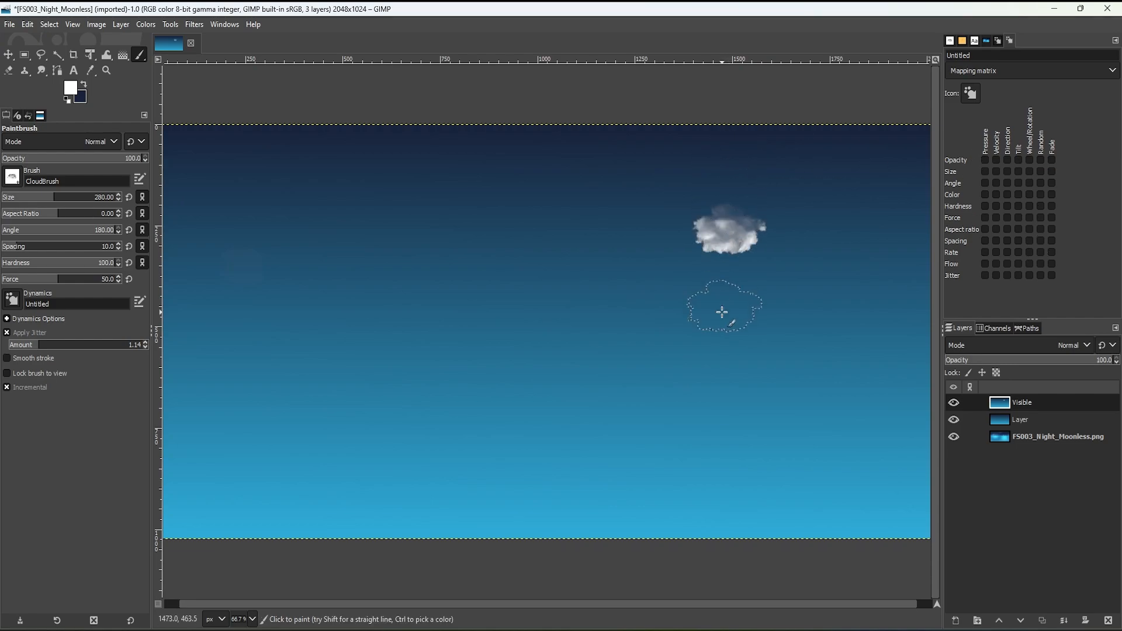
key("ctrl+z")
Delete the Untitled paint dynamics and select the smoketest dynamics again.
left_click(999, 41)
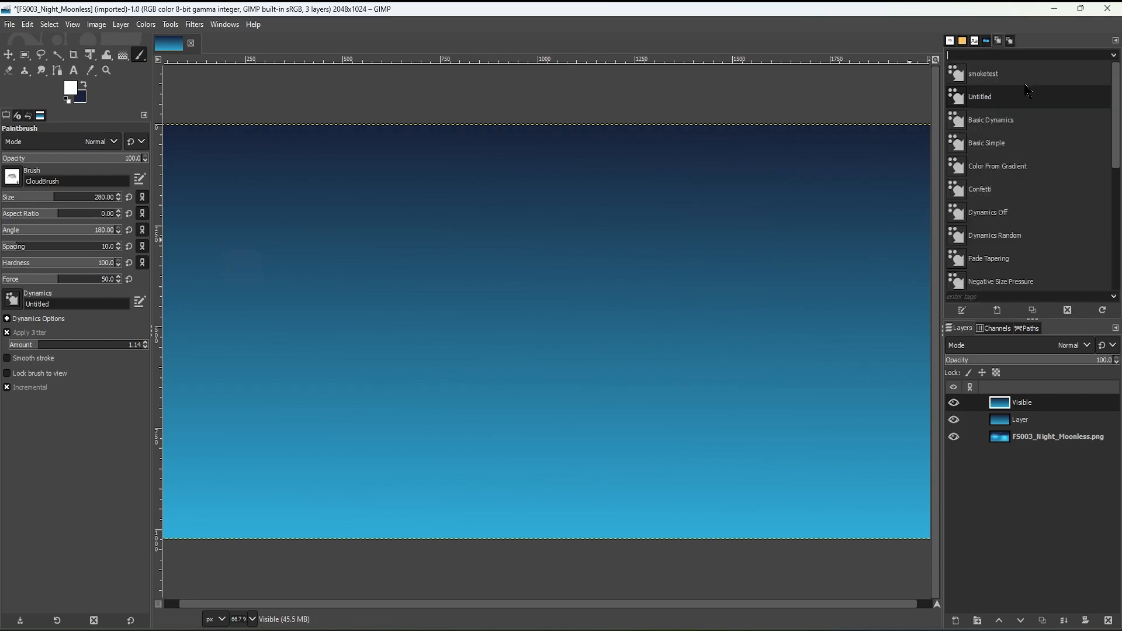
left_click(1028, 79)
right_click(1007, 100)
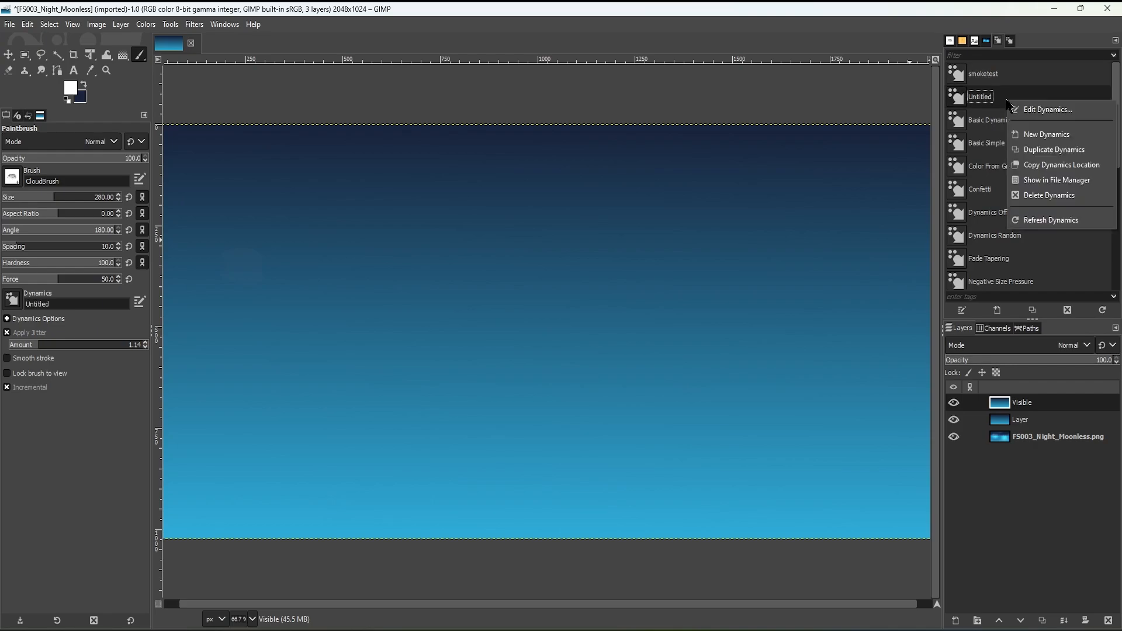
left_click(1056, 199)
left_click(593, 367)
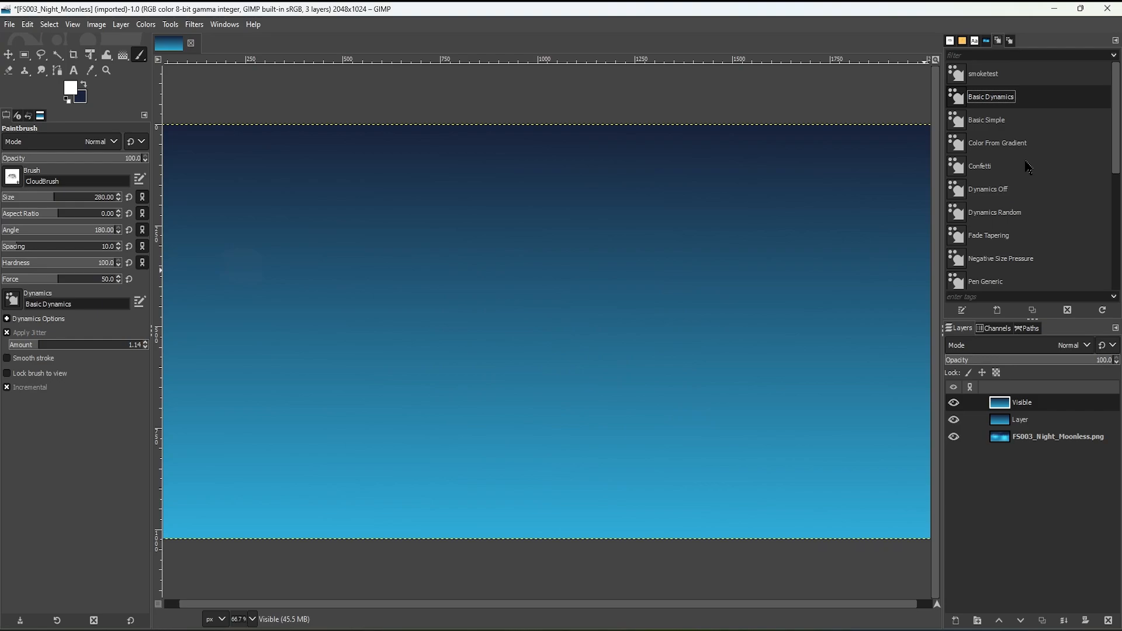
left_click(1020, 75)
Try a cloud stroke in white and another with the colors swapped, undo both, and swap the colors back.
mouse_move(744, 263)
left_mouse_down()
mouse_move(499, 278)
mouse_move(710, 335)
mouse_move(679, 277)
mouse_move(584, 311)
left_mouse_up()
key("ctrl+z")
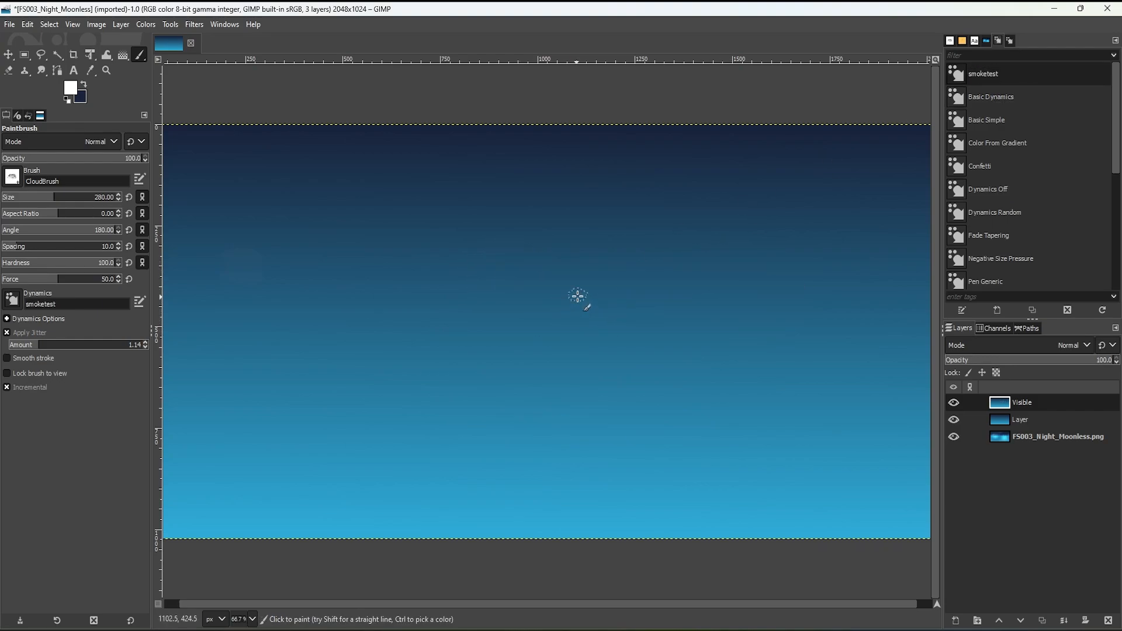
left_click(84, 86)
mouse_move(331, 264)
left_mouse_down()
mouse_move(450, 299)
mouse_move(439, 257)
mouse_move(308, 296)
mouse_move(500, 268)
mouse_move(314, 301)
mouse_move(497, 306)
mouse_move(274, 325)
mouse_move(437, 326)
mouse_move(439, 273)
mouse_move(350, 334)
left_mouse_up()
key("ctrl+z")
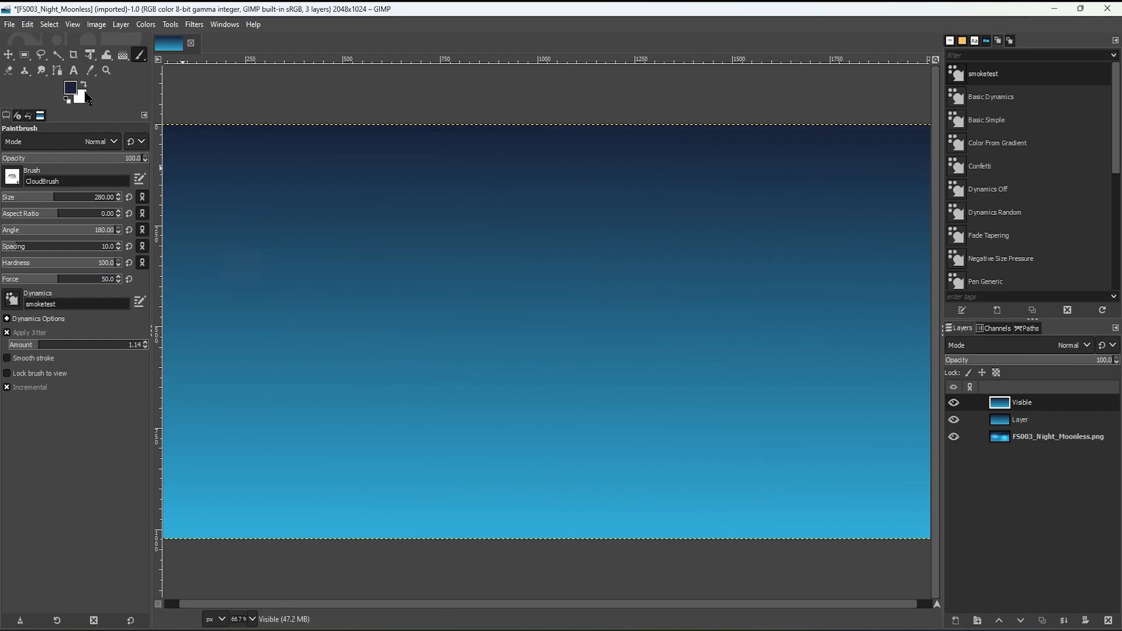
left_click(85, 85)
Set the foreground color to muted blue 39697c and paint a wide faint cloud across the sky's left part, redoing the first attempt.
left_click(74, 89)
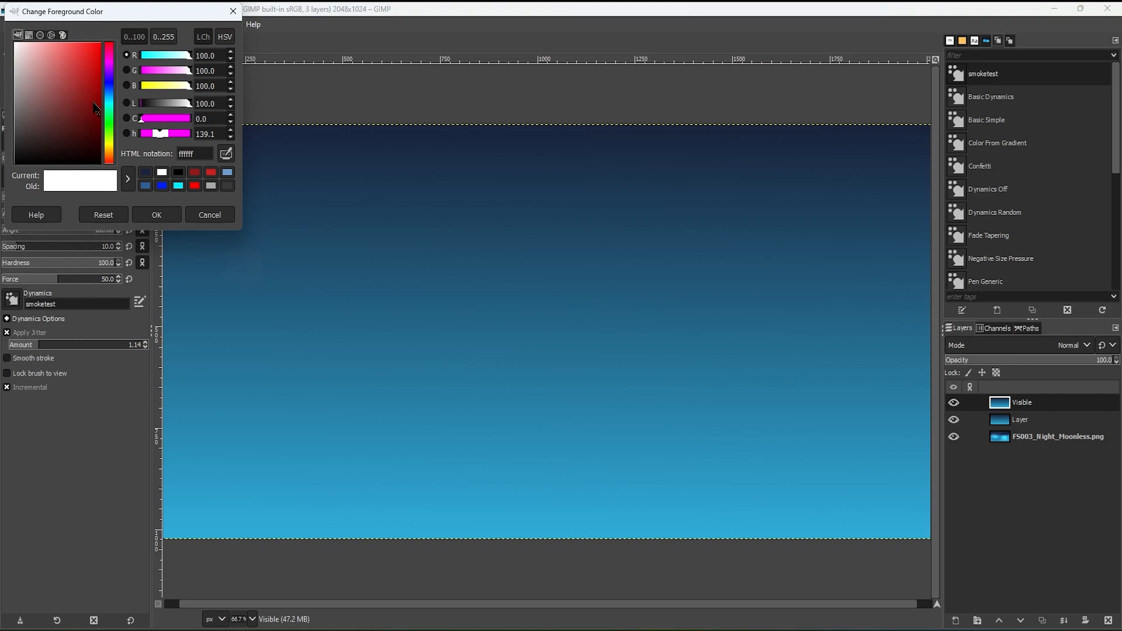
mouse_move(111, 122)
left_mouse_down()
mouse_move(112, 102)
mouse_move(63, 44)
mouse_move(73, 101)
mouse_move(61, 105)
left_mouse_up()
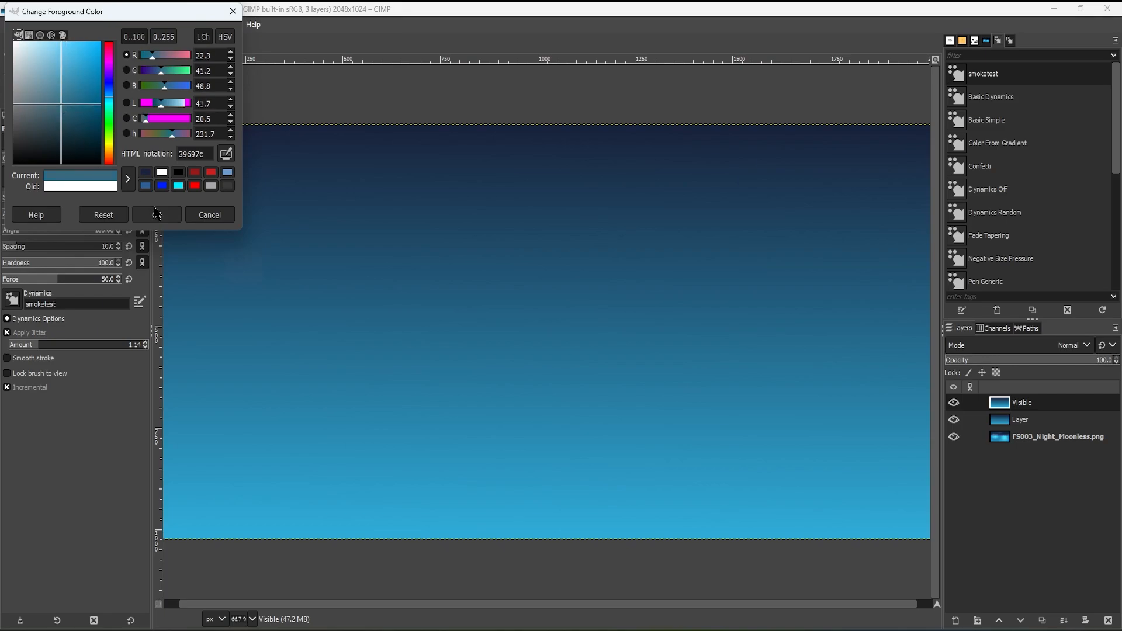
left_click(156, 213)
mouse_move(250, 283)
left_mouse_down()
mouse_move(250, 292)
mouse_move(357, 293)
mouse_move(344, 300)
mouse_move(358, 303)
mouse_move(362, 281)
left_mouse_up()
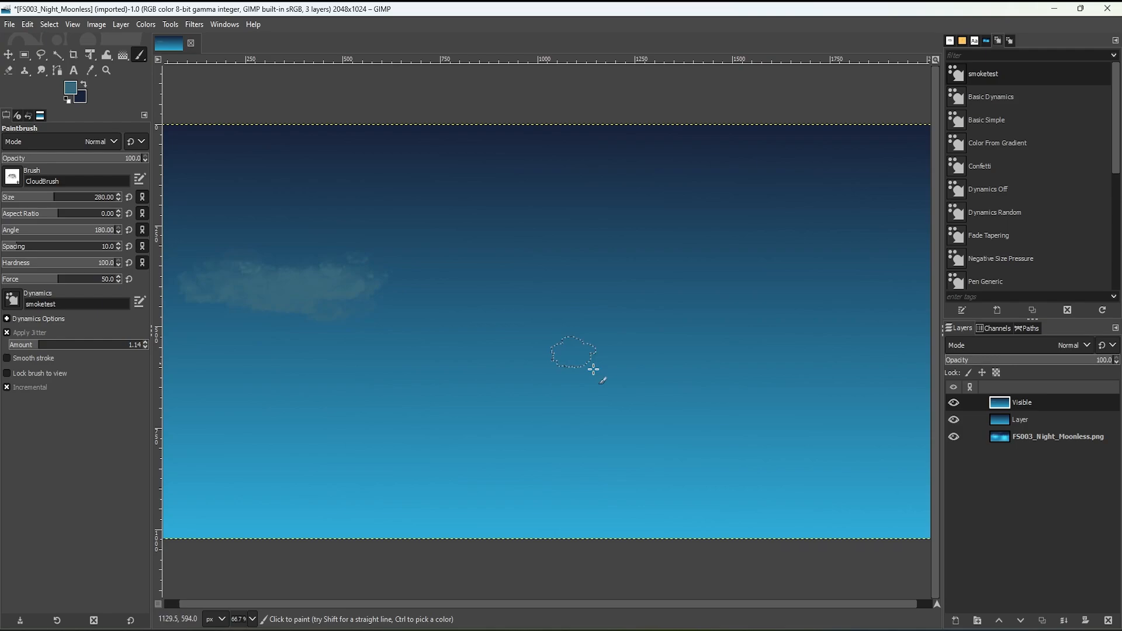
key("ctrl+z")
mouse_move(289, 298)
left_mouse_down()
mouse_move(354, 256)
mouse_move(261, 299)
mouse_move(246, 293)
mouse_move(314, 279)
mouse_move(258, 266)
mouse_move(371, 270)
mouse_move(215, 274)
mouse_move(360, 284)
mouse_move(255, 282)
mouse_move(325, 287)
left_mouse_up()
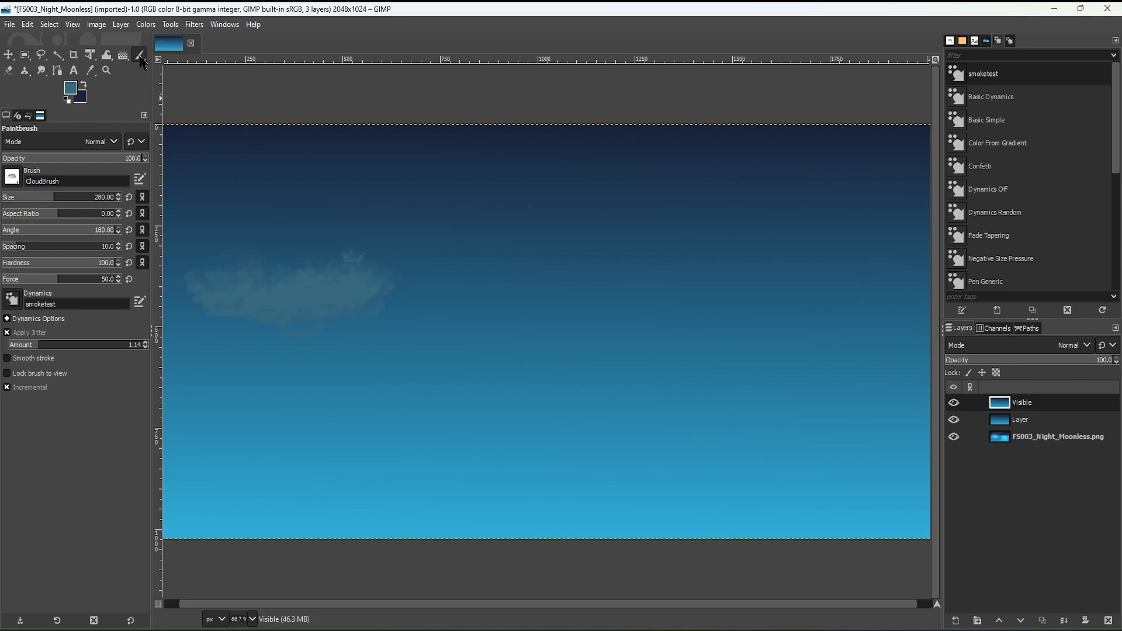
Use the Eraser with the 2. Hardness 050 brush and Apply Jitter off to thin out the faint cloud, undoing the first jittered erasing.
left_click(10, 71)
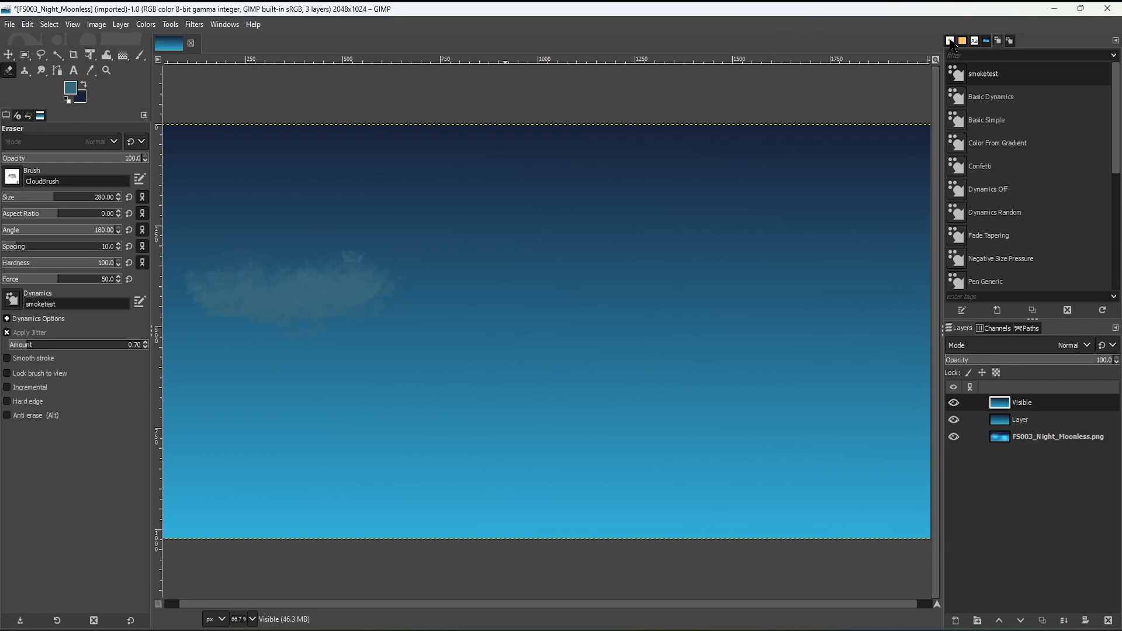
key("ctrl")
left_click(950, 41)
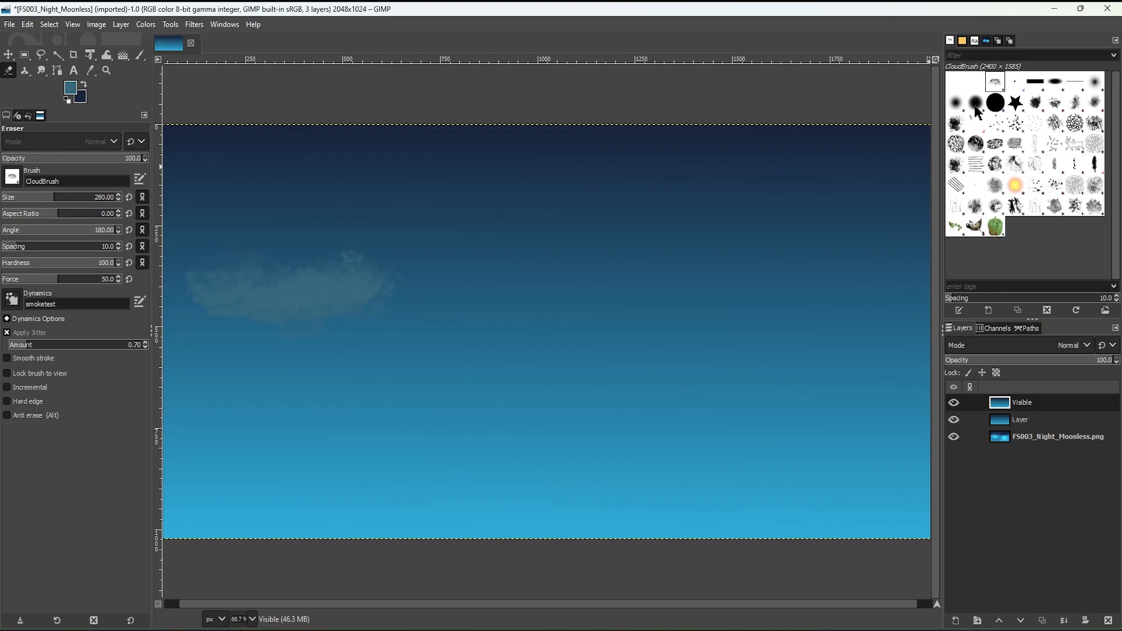
left_click(956, 105)
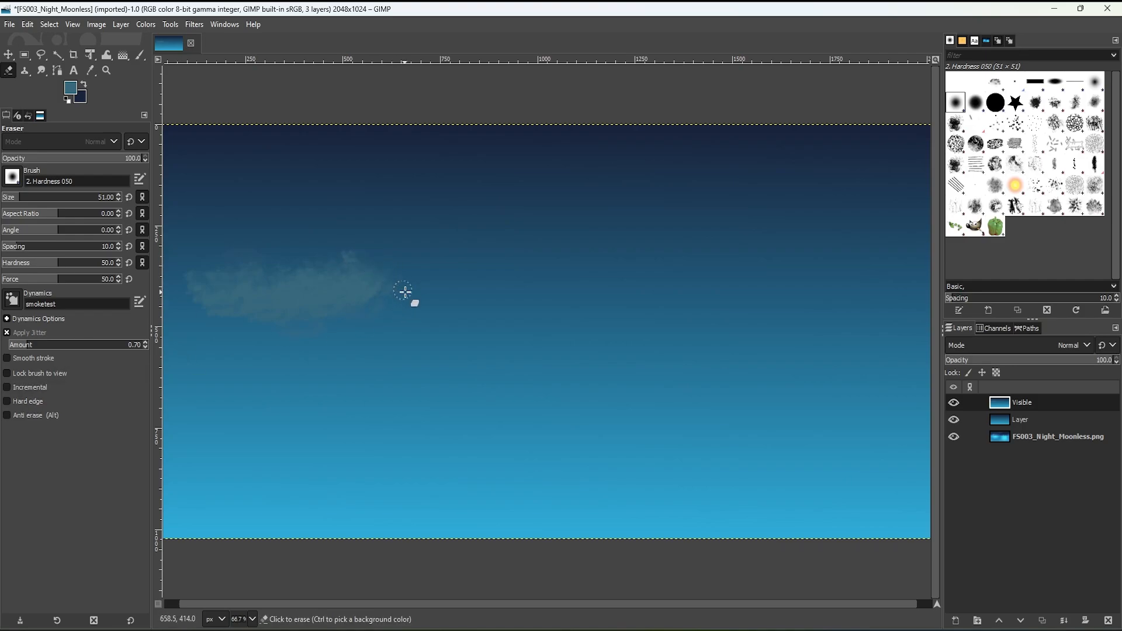
mouse_move(405, 291)
left_mouse_down()
mouse_move(347, 252)
mouse_move(391, 290)
left_mouse_up()
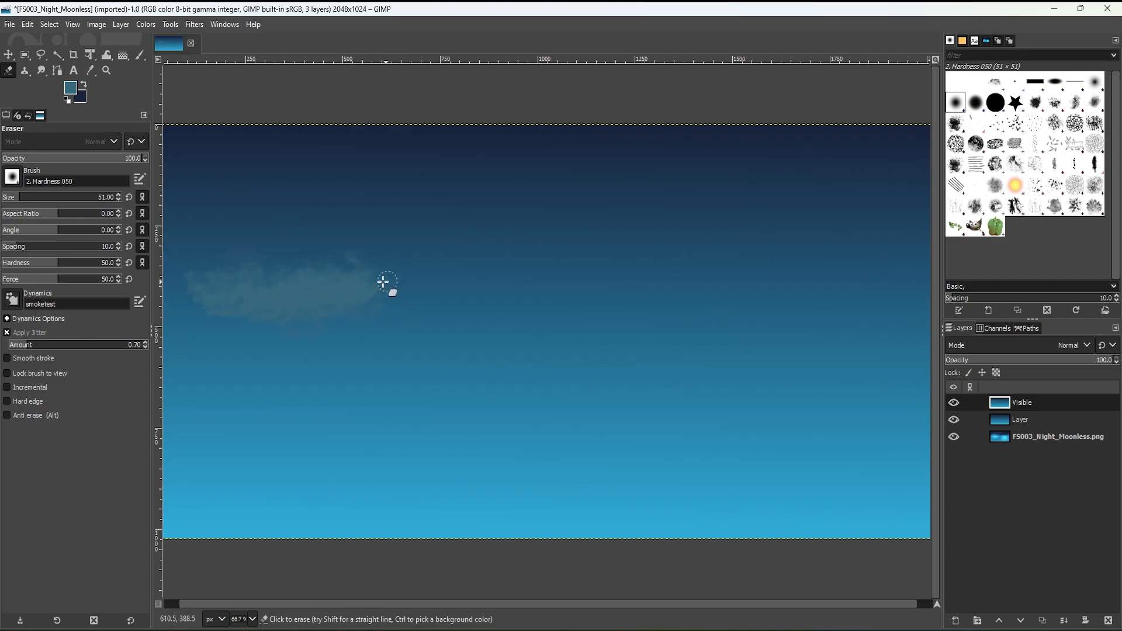
key("ctrl+z")
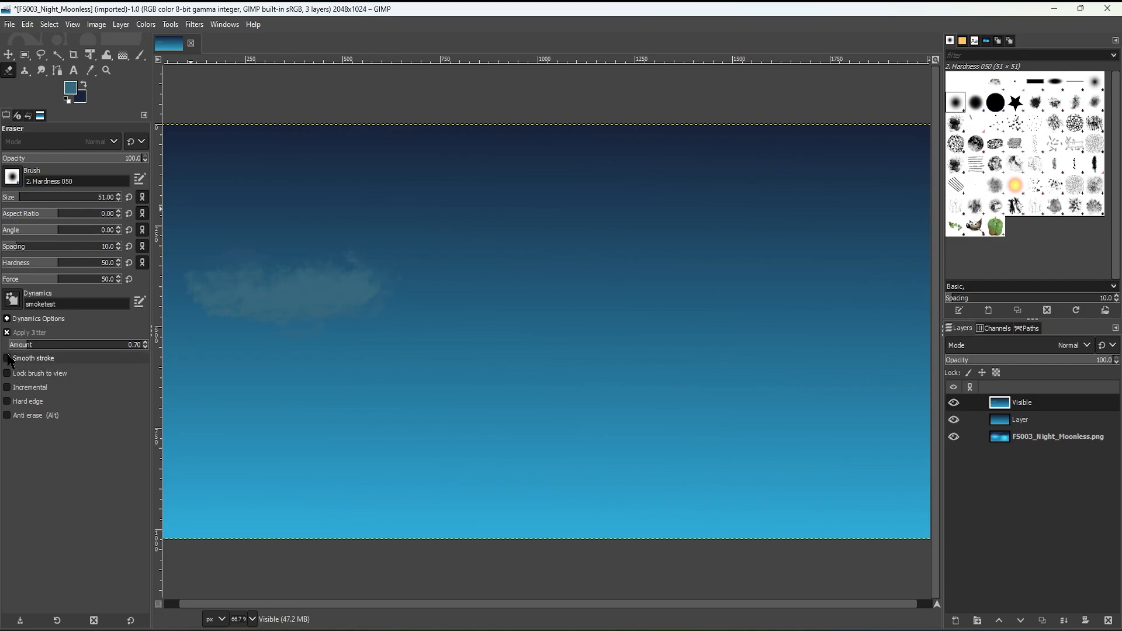
left_click(10, 332)
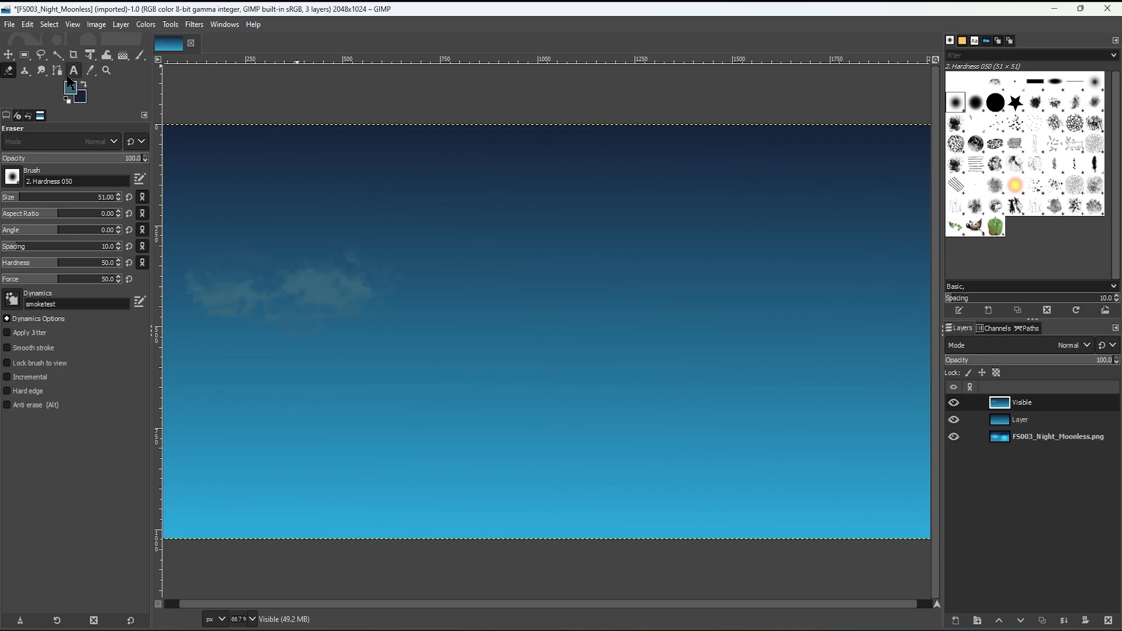
Paint a small faint cloud on the right side of the sky using the Paintbrush with the 2. Hardness 050 brush.
left_click(139, 58)
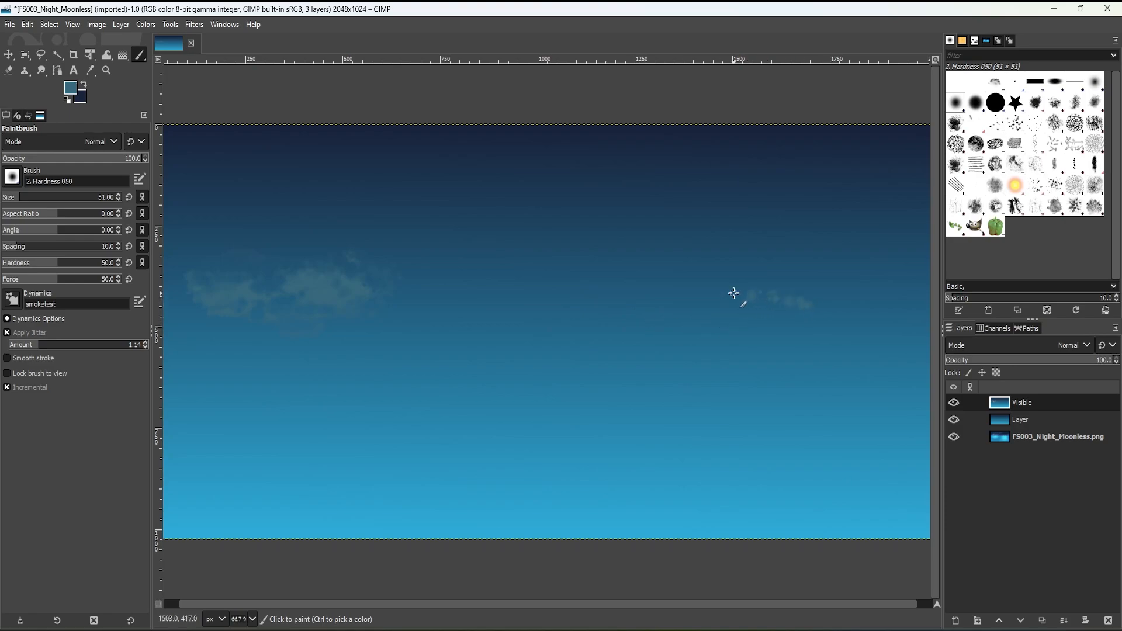
mouse_move(802, 303)
left_mouse_down()
mouse_move(717, 308)
mouse_move(818, 326)
mouse_move(746, 293)
left_mouse_up()
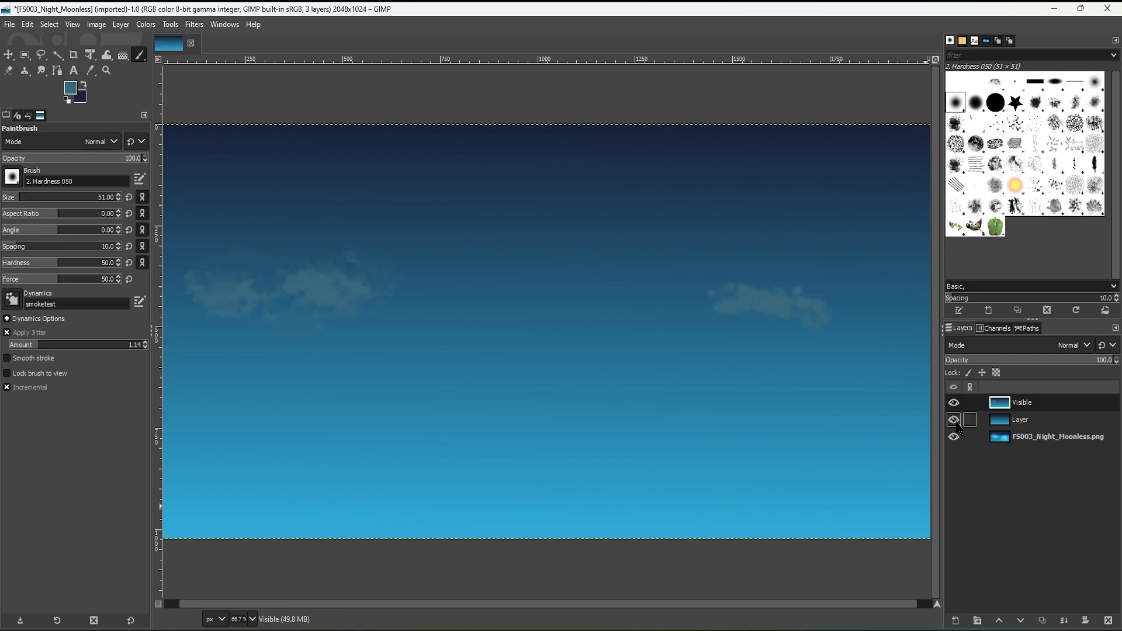
Hide the Visible and Layer layers to examine the original night sky, and show both again.
left_click(954, 402)
left_click(954, 419)
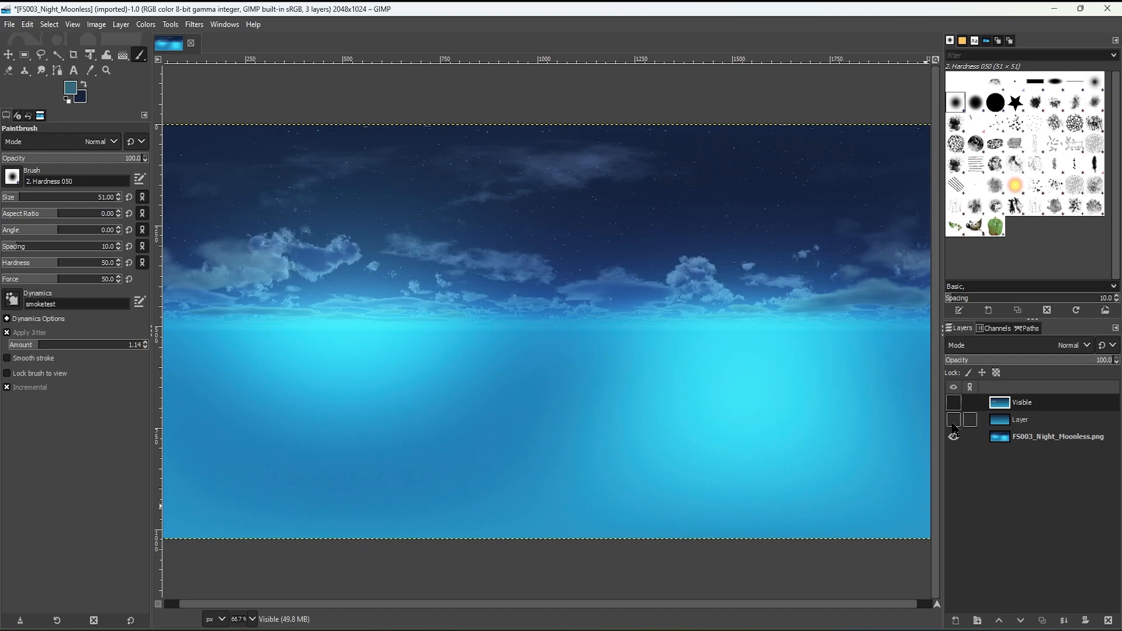
left_click(953, 420)
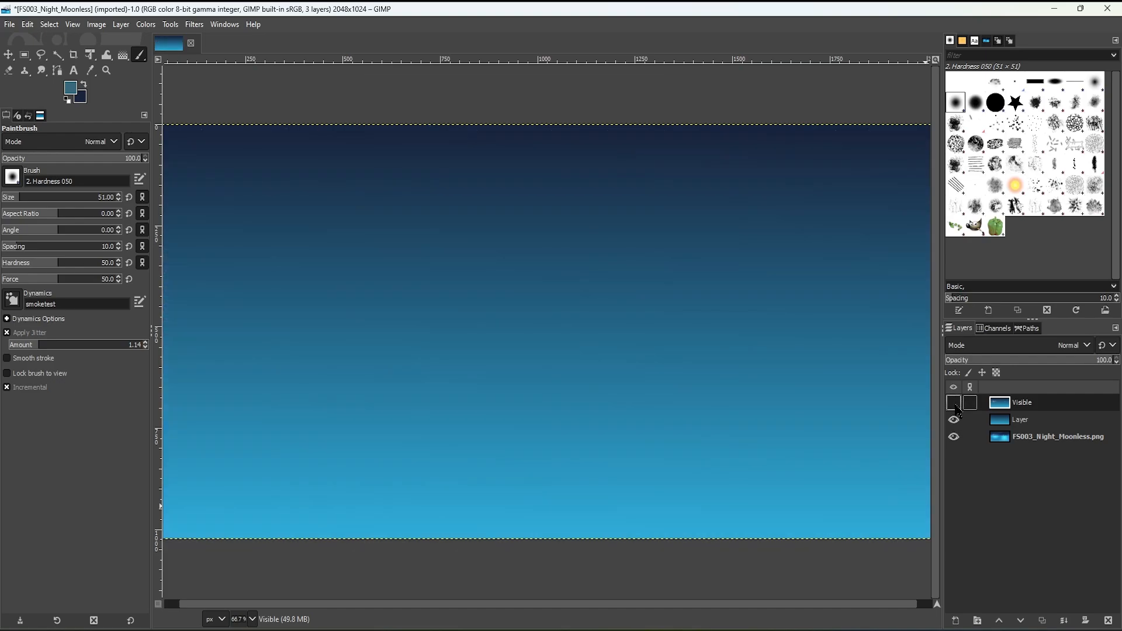
left_click(953, 402)
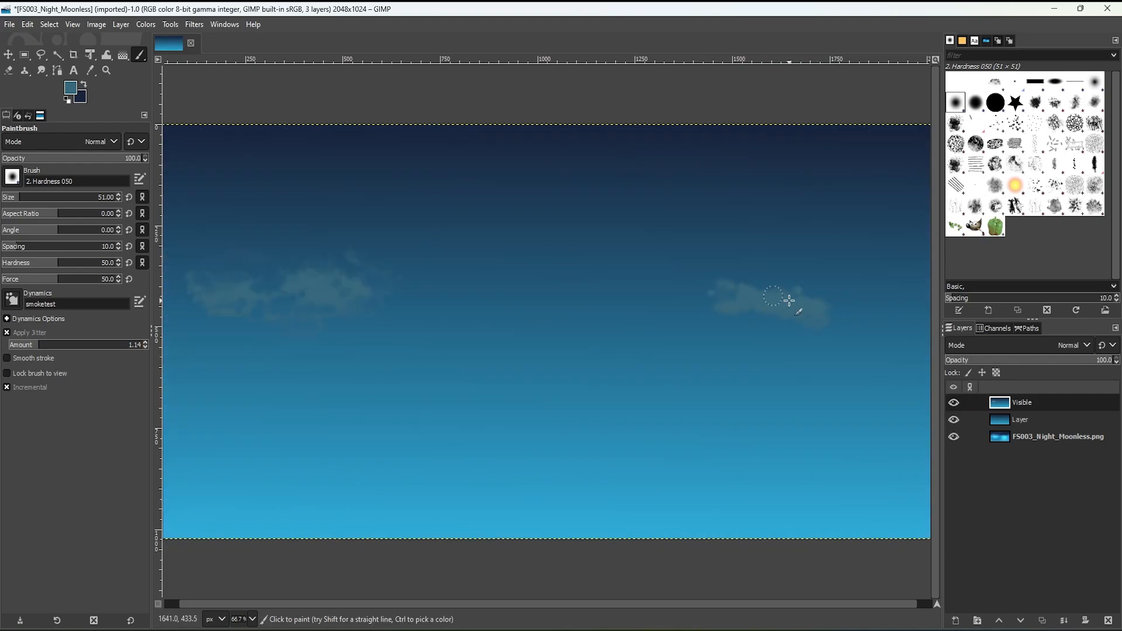
Select the FS003_Night_Moonless.png layer and hide the Visible and Layer layers above it.
left_click(1012, 442)
left_click(953, 402)
left_click(953, 420)
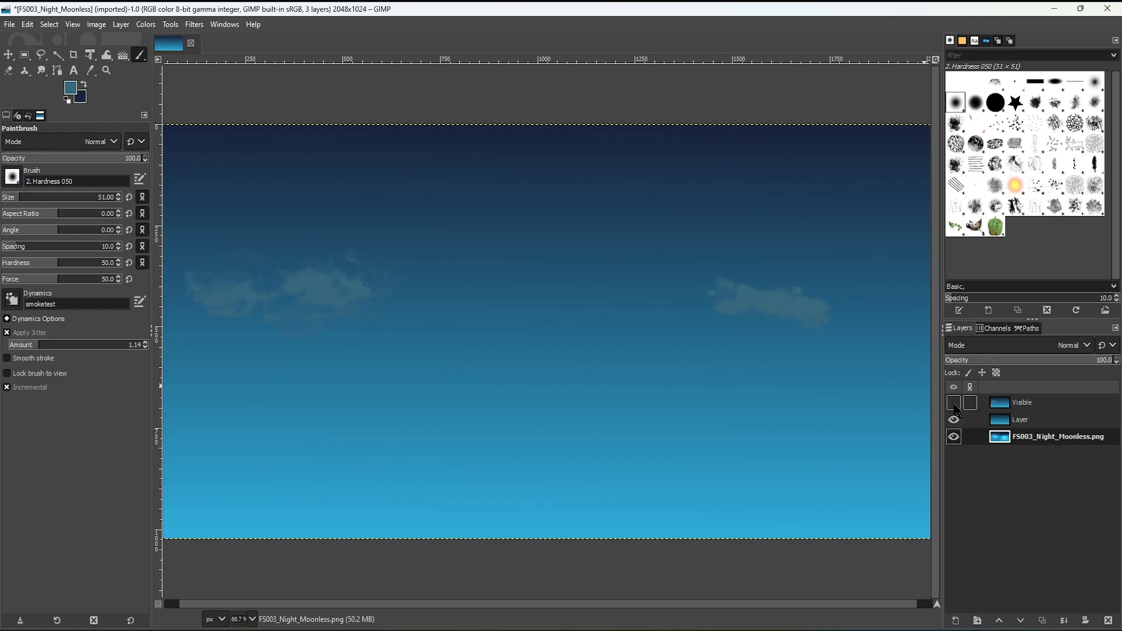
Sample the foreground colour from a light blue cloud in the original night sky, show the two layers above it, and select the Visible layer.
left_click(90, 70)
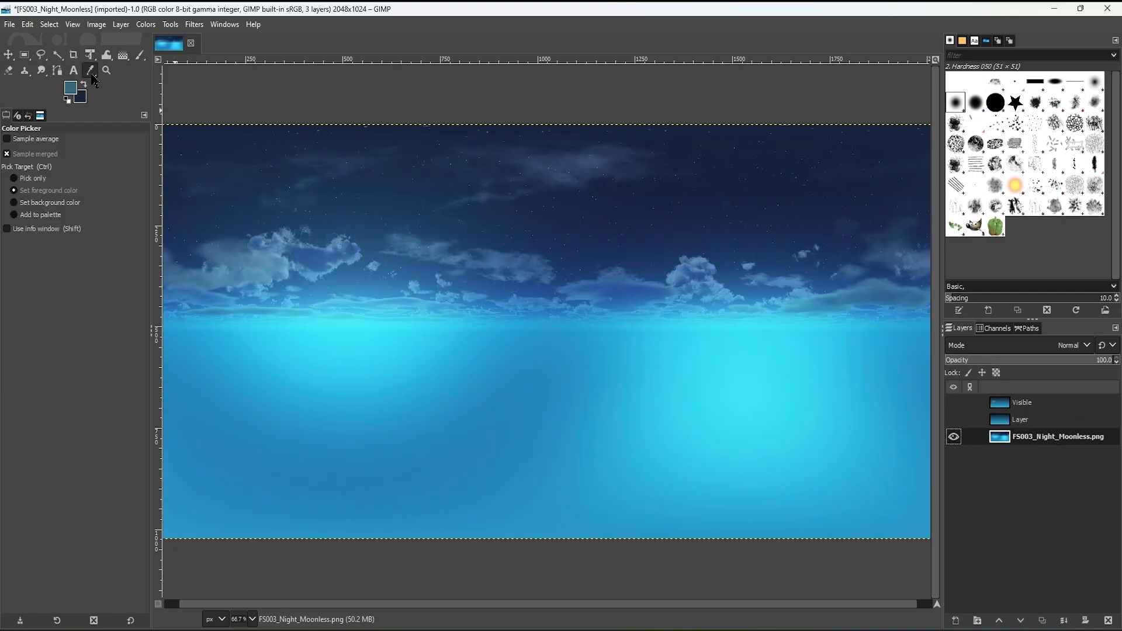
left_click(280, 268)
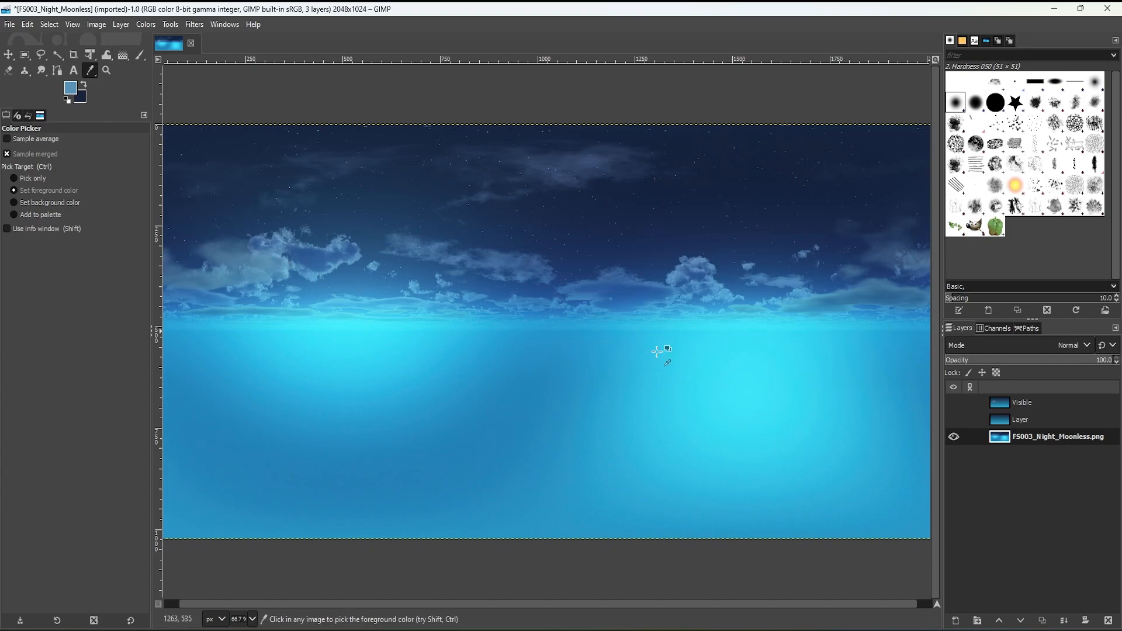
left_click(953, 419)
left_click(953, 402)
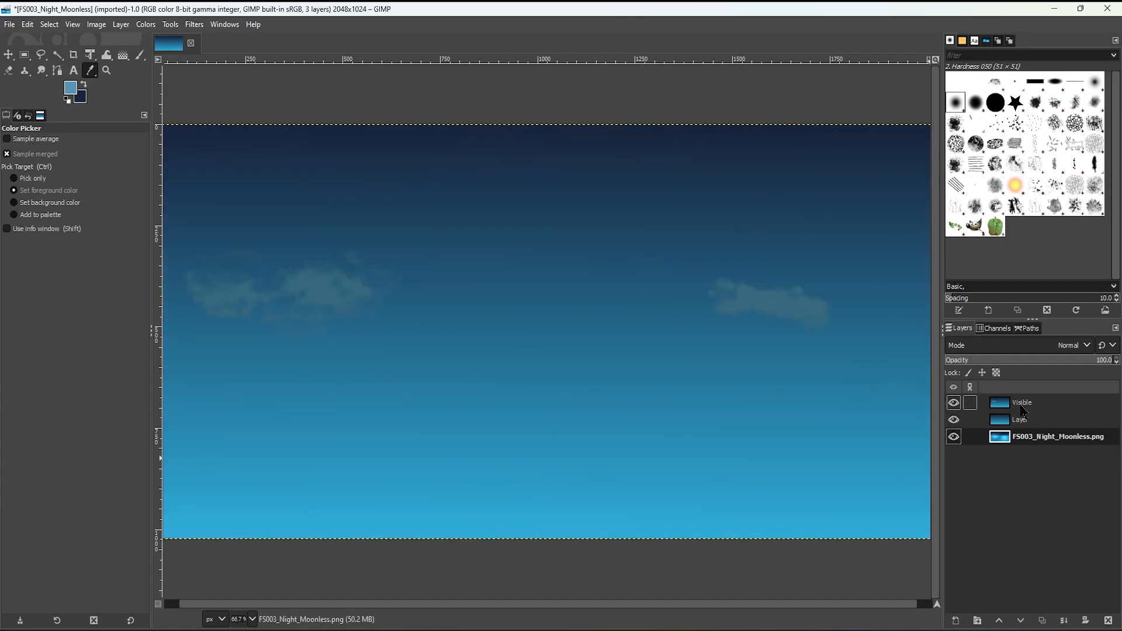
left_click(999, 402)
Paint two light blue clouds in the right half of the sky with the Paintbrush and CloudBrush at size 173, undoing a first 2. Hardness 050 stroke.
left_click(140, 55)
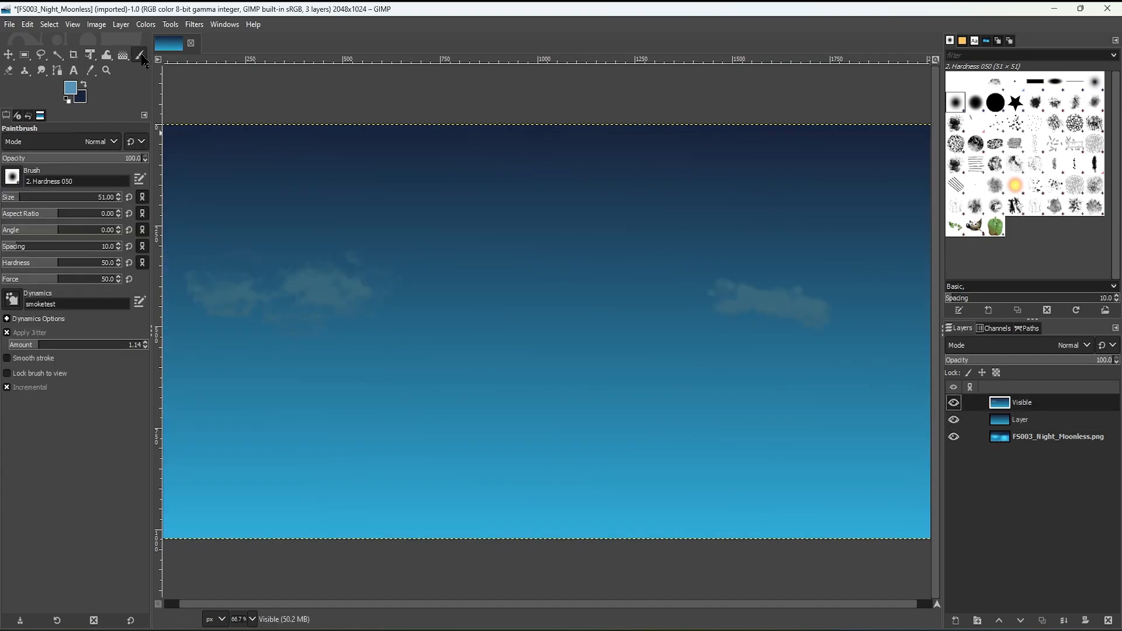
left_click_drag(690, 308, 656, 312)
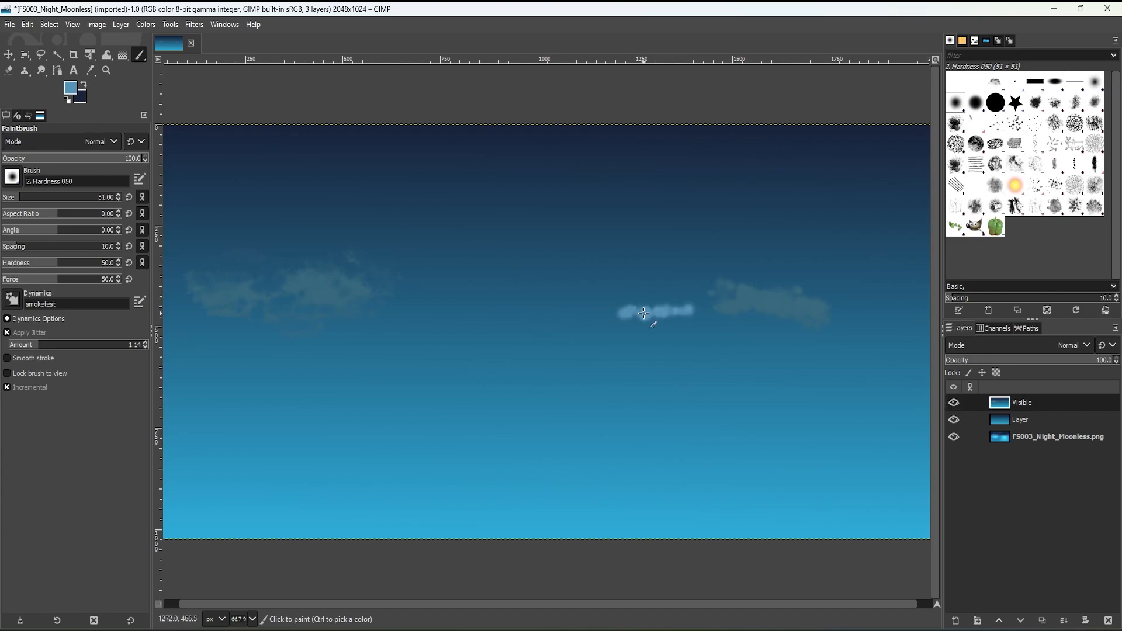
key("ctrl+z")
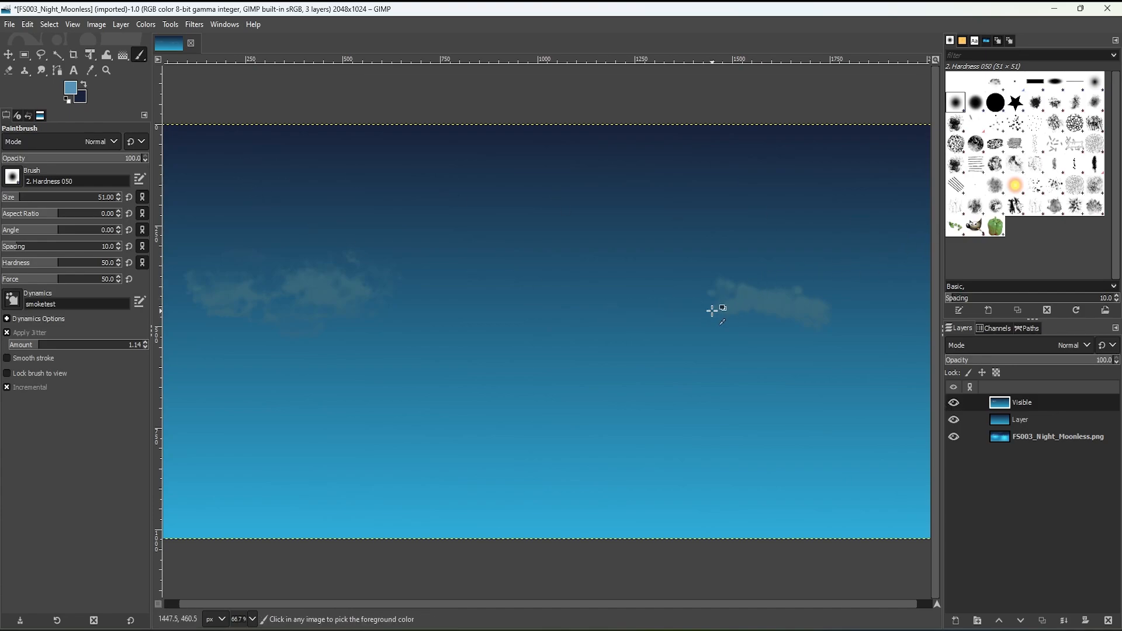
left_click(994, 83)
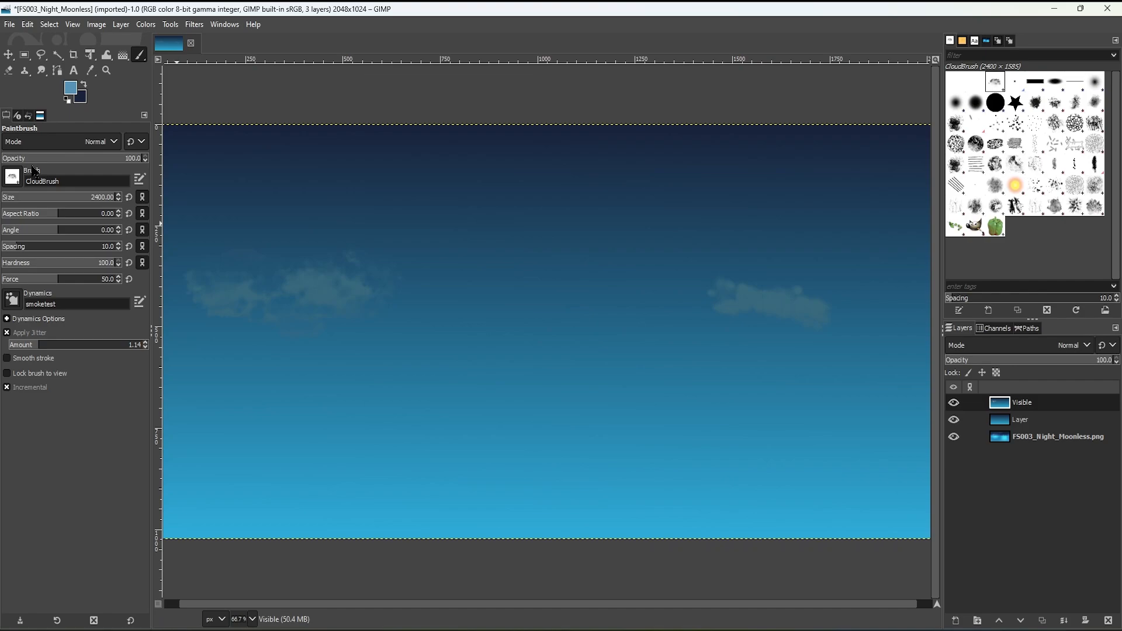
left_click(47, 201)
left_click_drag(42, 203, 41, 203)
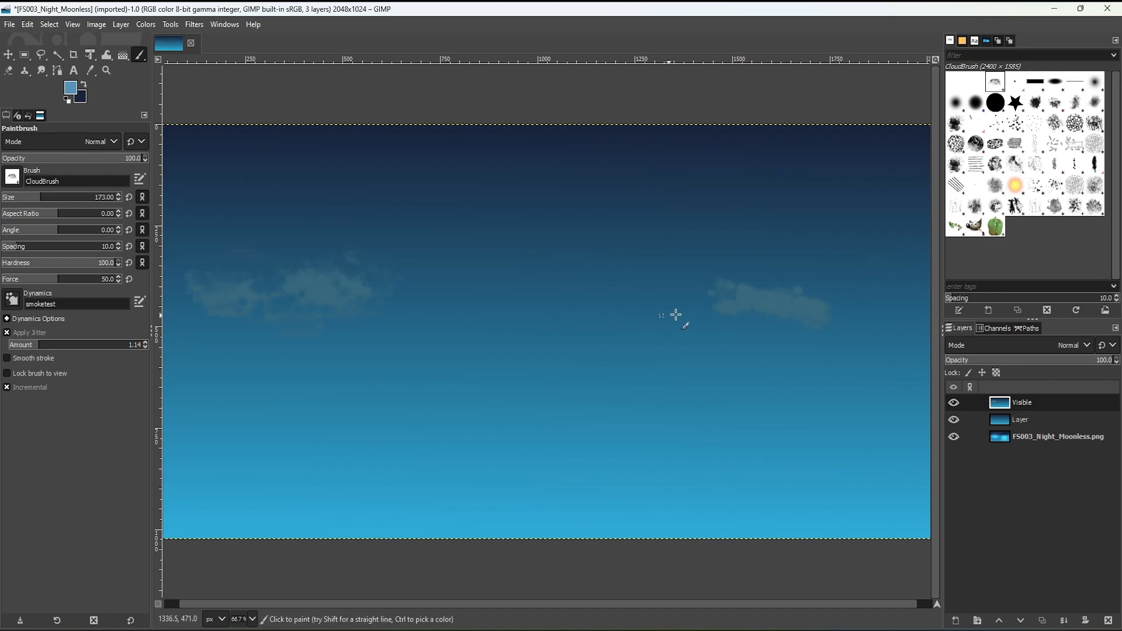
mouse_move(677, 314)
left_mouse_down()
mouse_move(700, 310)
mouse_move(618, 319)
mouse_move(683, 308)
mouse_move(585, 307)
mouse_move(723, 317)
mouse_move(718, 299)
mouse_move(748, 302)
mouse_move(742, 294)
mouse_move(822, 314)
mouse_move(830, 339)
mouse_move(760, 291)
mouse_move(728, 298)
mouse_move(783, 309)
mouse_move(765, 282)
mouse_move(792, 313)
left_mouse_up()
Use the Eraser with the 2. Hardness 050 brush to thin out the two new light blue clouds and make their edges irregular.
left_click(8, 71)
key("ctrl+z")
left_click(957, 105)
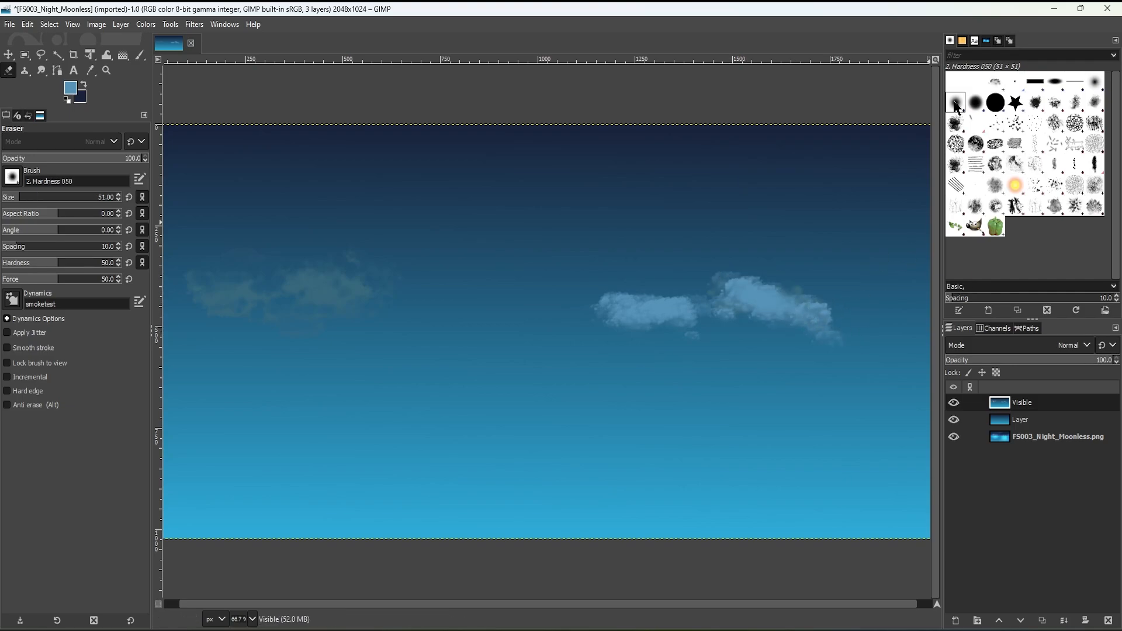
left_click(807, 310)
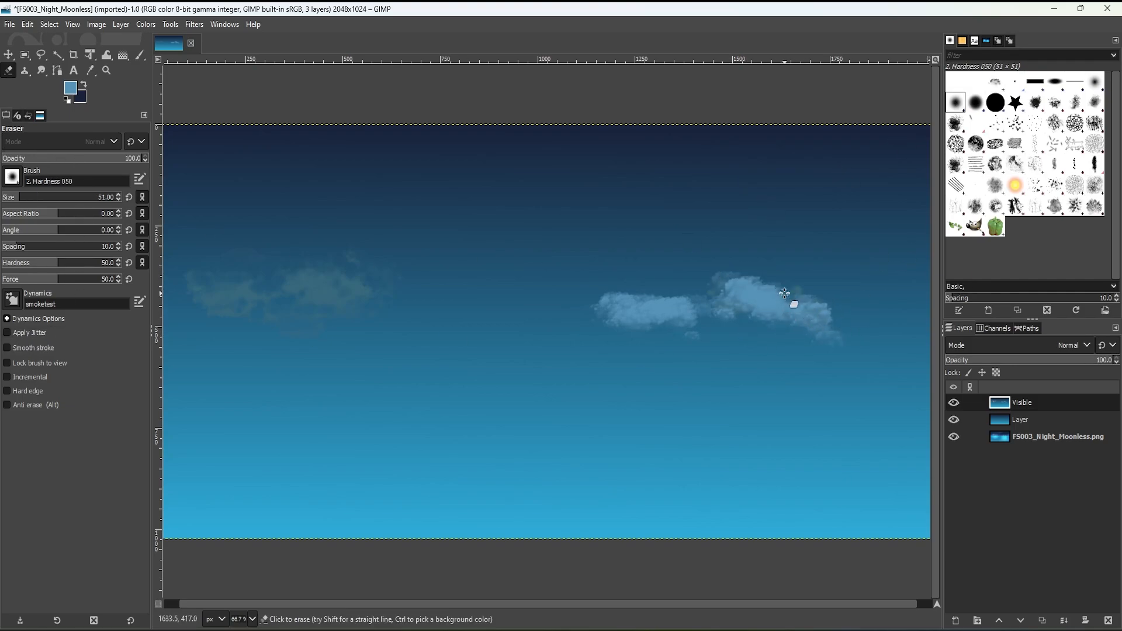
mouse_move(778, 283)
left_mouse_down()
mouse_move(814, 313)
mouse_move(813, 302)
mouse_move(757, 293)
mouse_move(824, 310)
mouse_move(737, 274)
left_mouse_up()
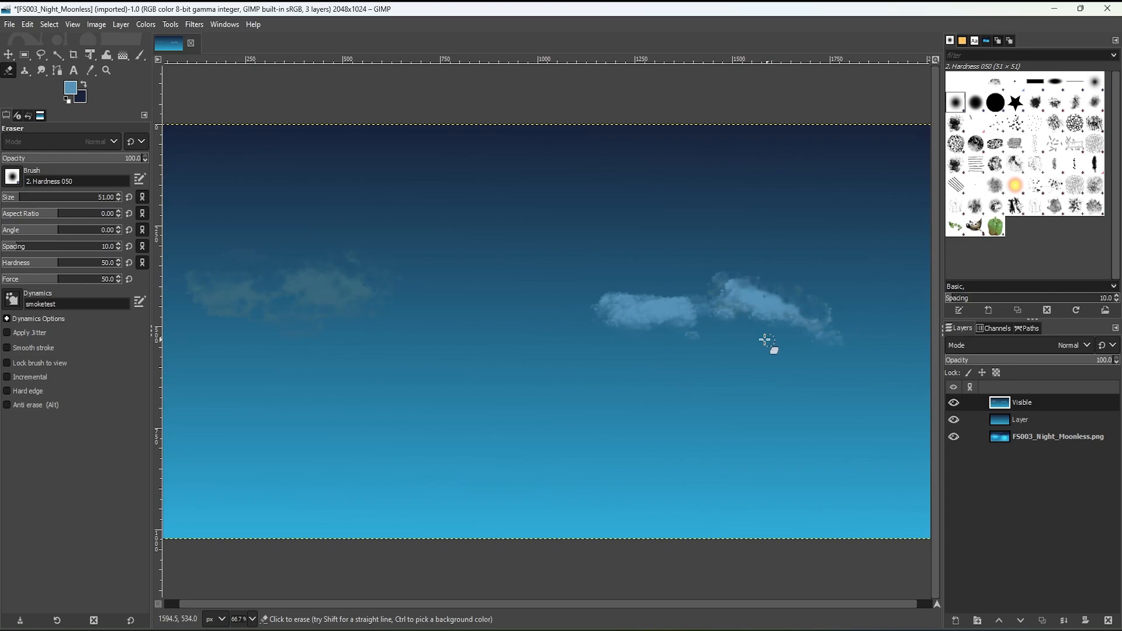
mouse_move(637, 321)
left_mouse_down()
mouse_move(644, 296)
mouse_move(582, 302)
mouse_move(674, 339)
mouse_move(725, 328)
mouse_move(725, 272)
mouse_move(698, 295)
mouse_move(733, 295)
mouse_move(738, 309)
mouse_move(719, 312)
mouse_move(710, 352)
mouse_move(696, 323)
mouse_move(708, 303)
mouse_move(703, 318)
mouse_move(742, 326)
mouse_move(714, 343)
mouse_move(690, 327)
mouse_move(777, 315)
mouse_move(766, 318)
mouse_move(791, 329)
mouse_move(788, 309)
mouse_move(817, 327)
mouse_move(783, 318)
mouse_move(790, 339)
left_mouse_up()
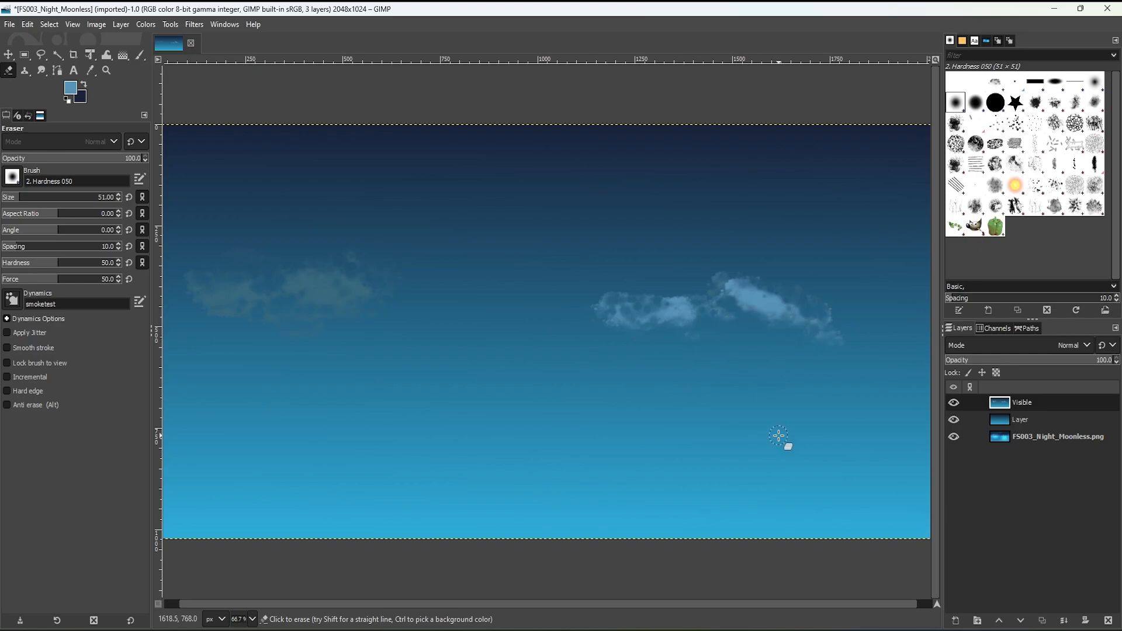
key("p")
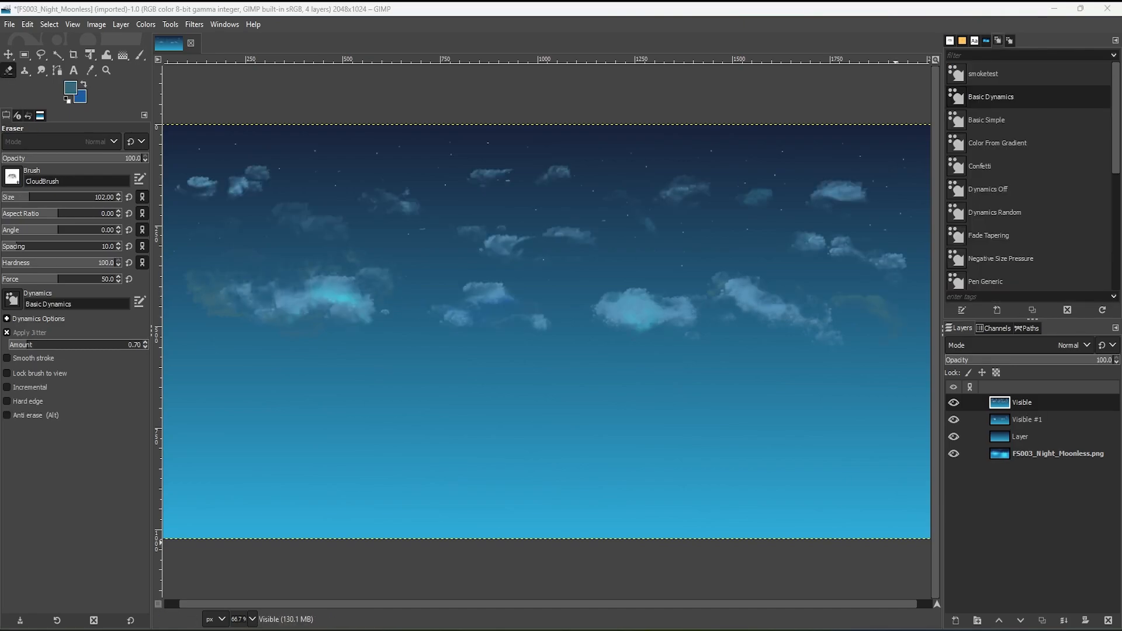
Review the brushes for clouds and stars, from the 2. Hardness 050 and 2. Hardness 025 brushes to 1. Pixel.
left_click(950, 41)
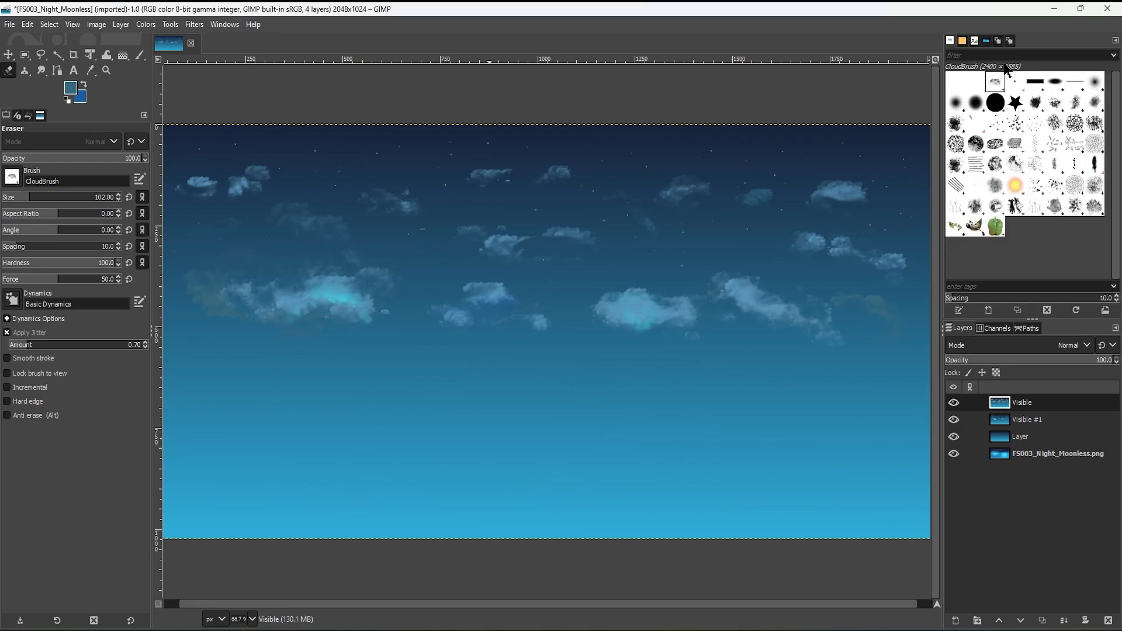
left_click(976, 100)
left_click(955, 102)
left_click(1095, 83)
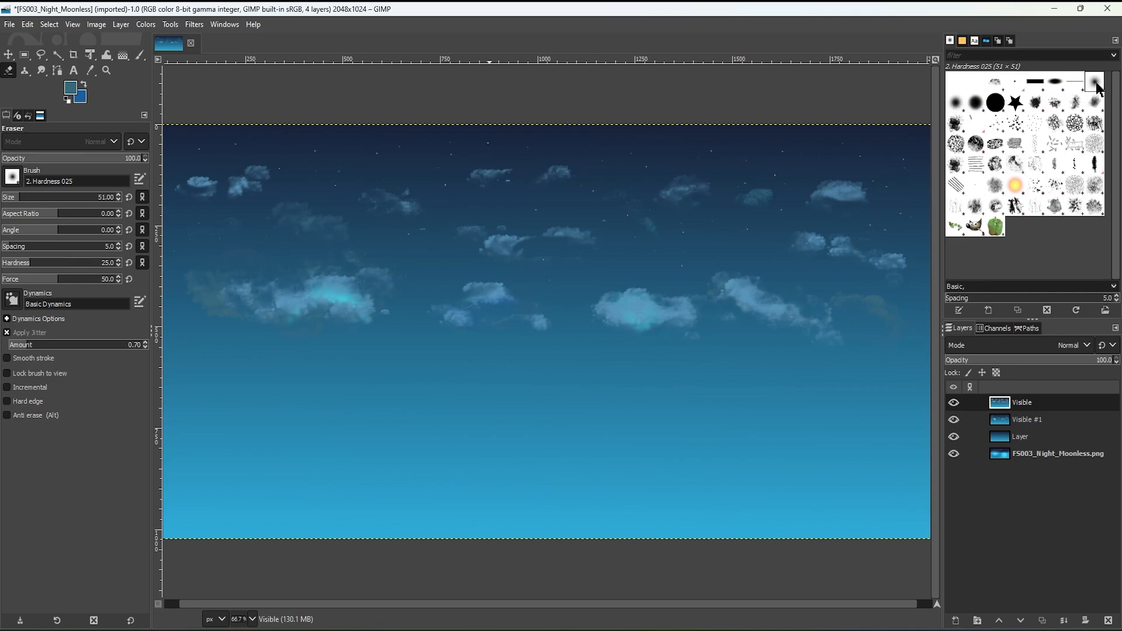
left_click(1016, 83)
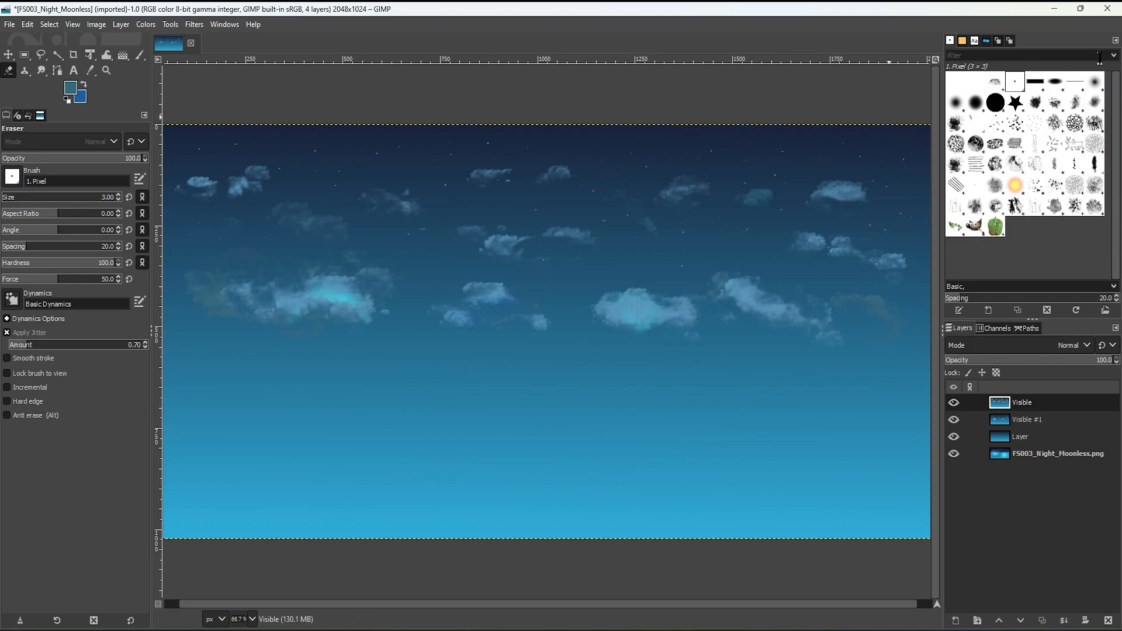
Review the smoketest and Basic Dynamics paint dynamics, leaving Basic Dynamics selected, and return to the brush list.
left_click(1009, 41)
left_click(1011, 74)
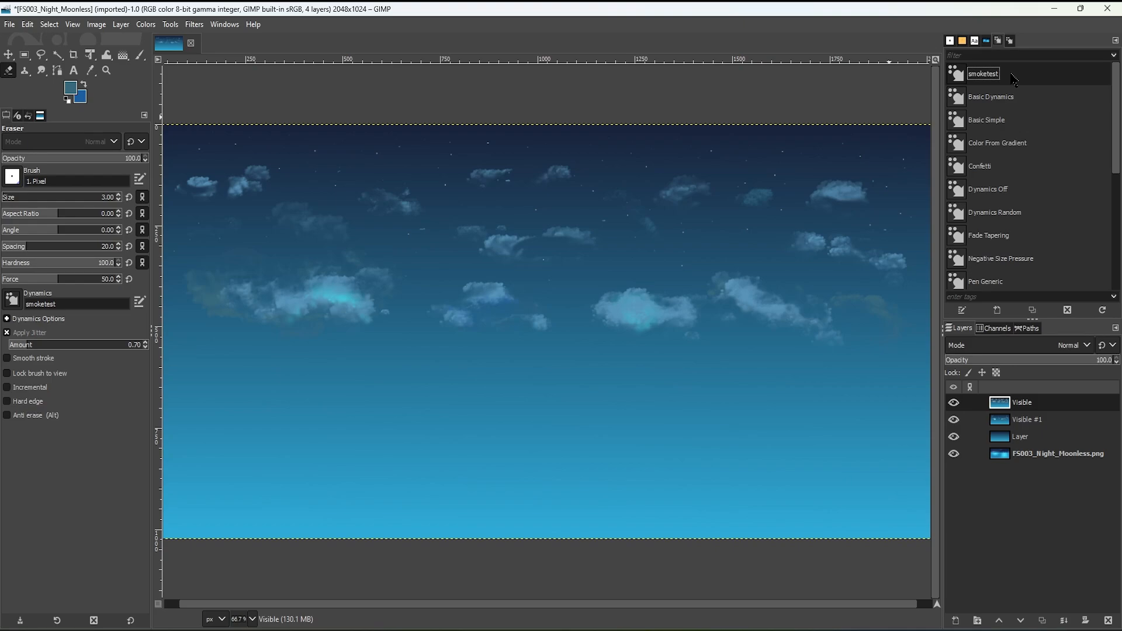
left_click(1023, 96)
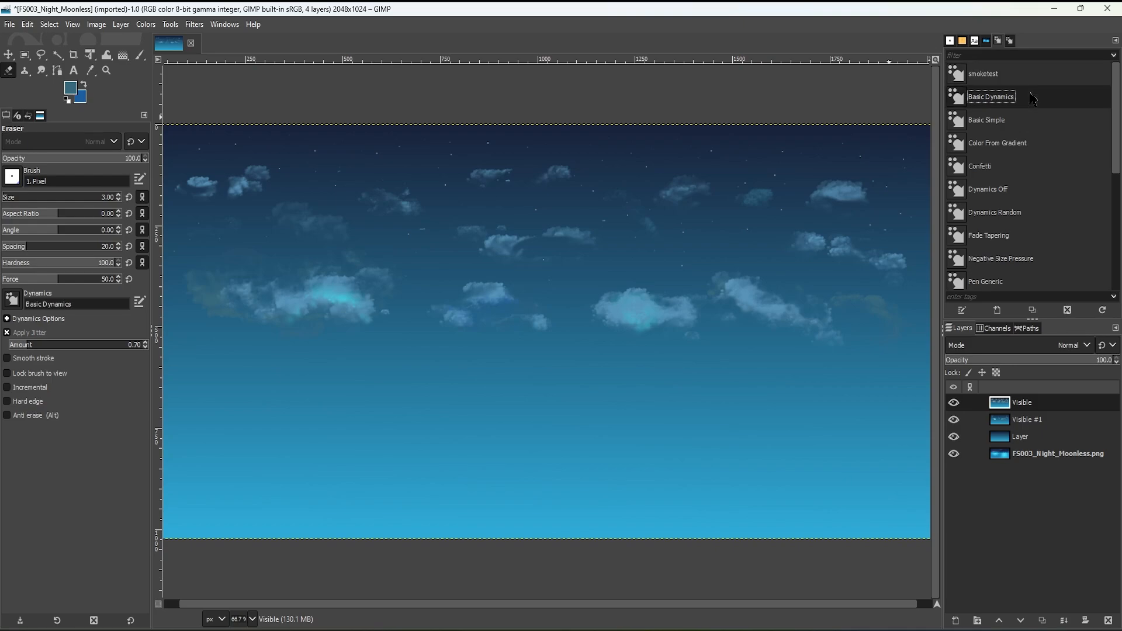
left_click(949, 41)
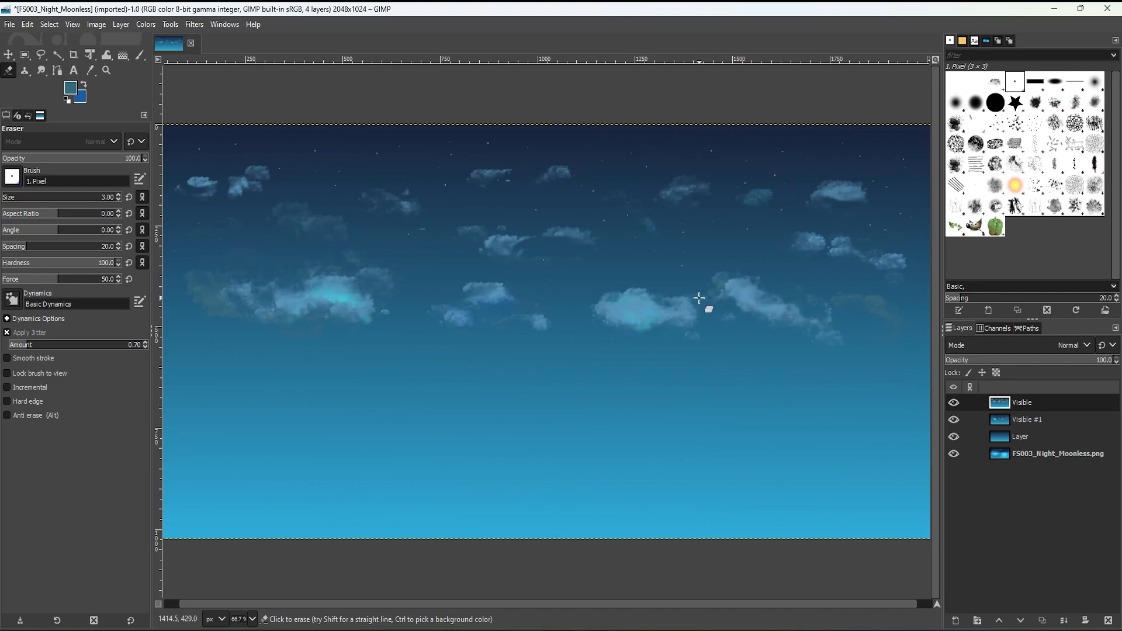
Hide the original FS003_Night_Moonless.png layer and delete it from the image.
left_click(954, 453)
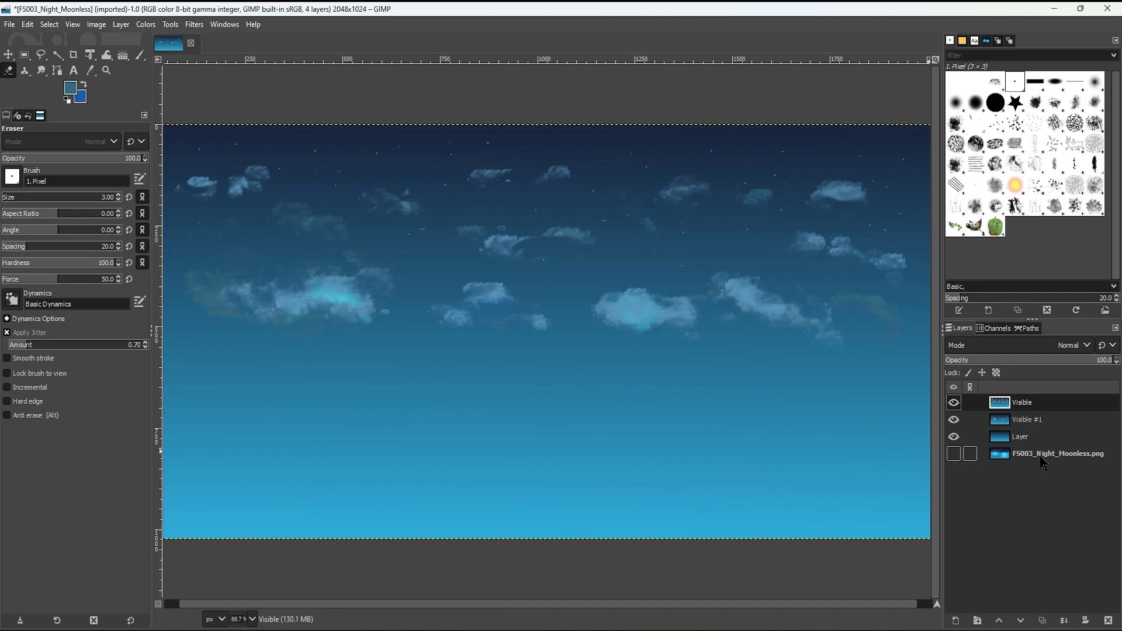
left_click(1057, 456)
right_click(1059, 460)
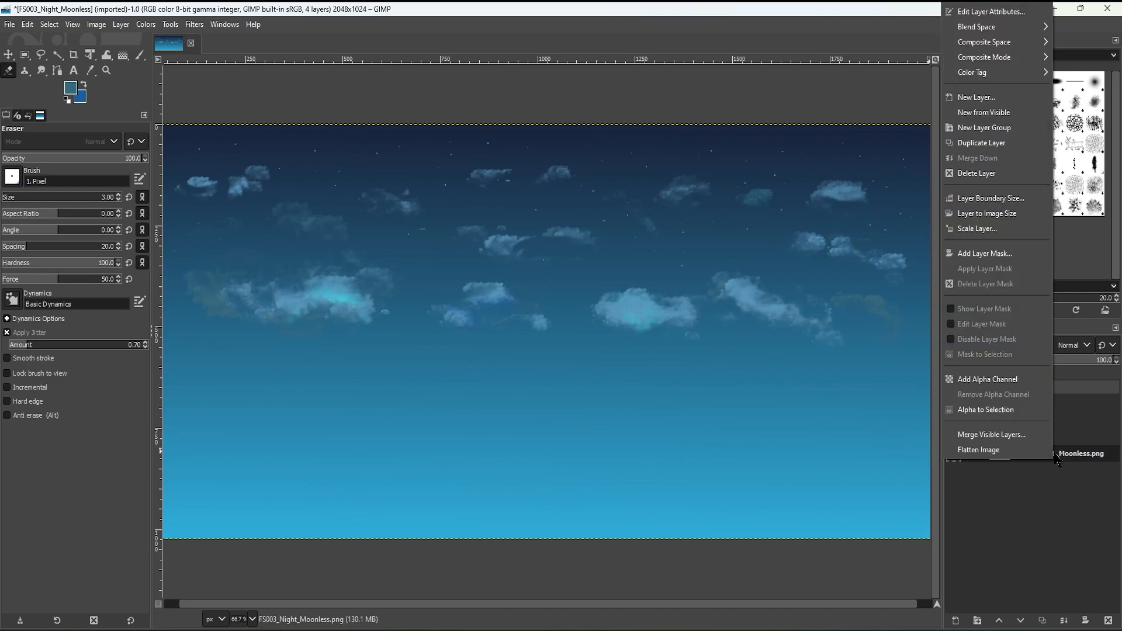
left_click(1006, 176)
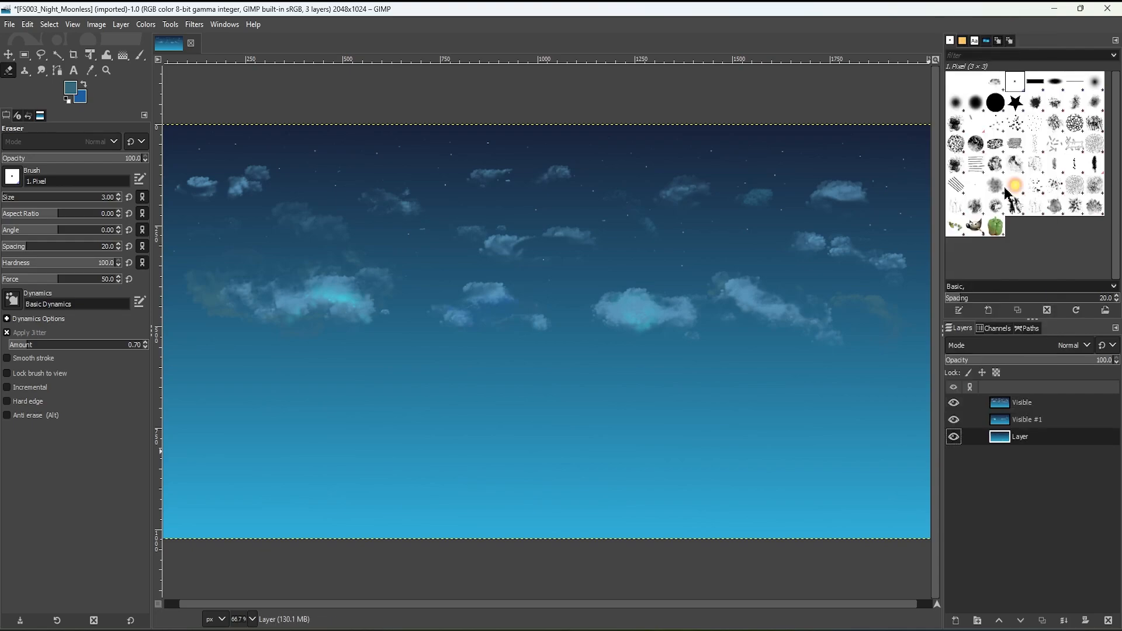
Flatten the Visible, Visible #1 and Layer layers into a single layer.
left_click(1034, 407)
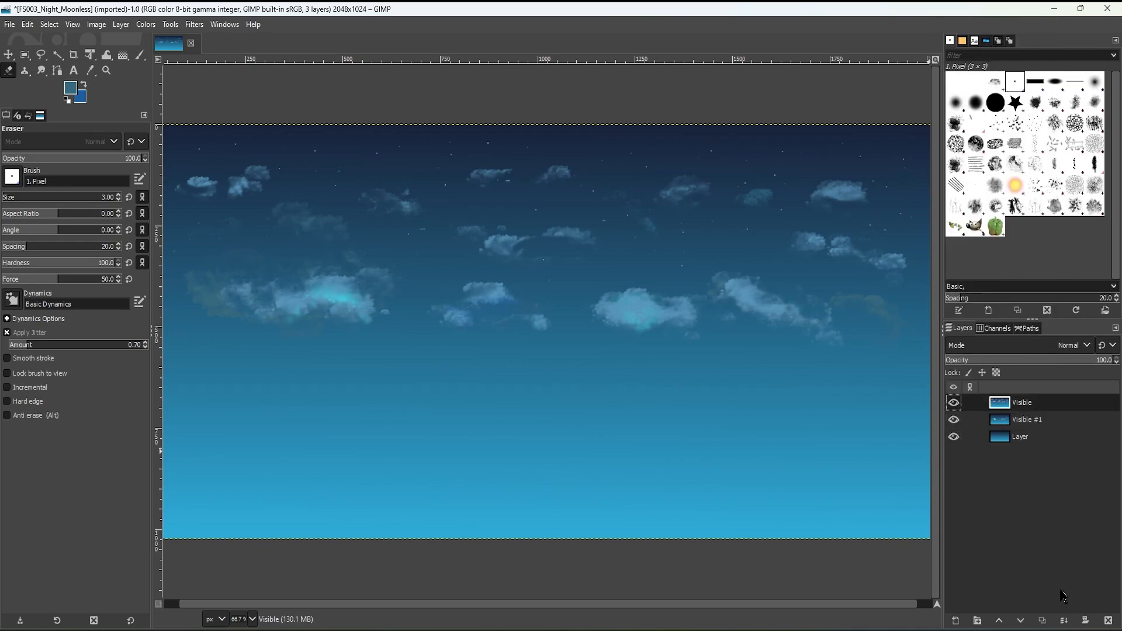
left_click(1034, 439)
left_click(1034, 407)
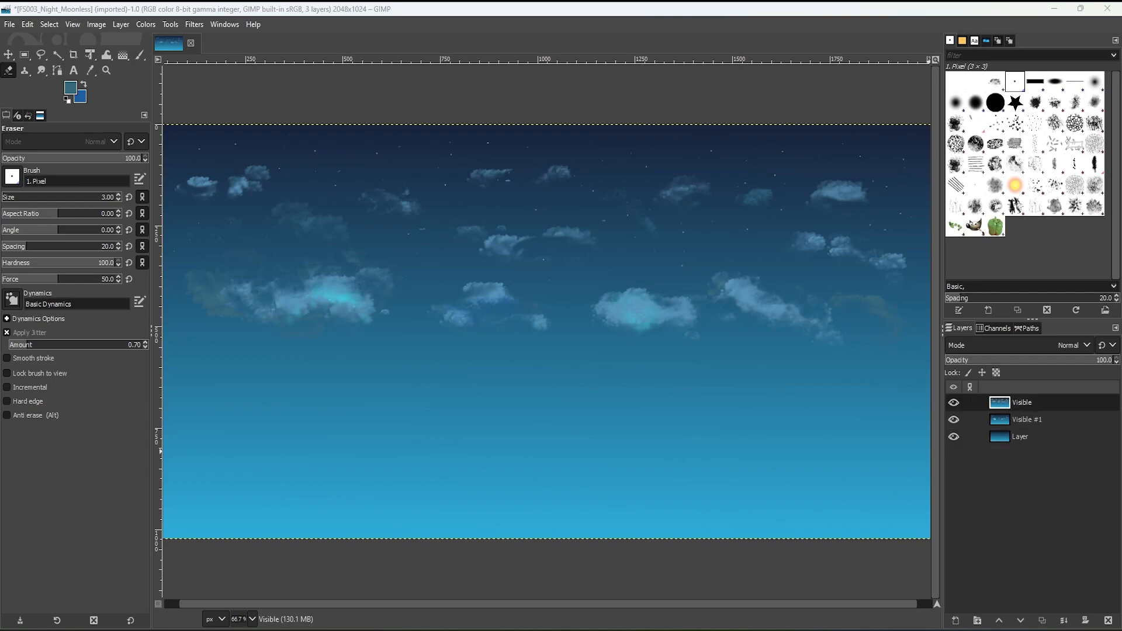
right_click(1029, 410)
left_click(988, 450)
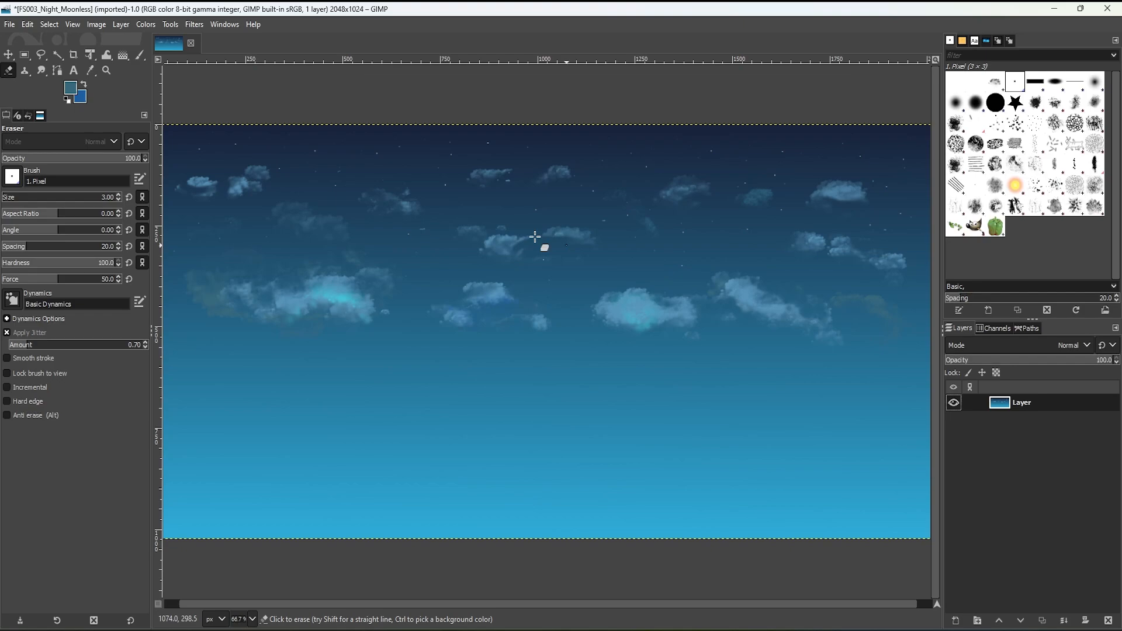
Export the image to the Desktop folder as My2ndSkybox.png, using the PNG options already set.
left_click(14, 27)
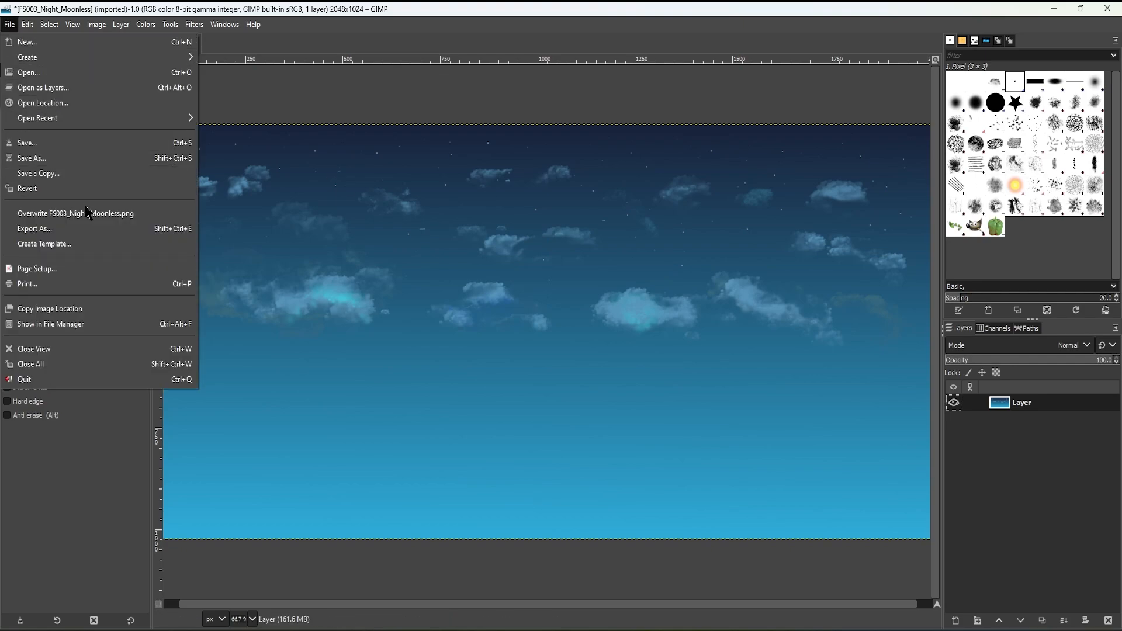
left_click(97, 231)
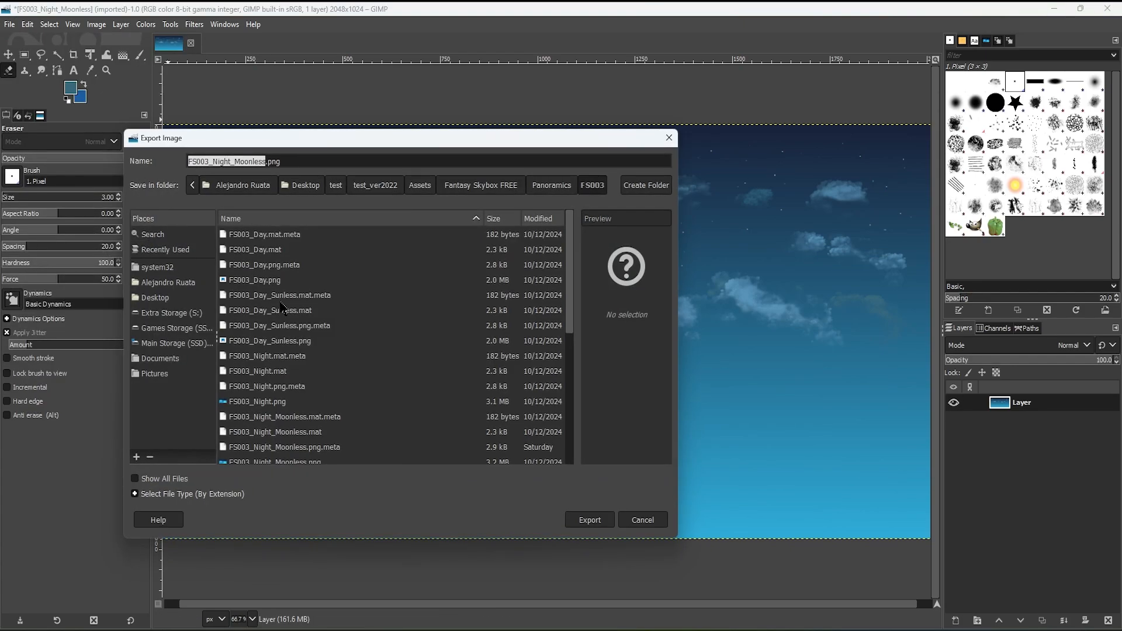
left_click(163, 301)
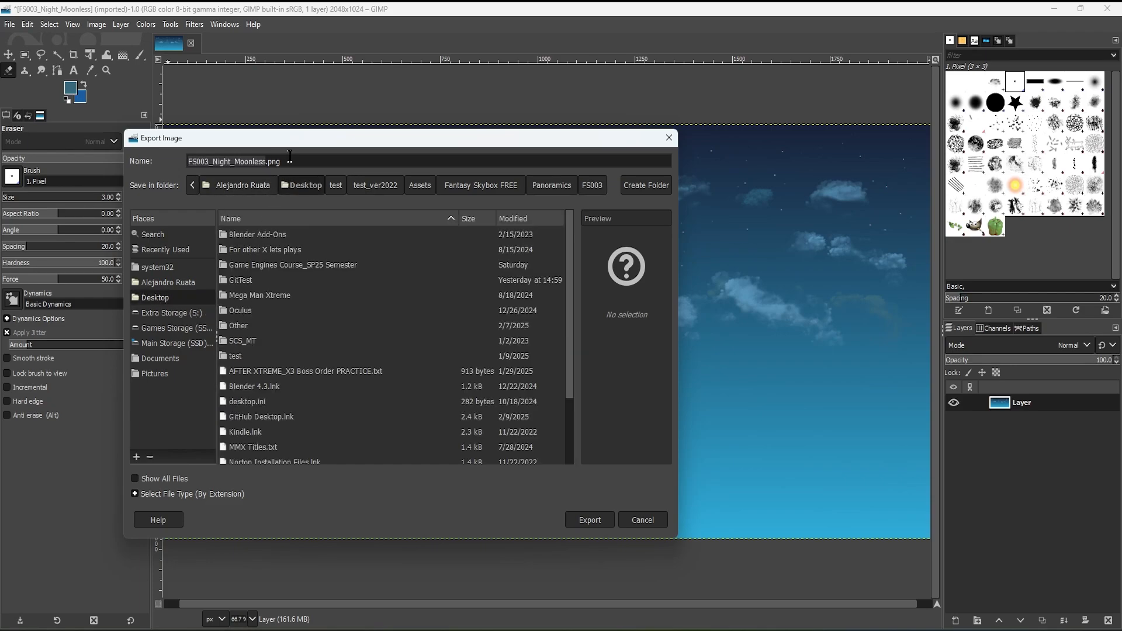
type("My")
type("2ndSky")
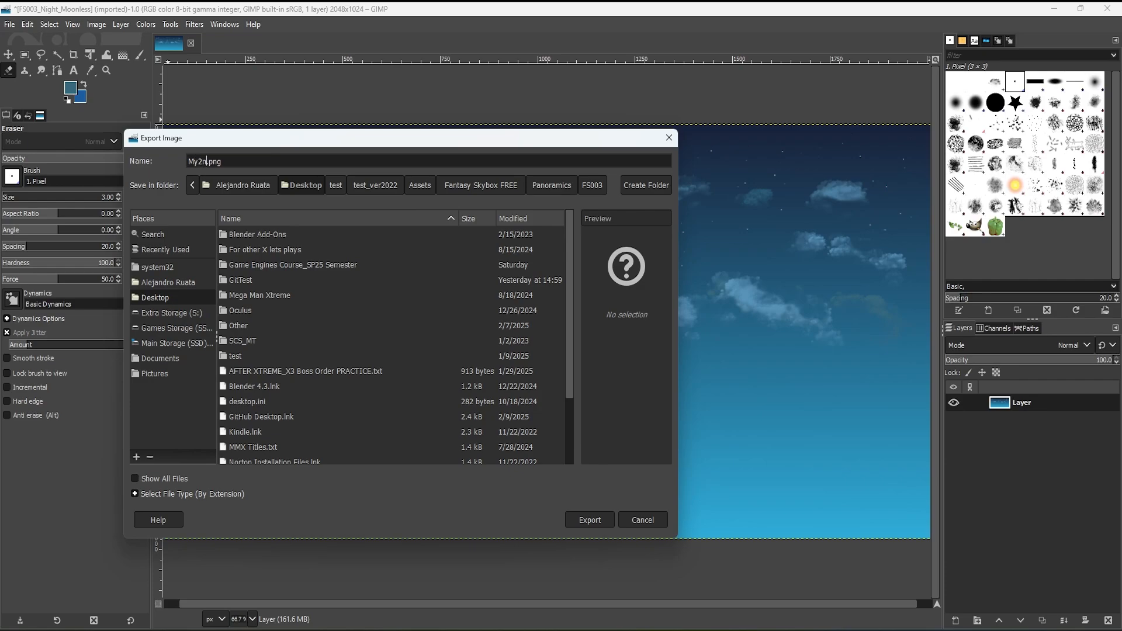
type("box")
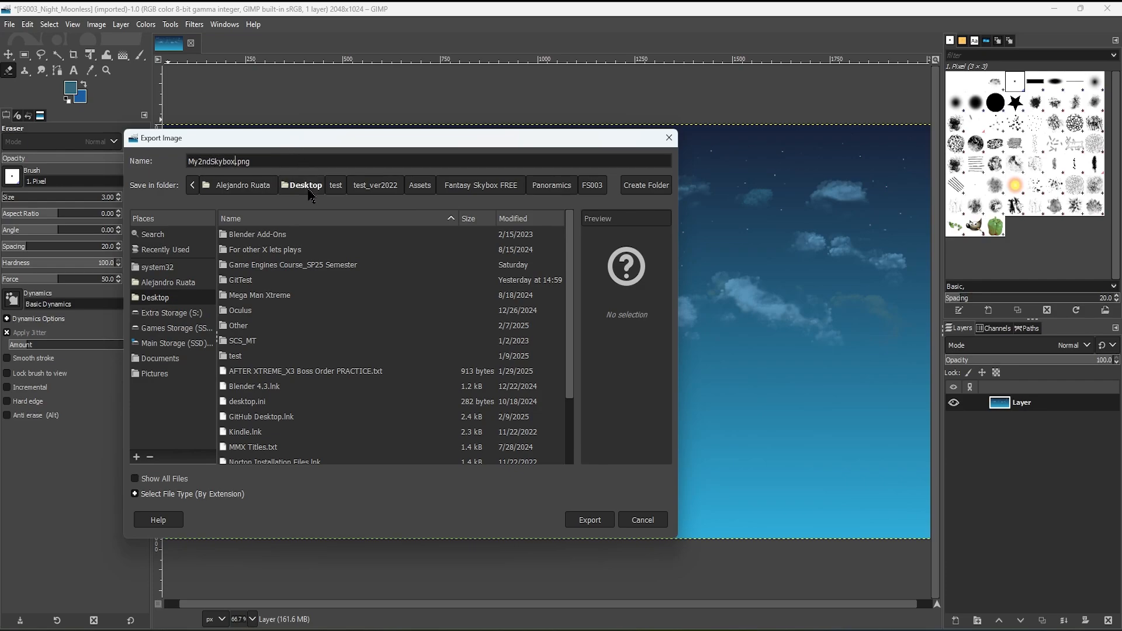
left_click(592, 521)
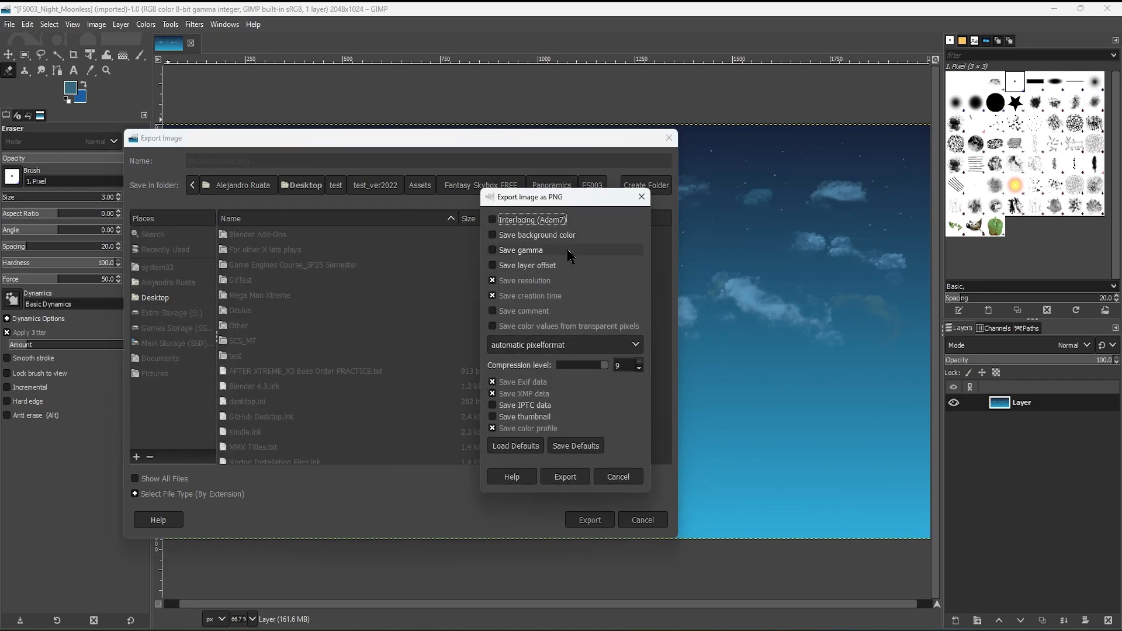
left_click(564, 476)
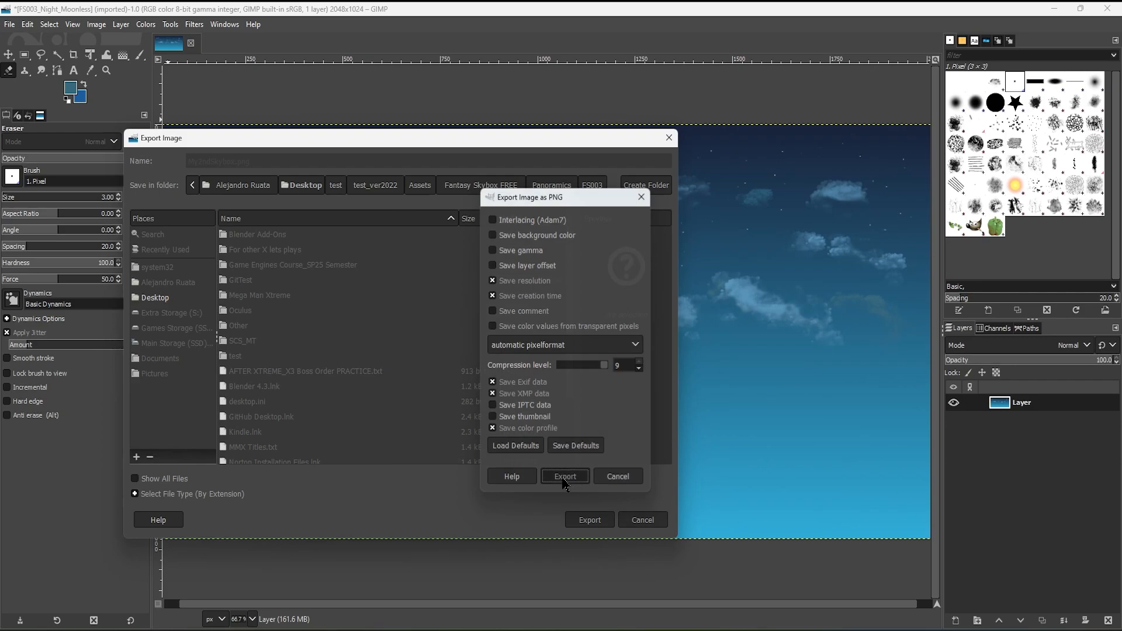